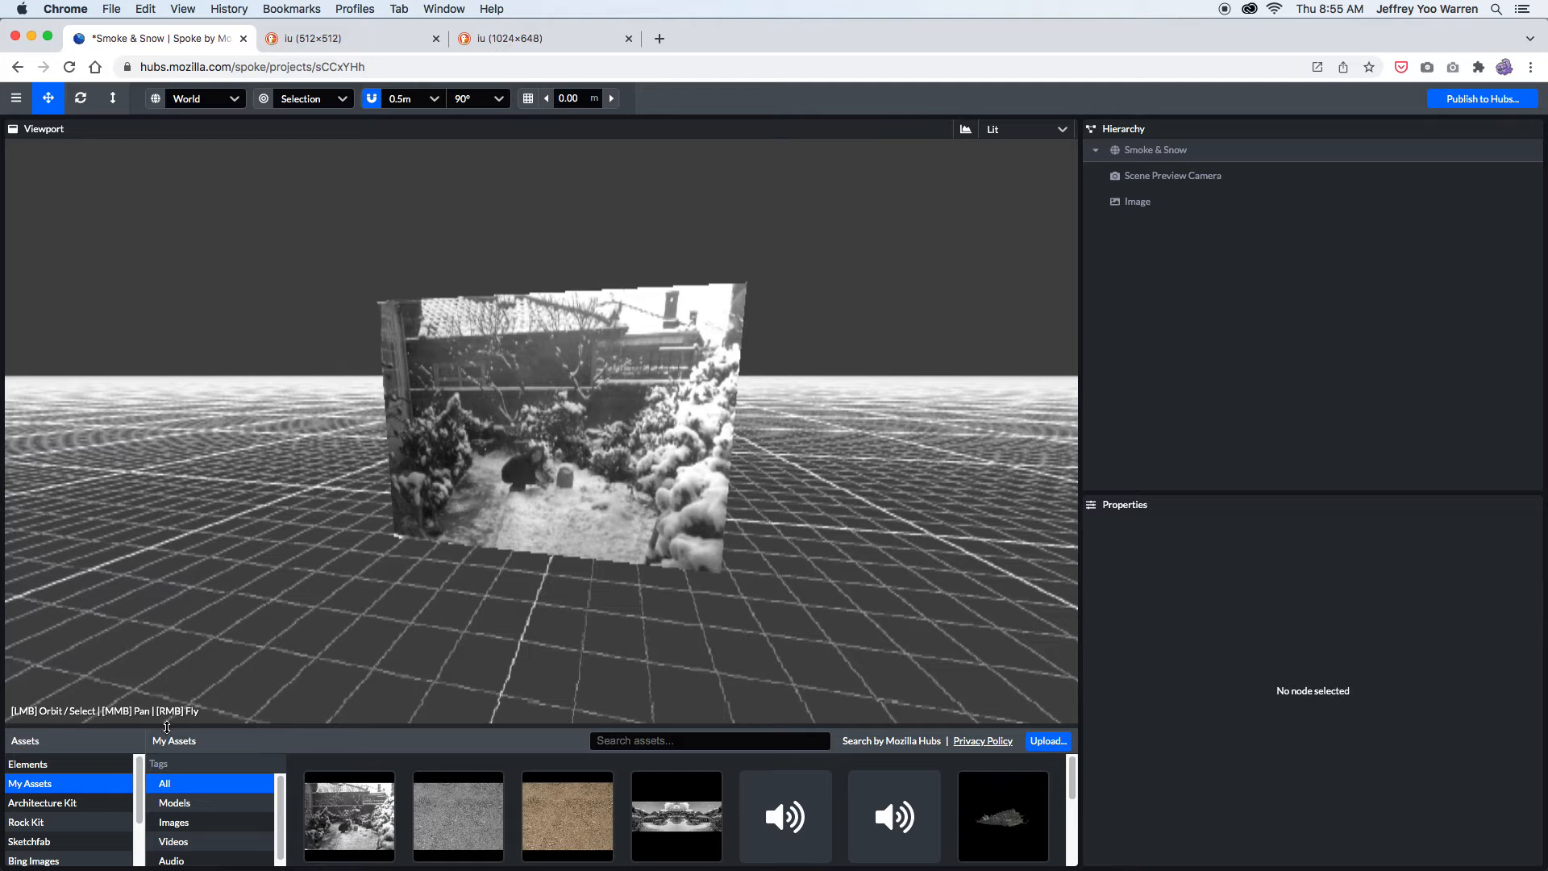
Enlarge the assets area and place a Particle Emitter element in the scene at about X -7, Y 5, Z -20.5.
drag(168, 726, 129, 586)
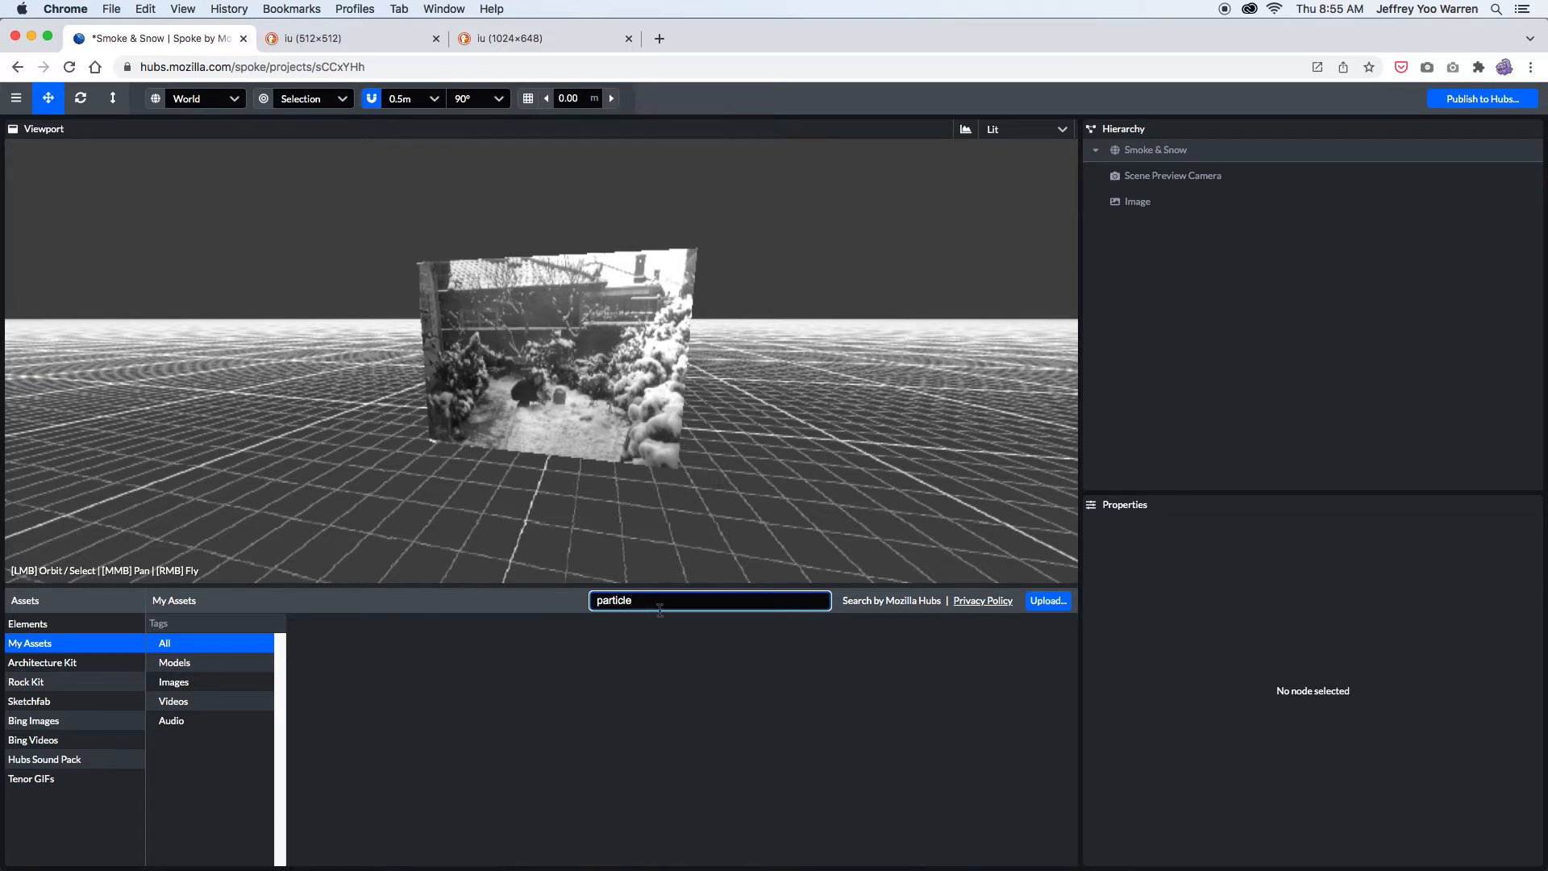
click(89, 628)
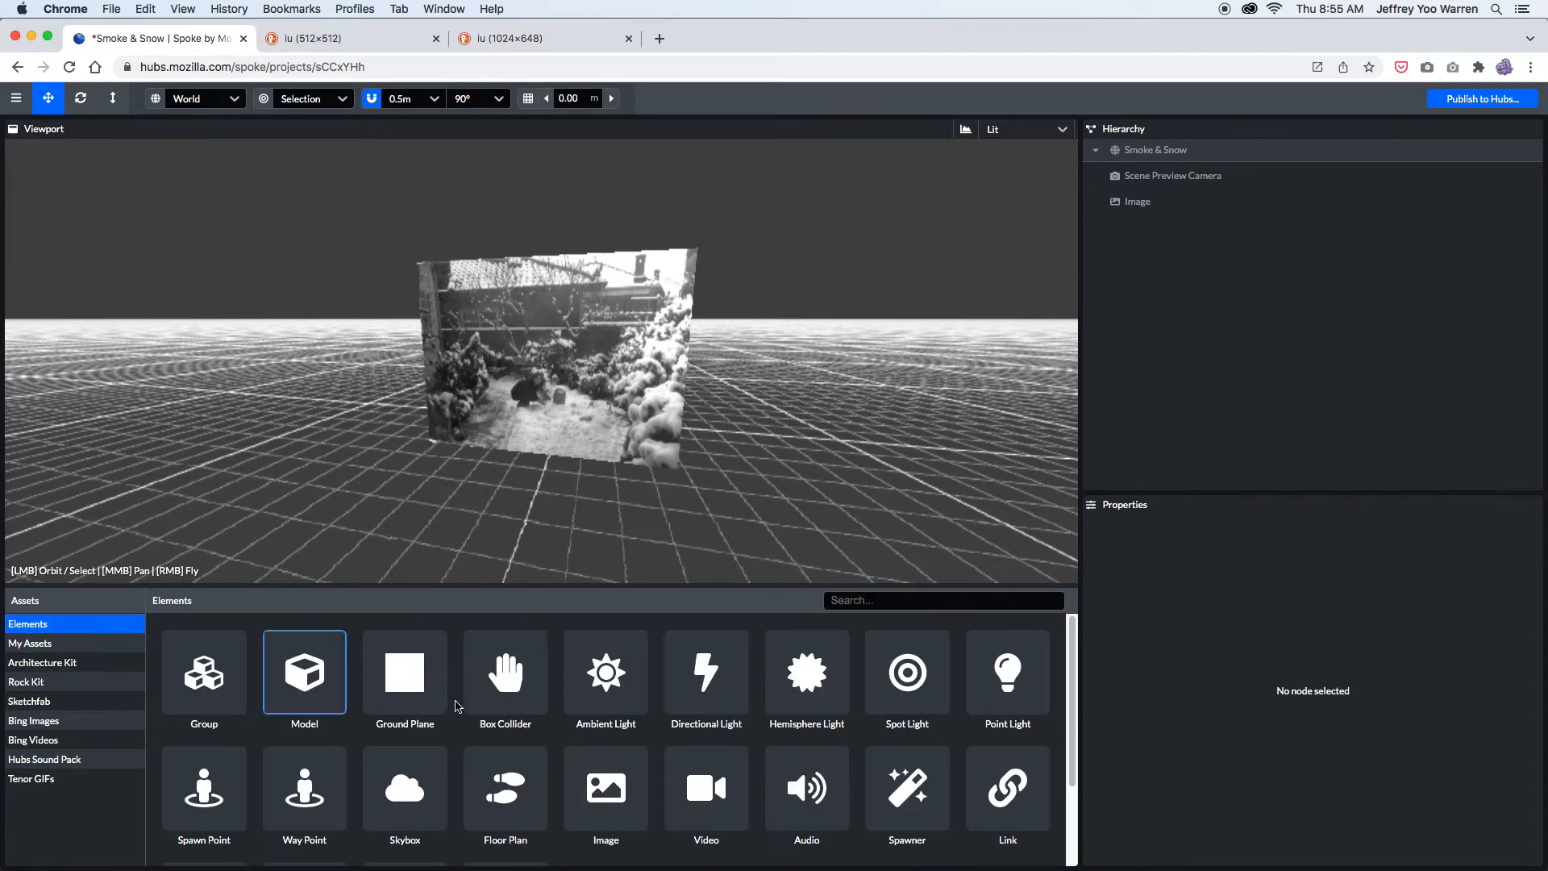
scroll(299, 807, down, 2)
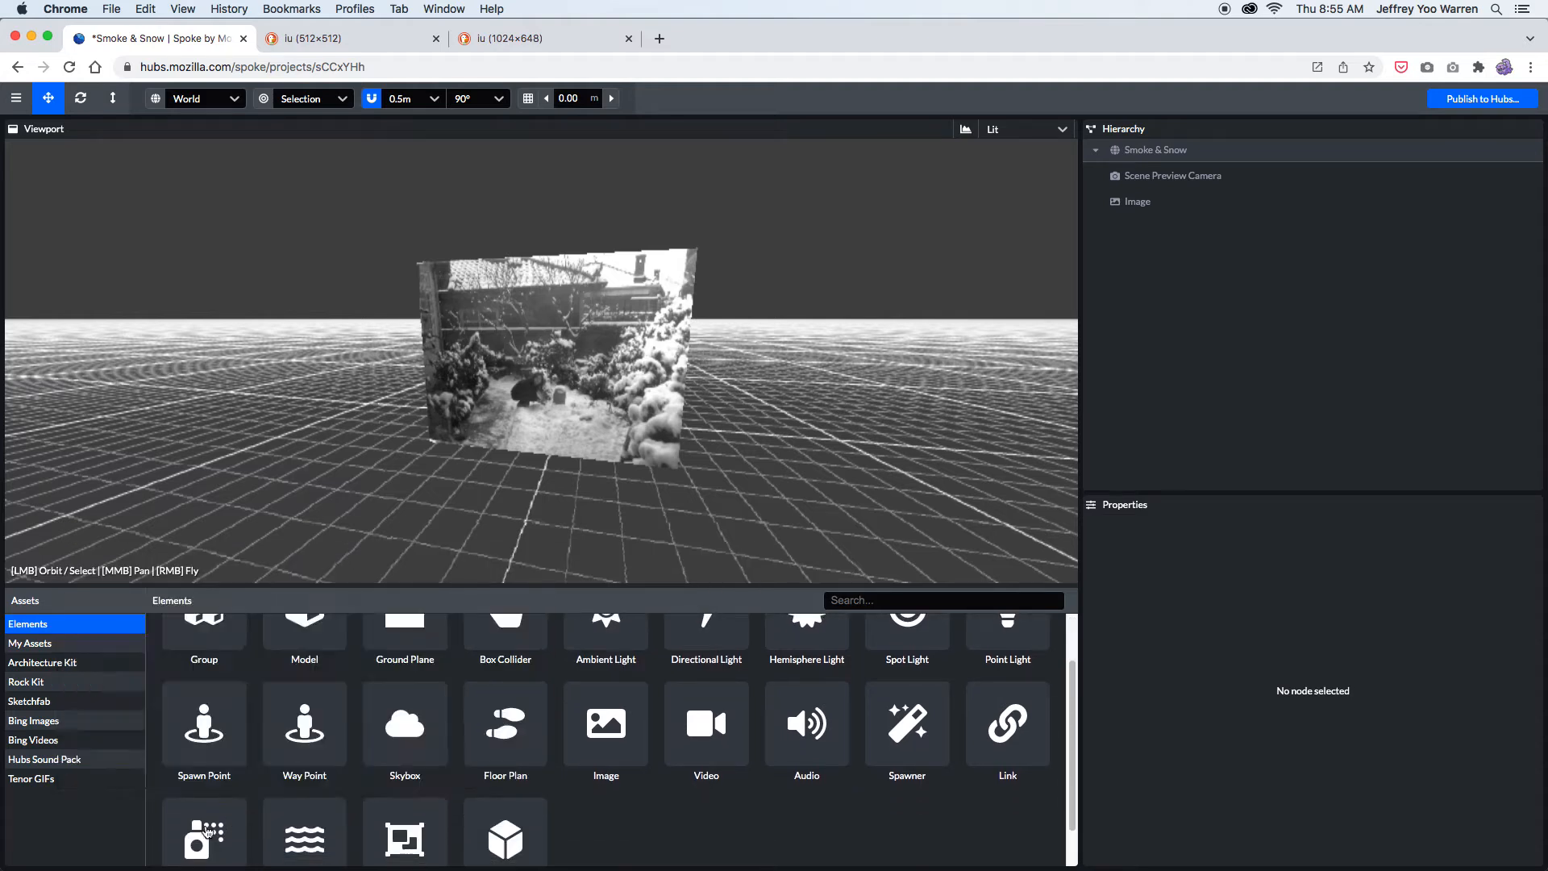
drag(204, 835, 496, 477)
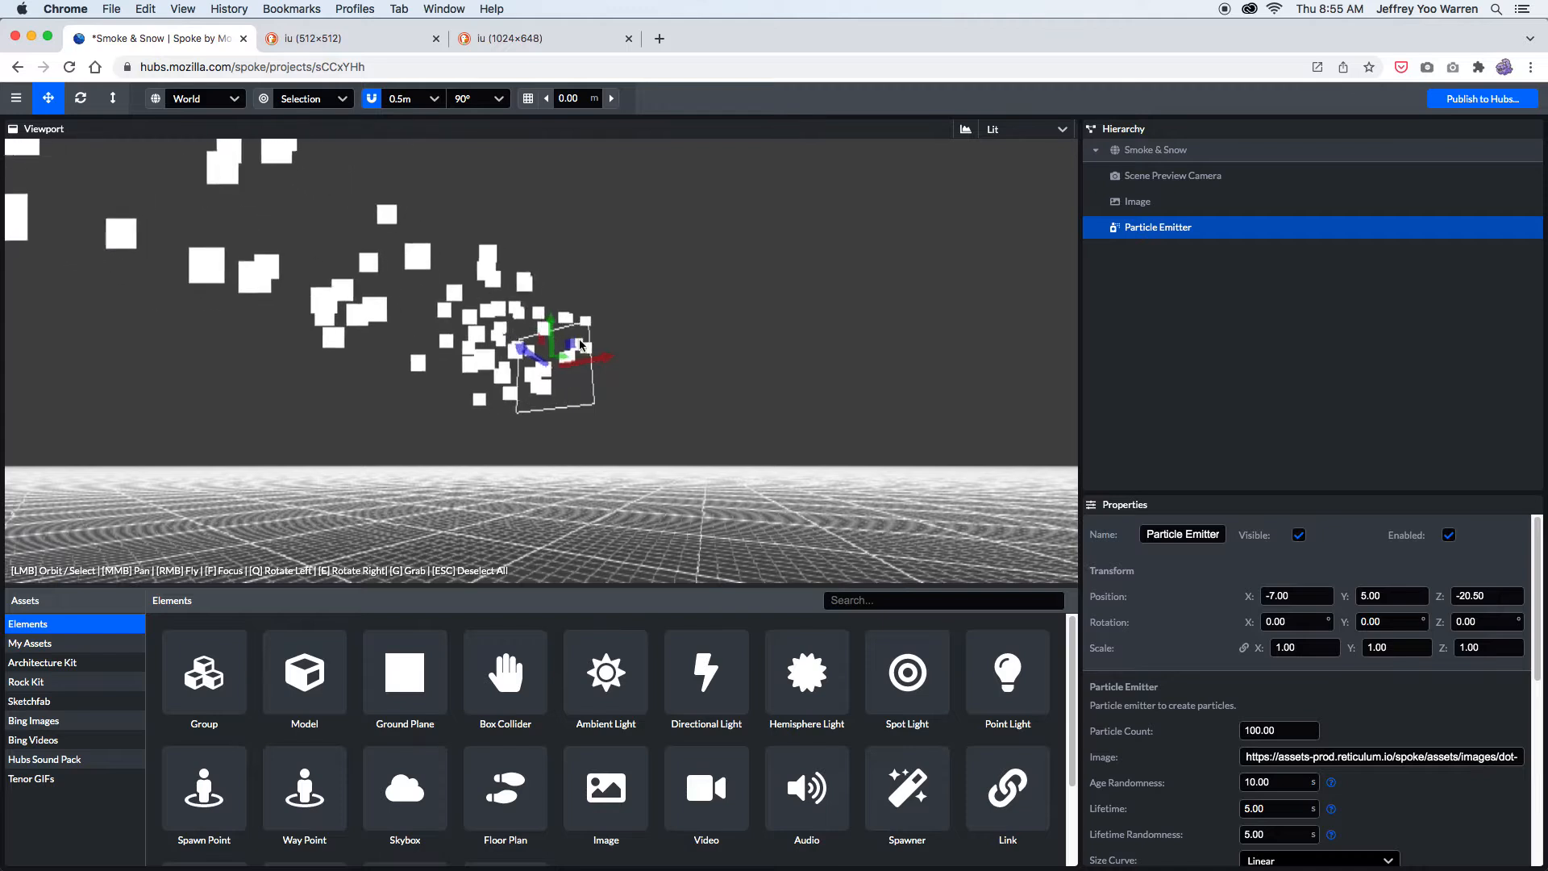
Copy the URL of the open 1024×648 smoke_PNG55220.png picture and use it as the particle emitter's image.
scroll(1179, 740, down, 1)
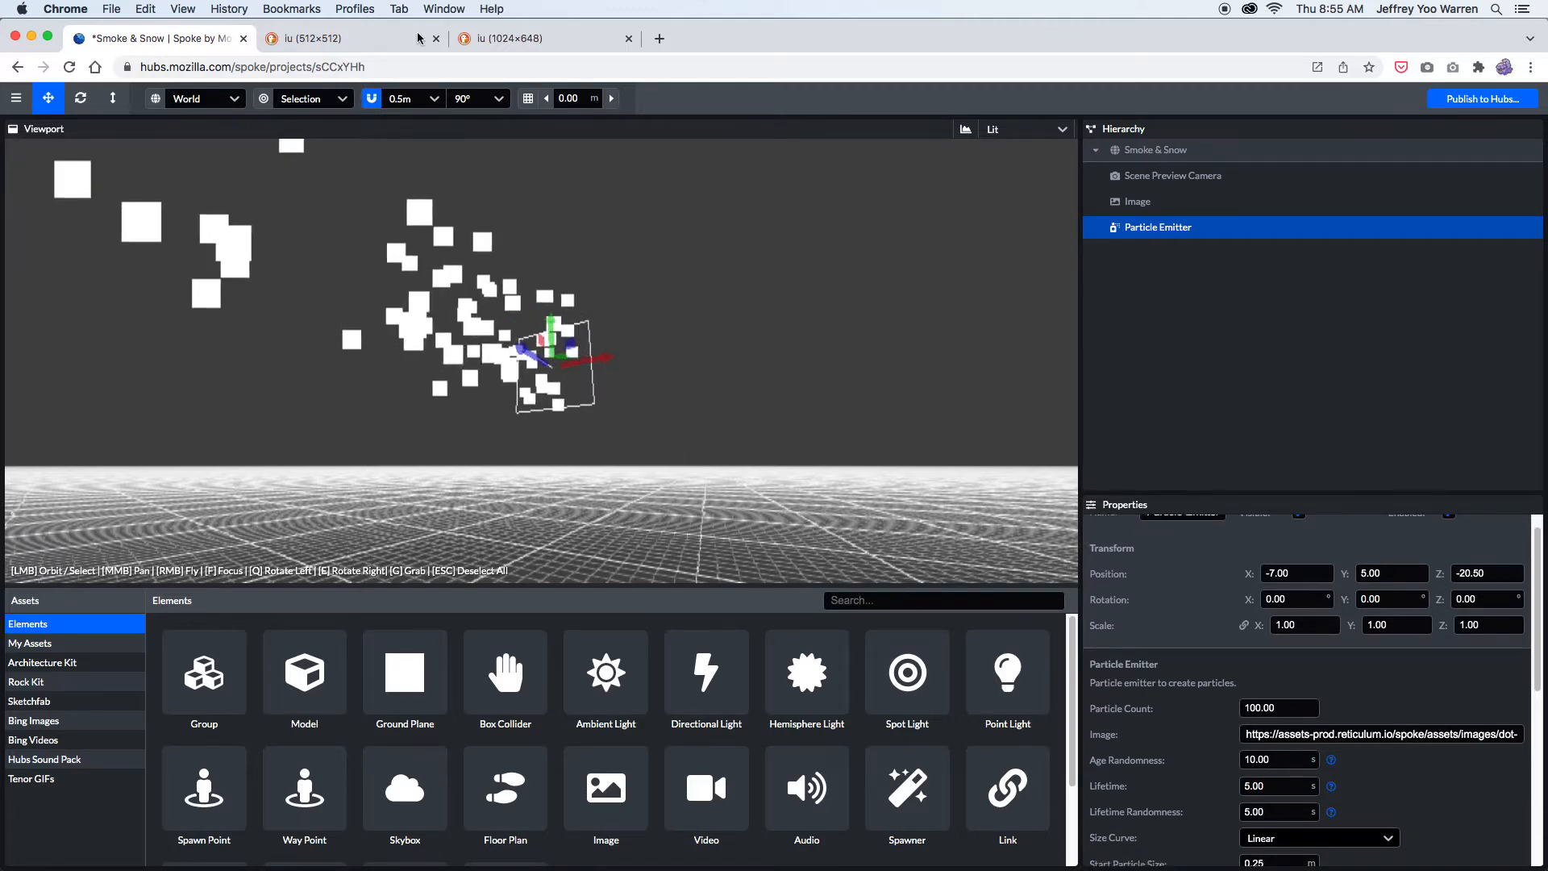
click(481, 41)
drag(651, 332, 250, 139)
click(373, 73)
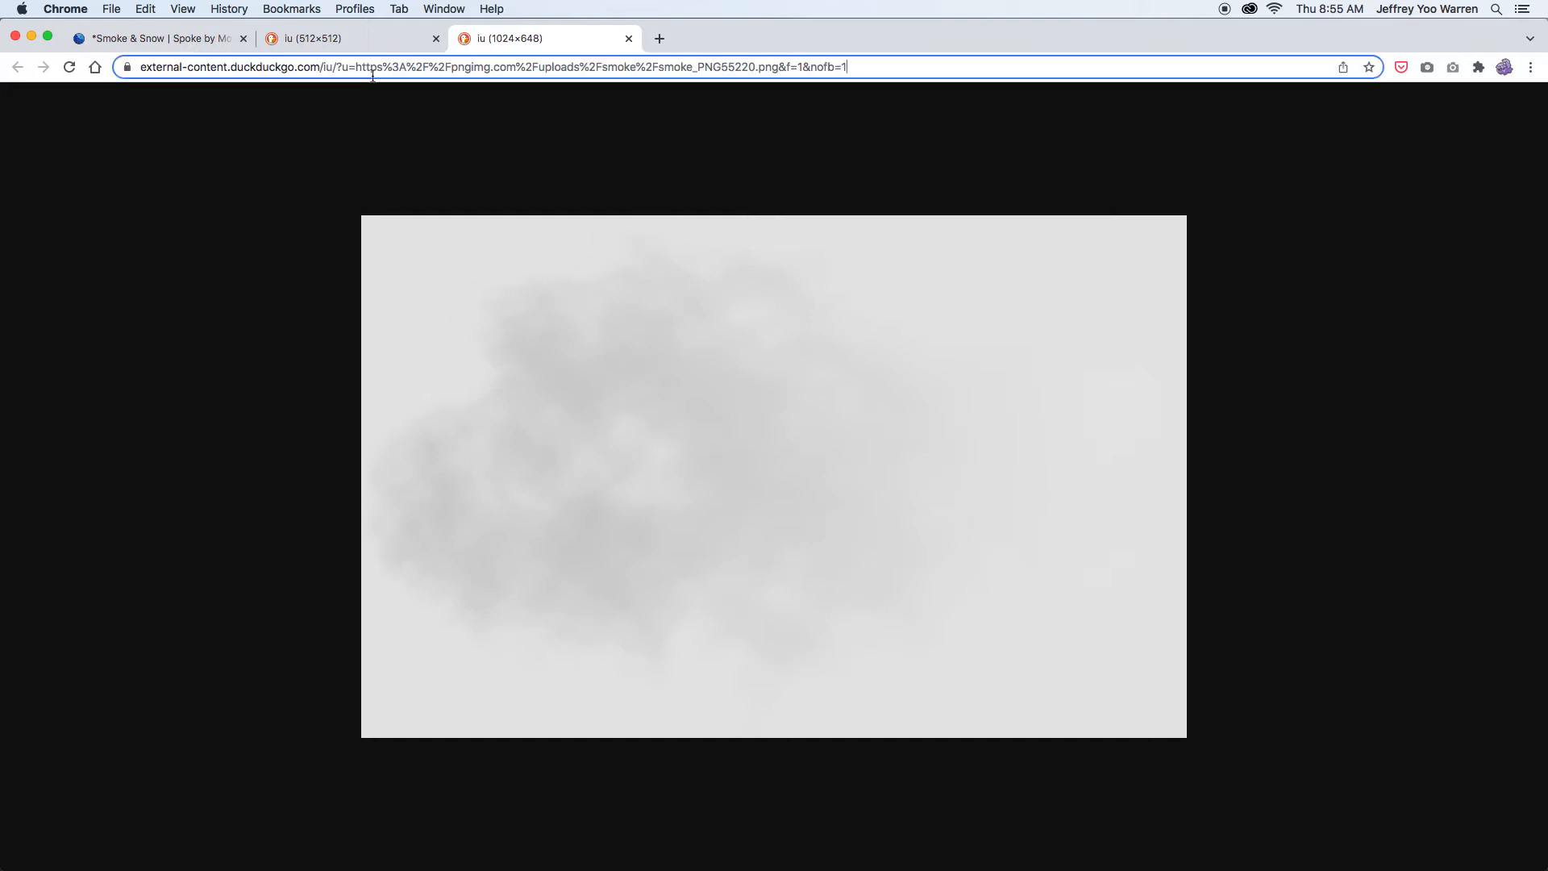
click(199, 47)
click(1401, 734)
key(super+a)
key(super+v)
key(Tab)
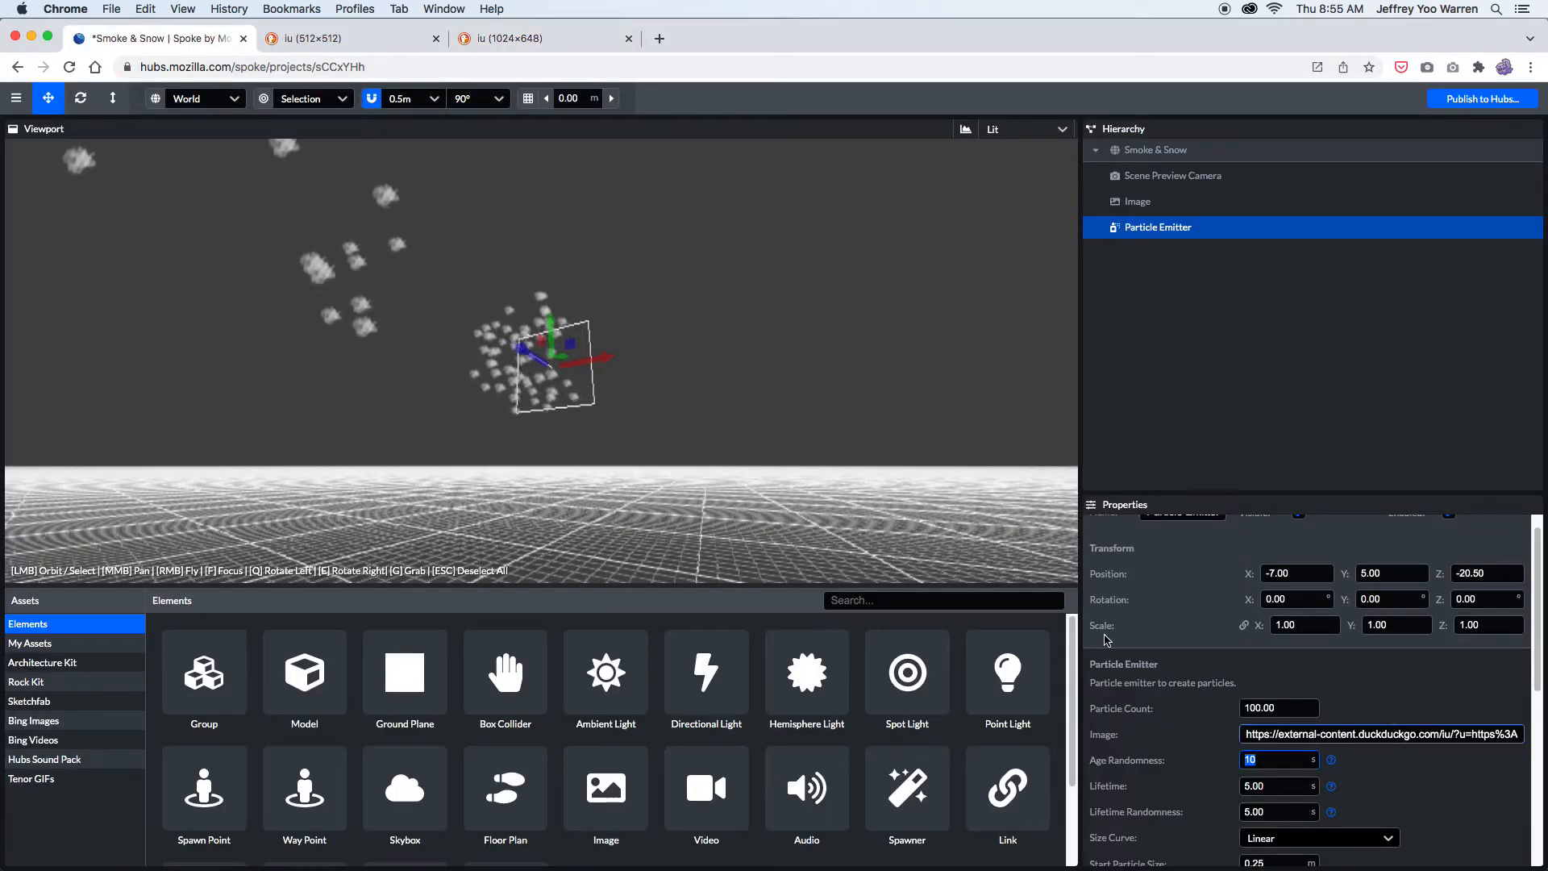
Set the emitter's start particle size to 10 m and its end particle size to 20 m.
scroll(1249, 839, down, 1)
drag(1256, 852, 1255, 854)
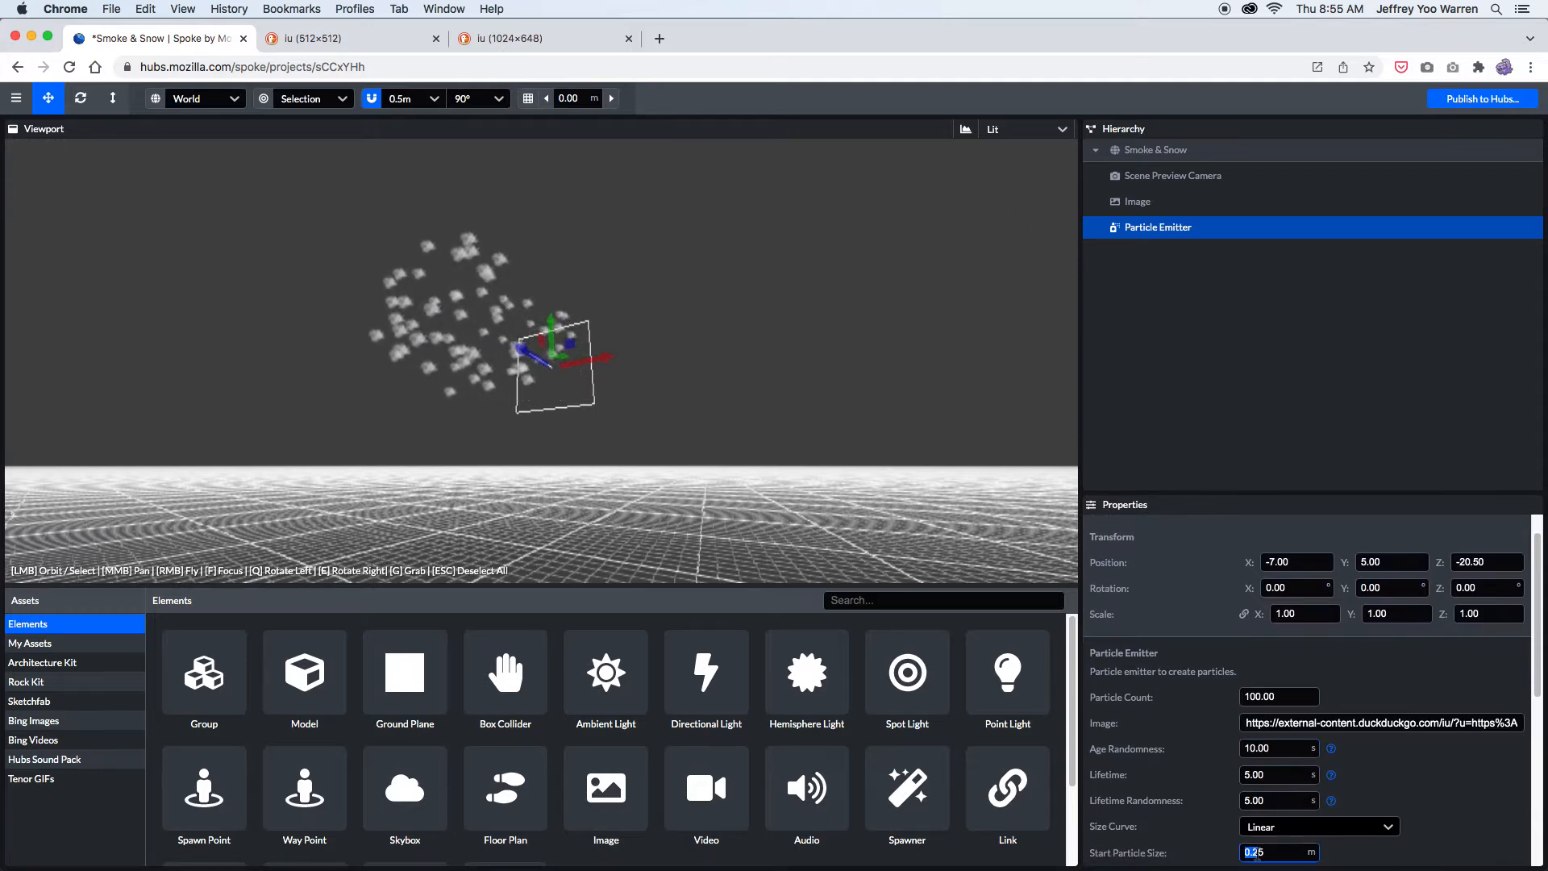
text(10)
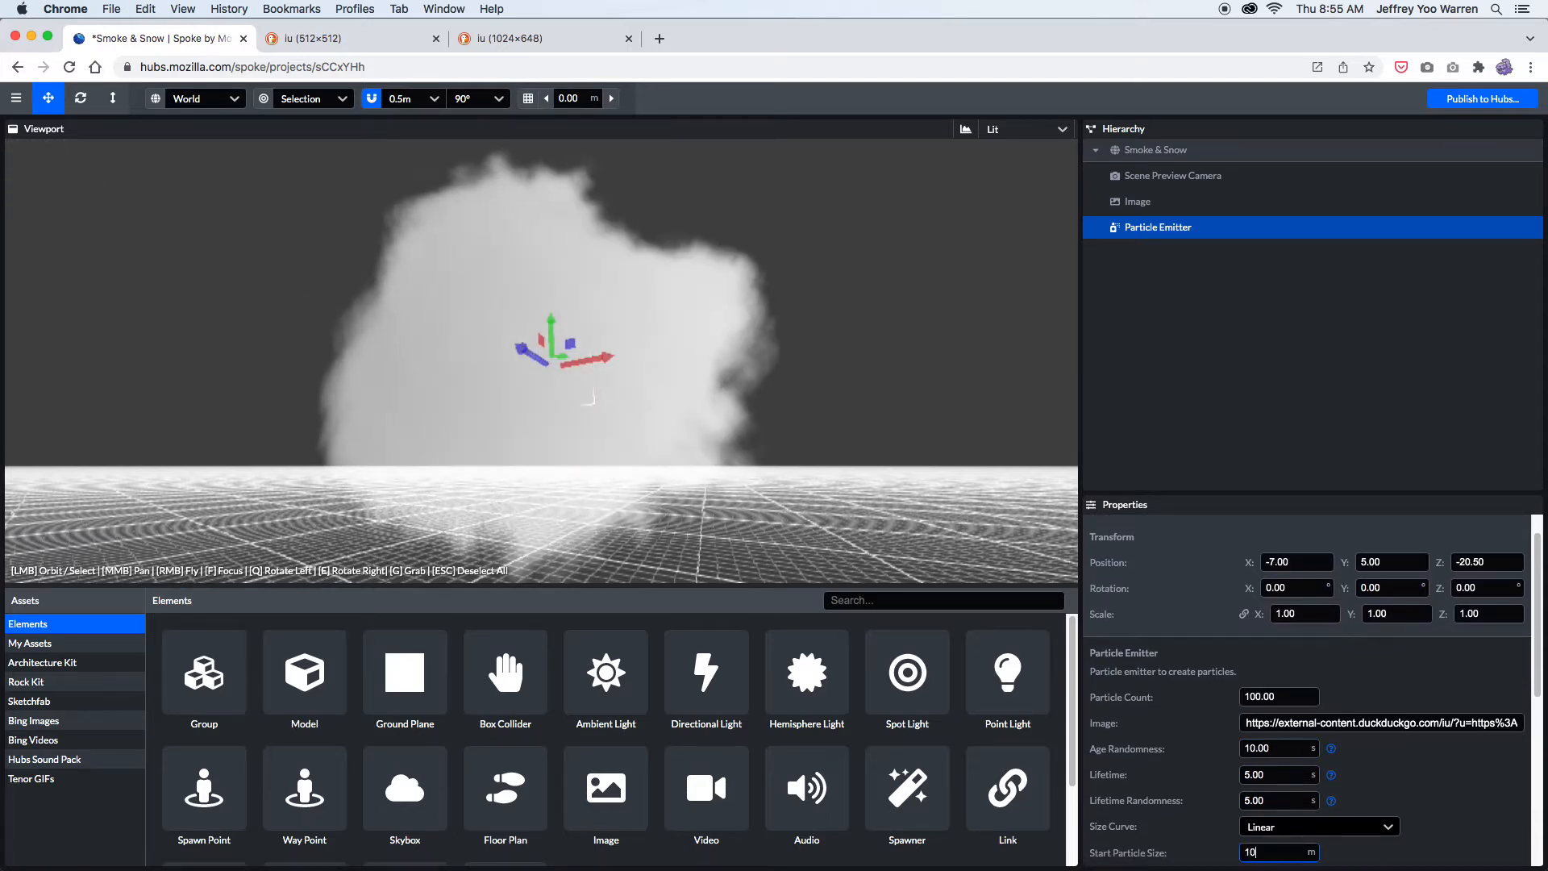
key(Tab)
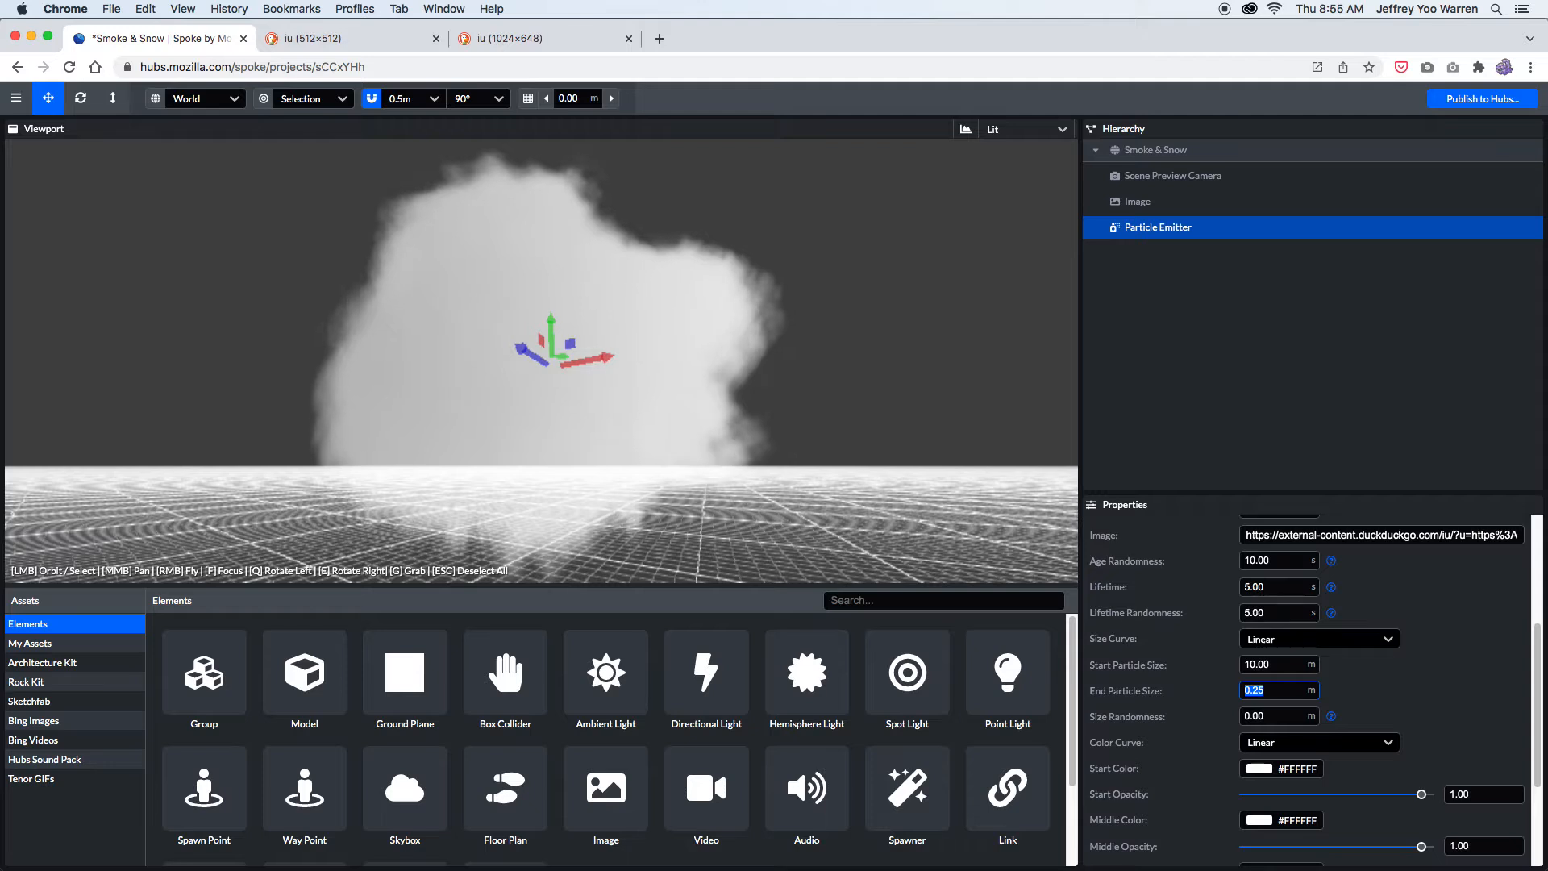
text(20)
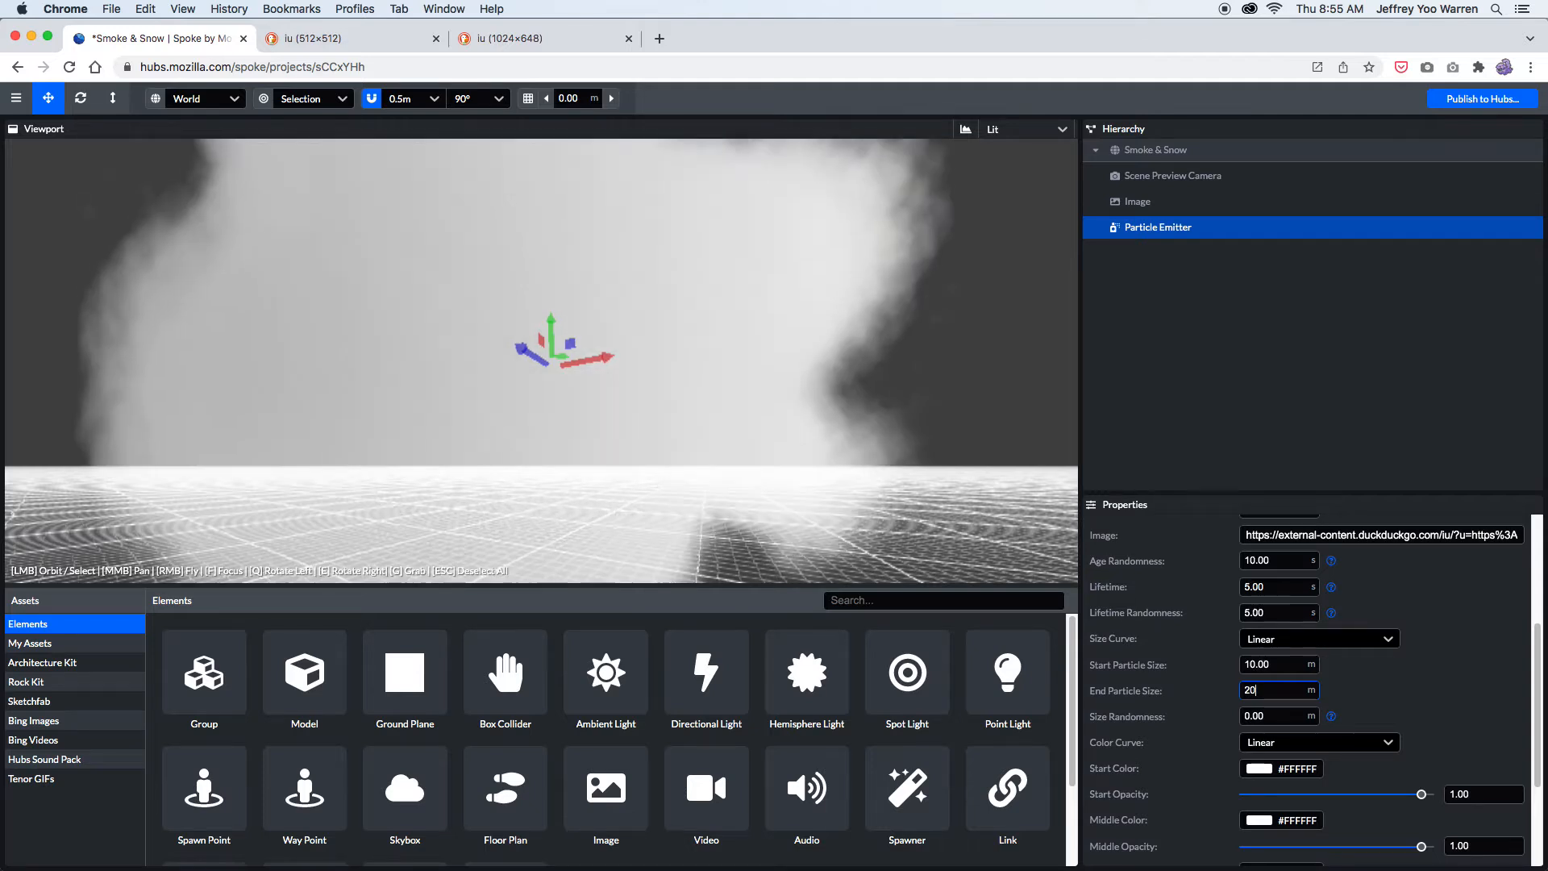
key(Tab)
Raise the particle emitter in the viewport to a Y position of 9.50.
drag(681, 433, 585, 442)
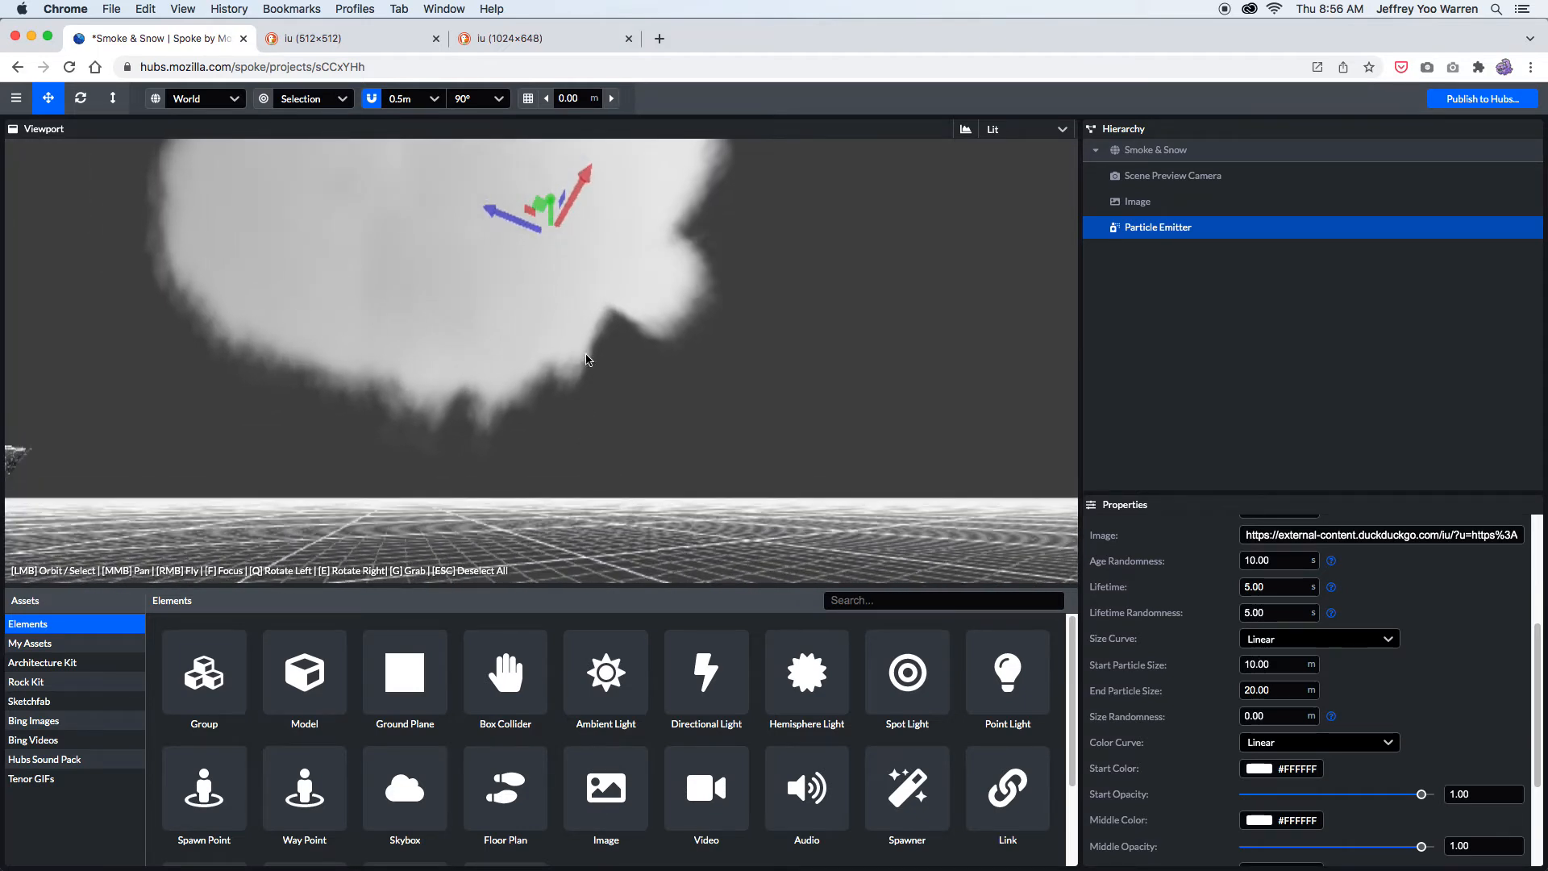
drag(550, 205, 551, 240)
drag(634, 453, 653, 433)
Set the emitter's particle count to 30.
scroll(1454, 797, down, 3)
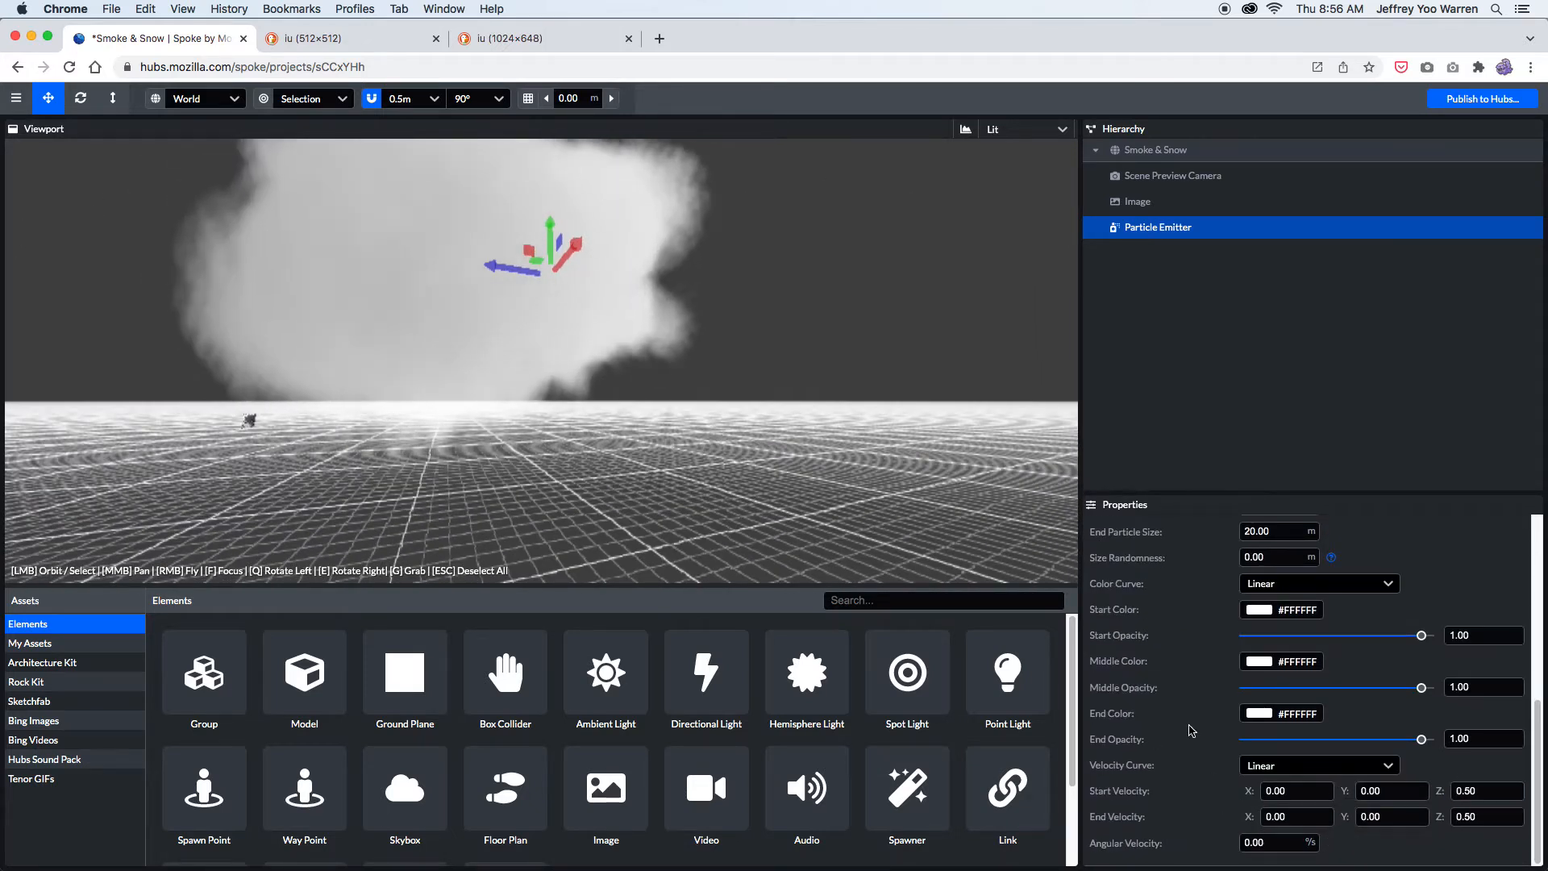
scroll(1192, 731, up, 5)
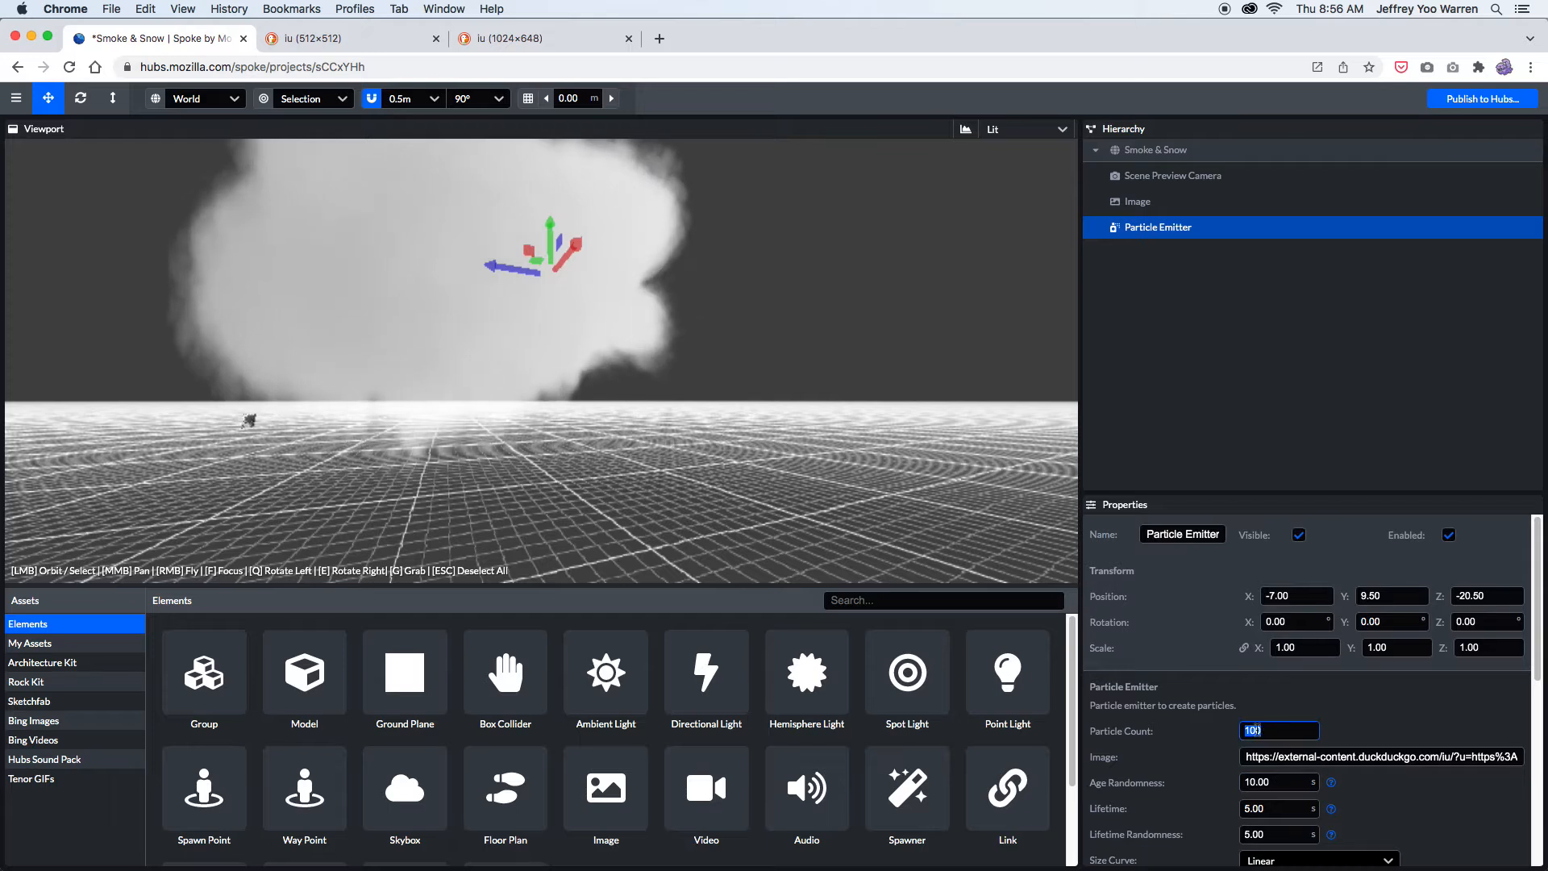
text(30)
key(Tab)
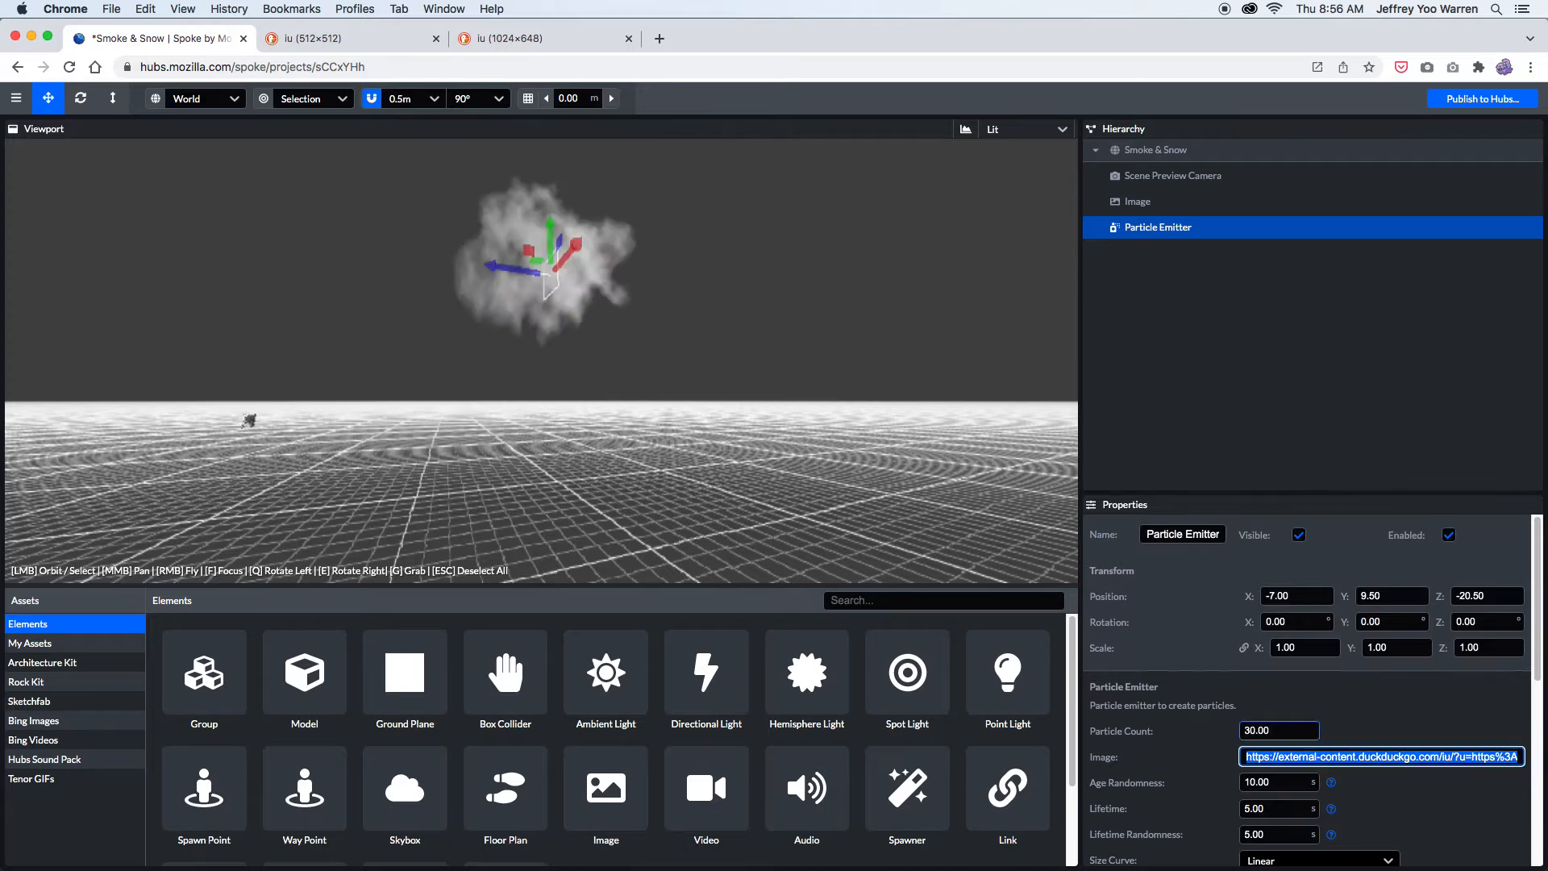
Set the emitter's Y start velocity to 2 and its Y end velocity to 4.
drag(746, 366, 822, 411)
scroll(546, 278, up, 5)
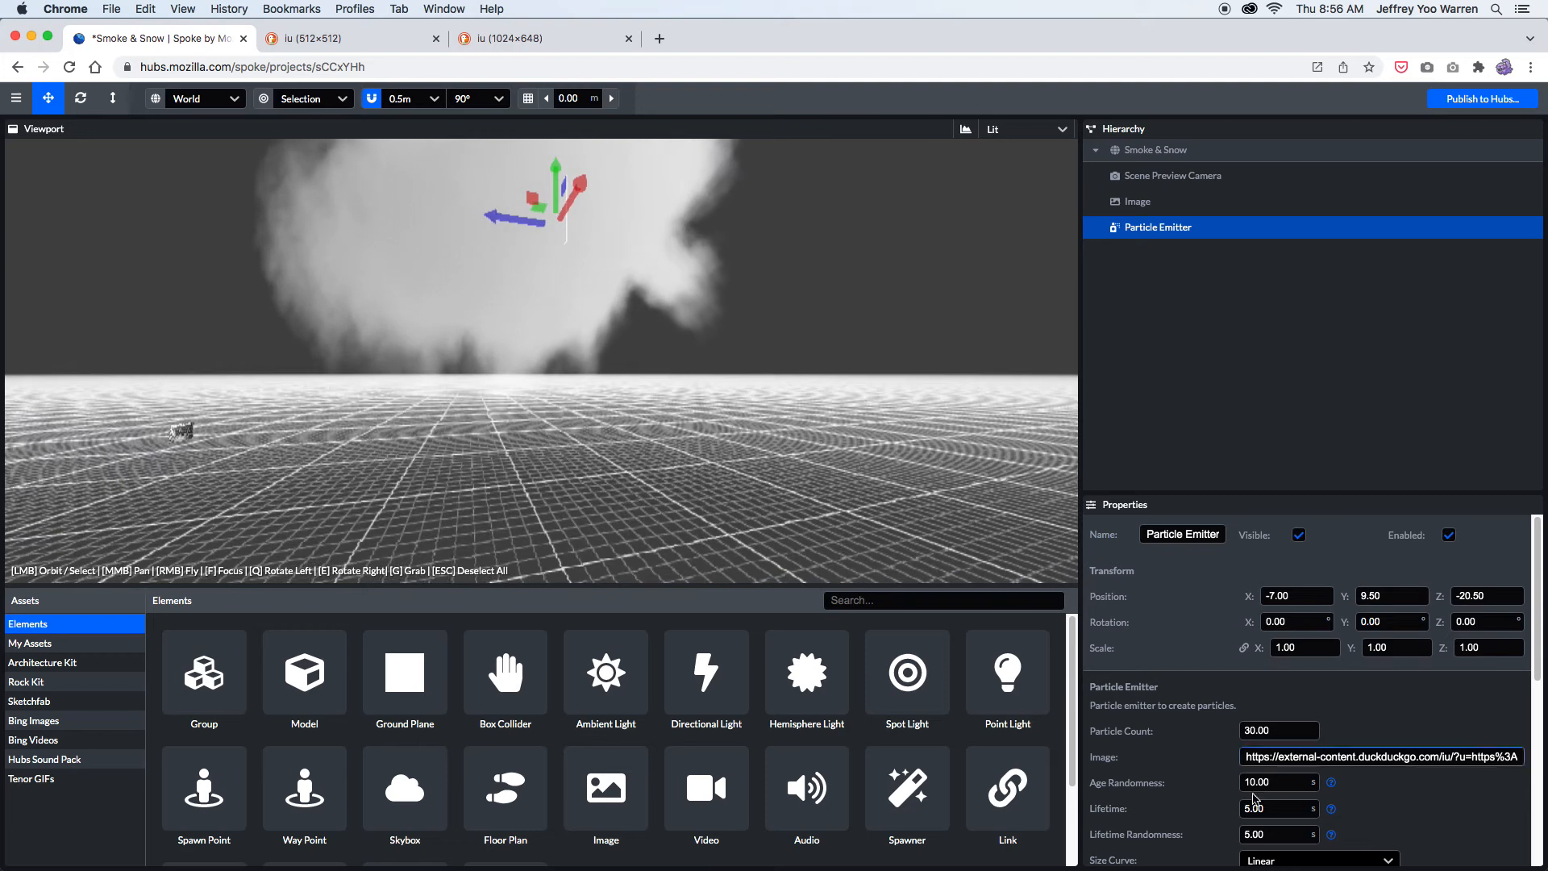
scroll(1279, 809, down, 5)
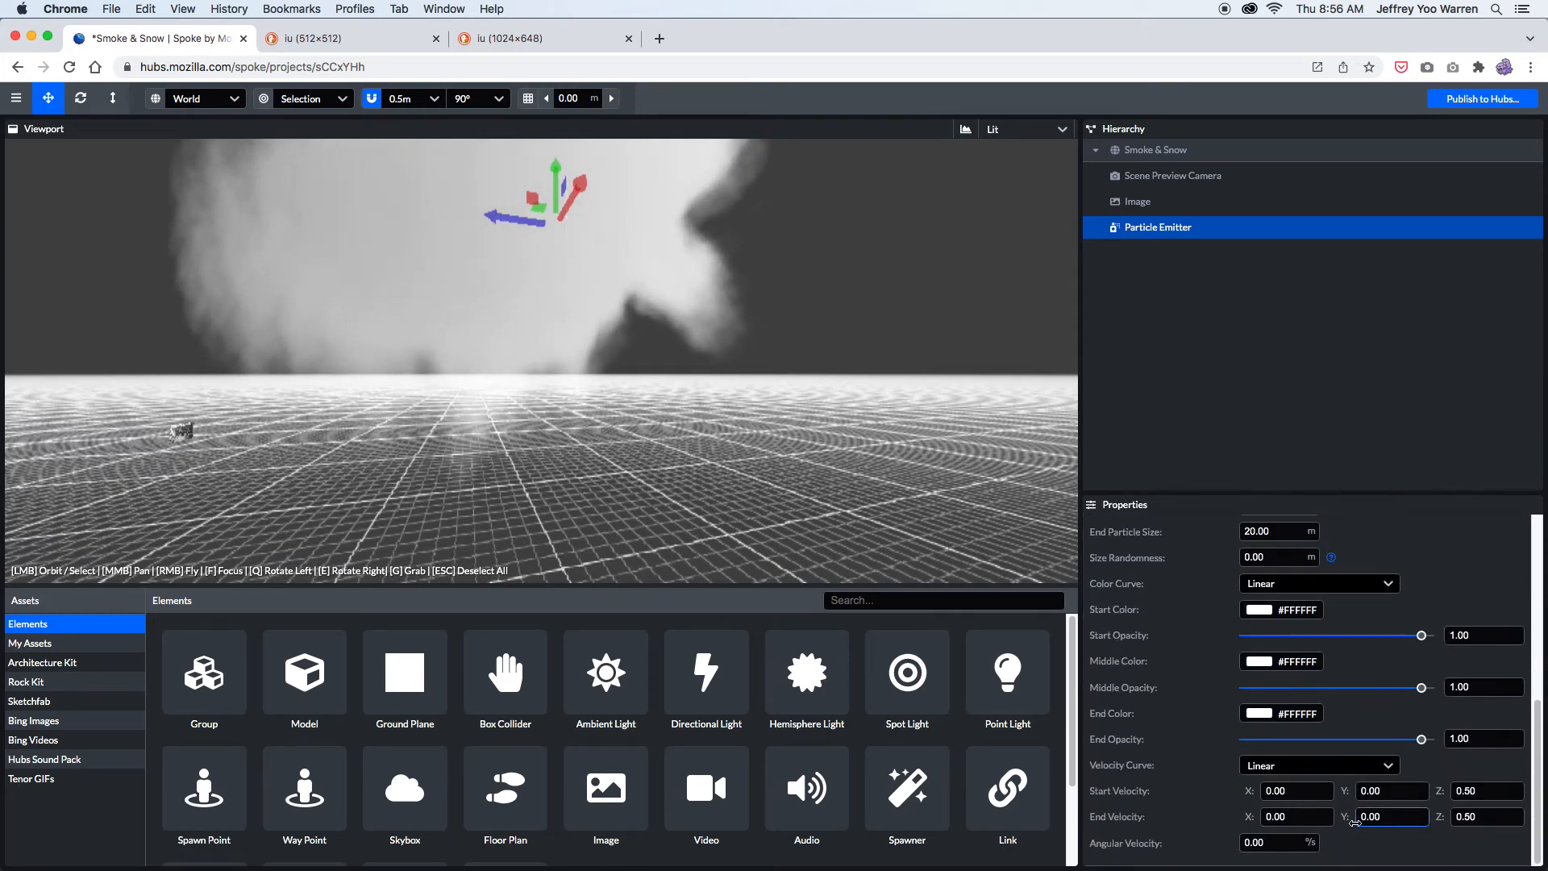
click(1401, 792)
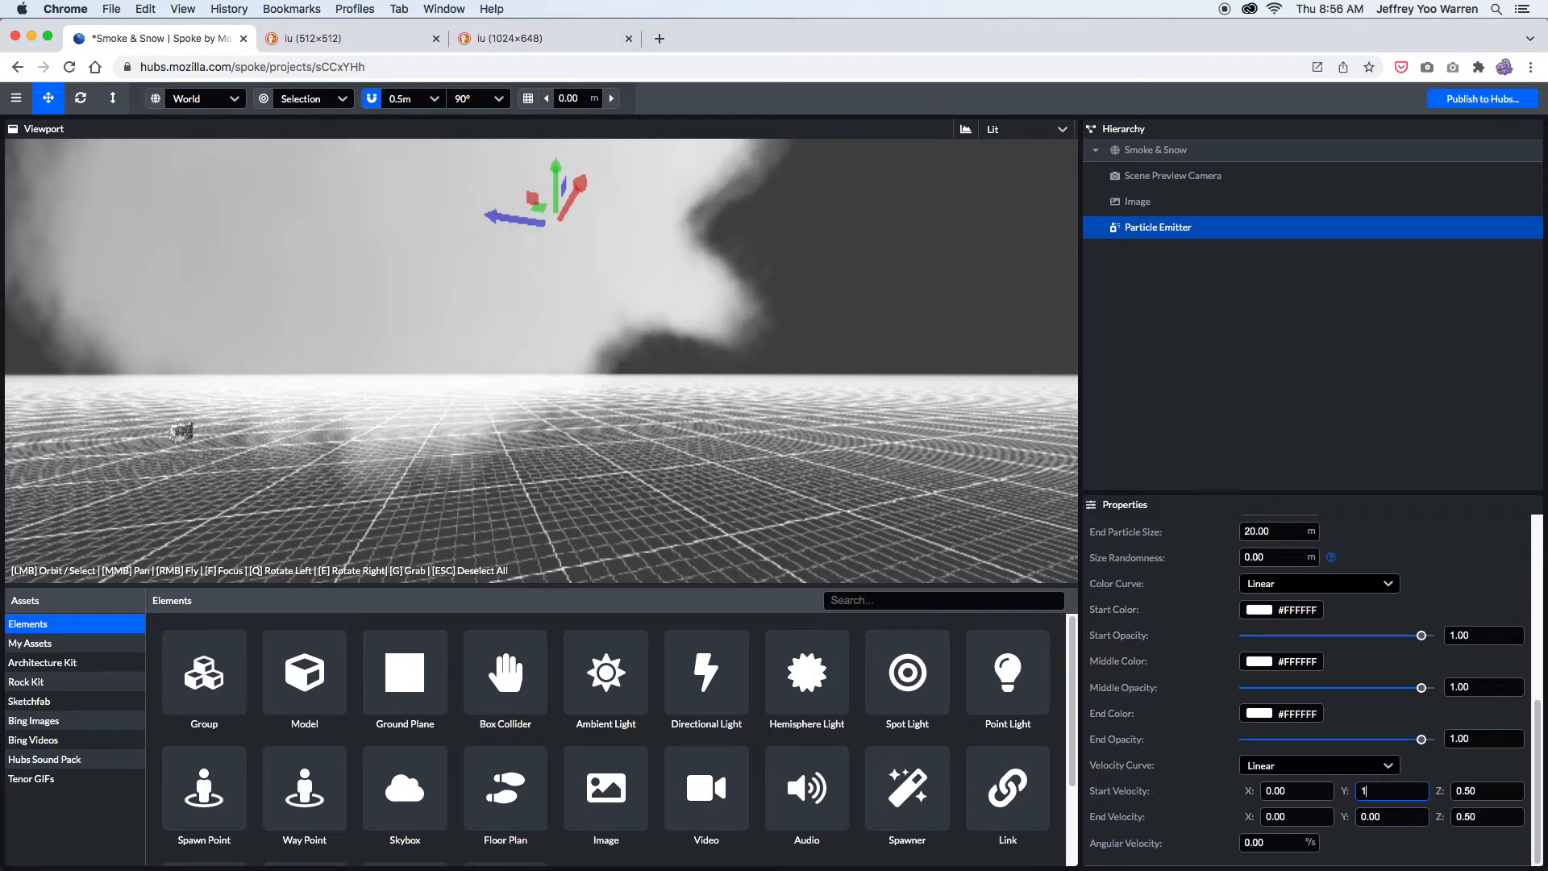
text(1)
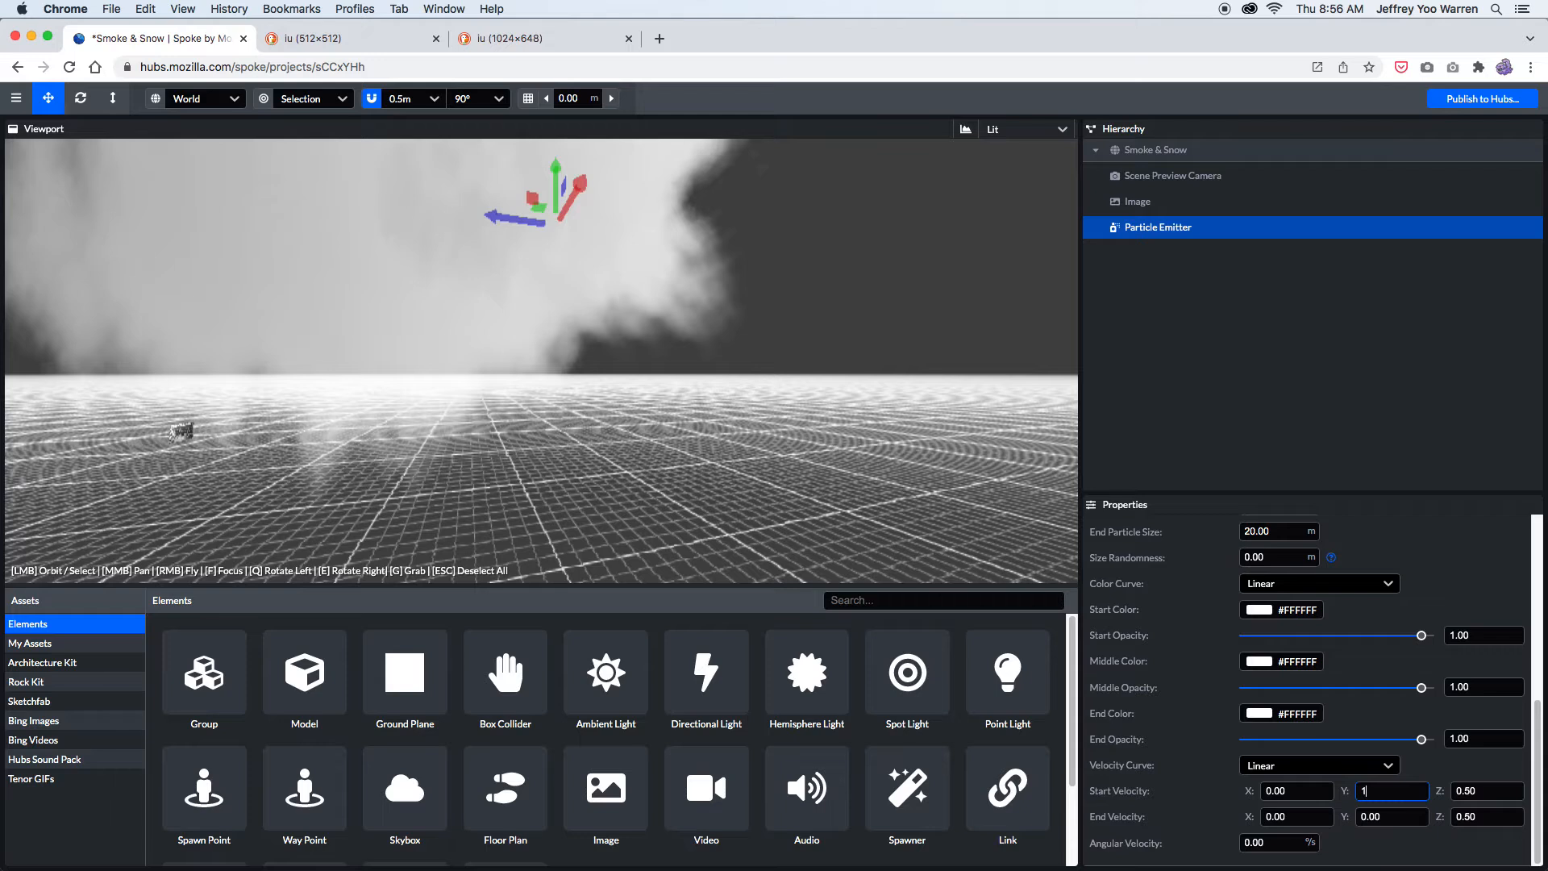
text(2)
key(Tab)
key(Tab)
key(Tab)
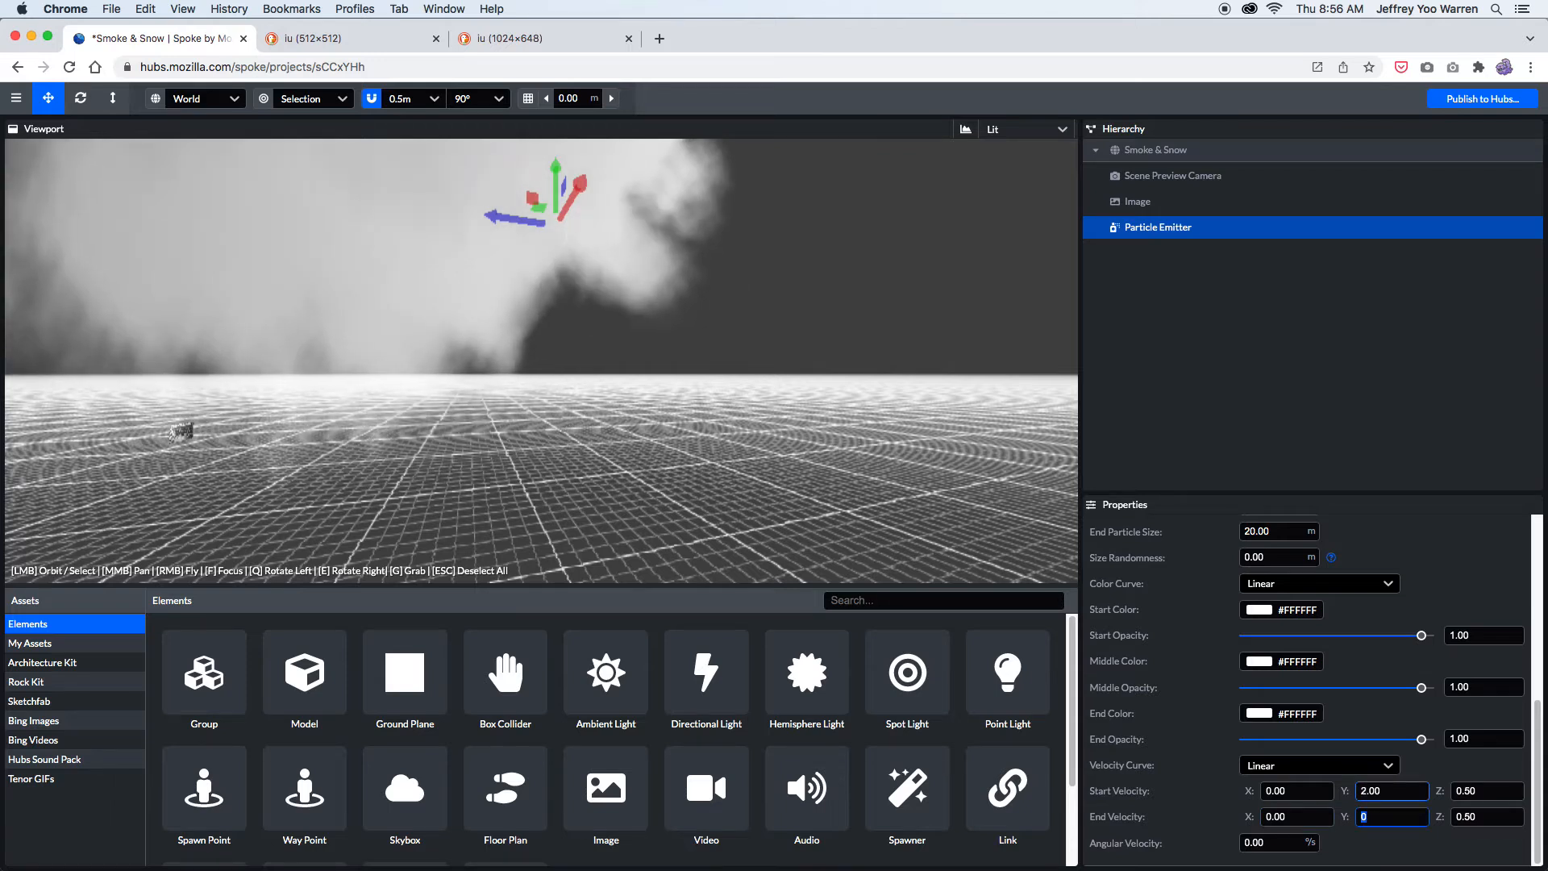
text(4)
click(830, 416)
drag(831, 417, 709, 336)
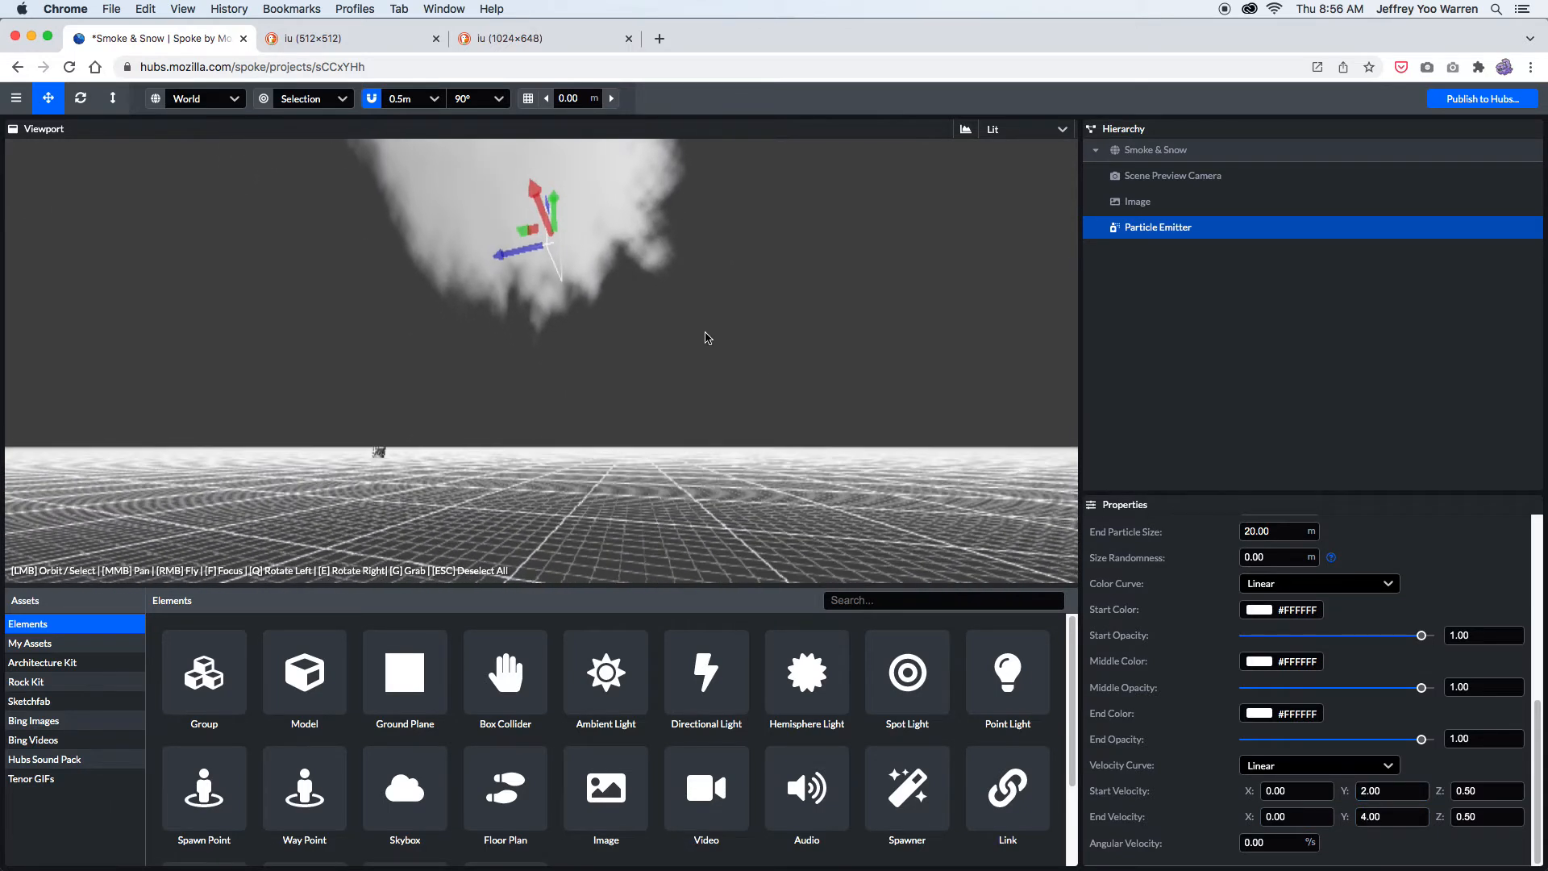
Set the emitter's angular velocity to 10 °/s.
click(1285, 841)
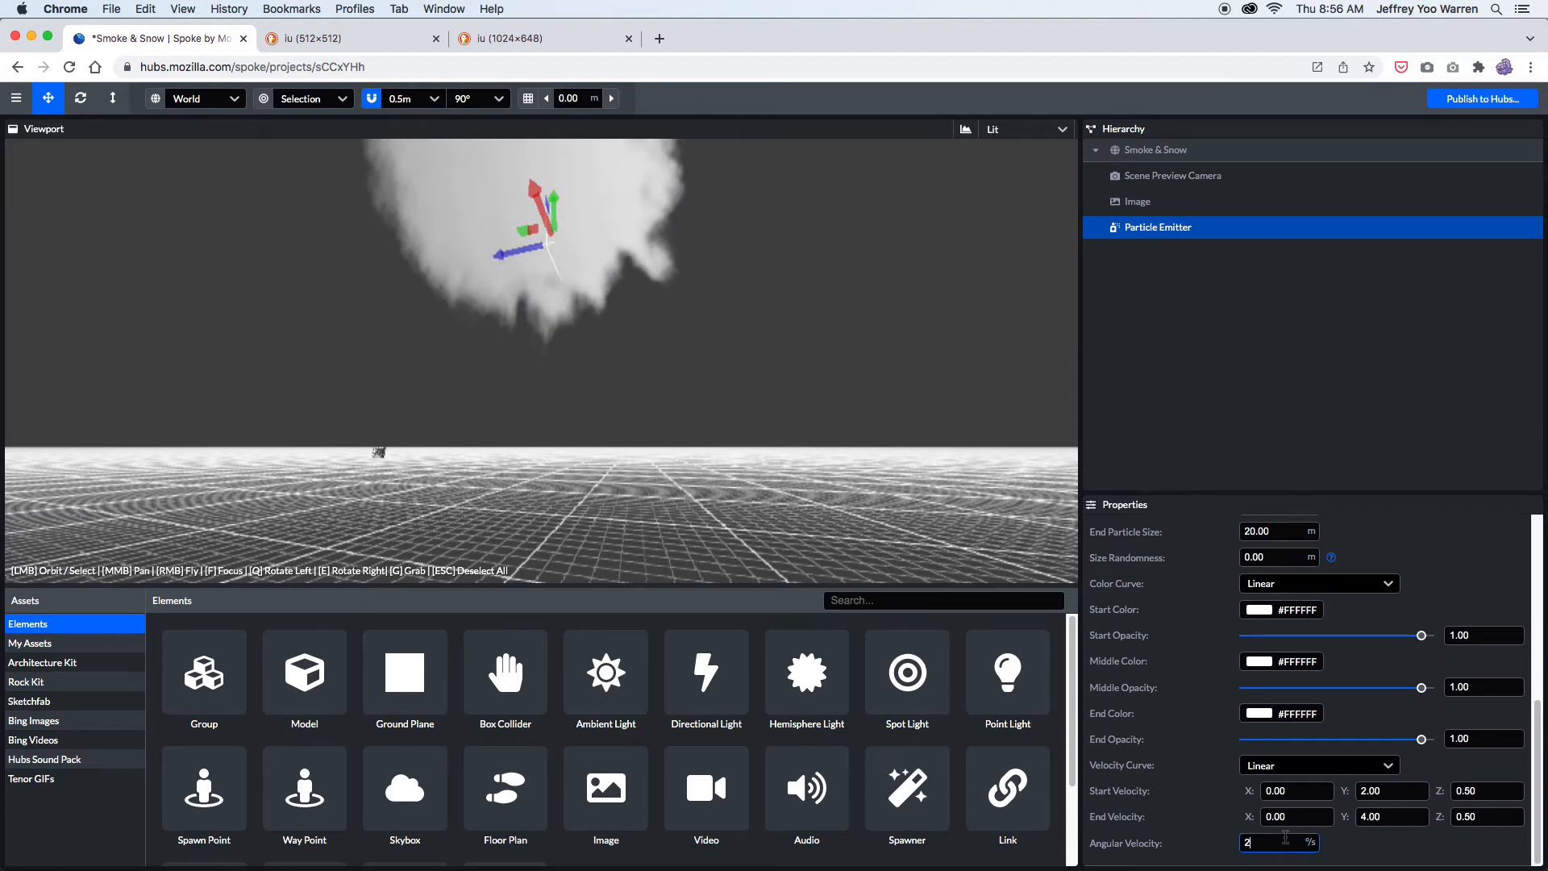
text(2)
key(super+l)
drag(798, 394, 661, 344)
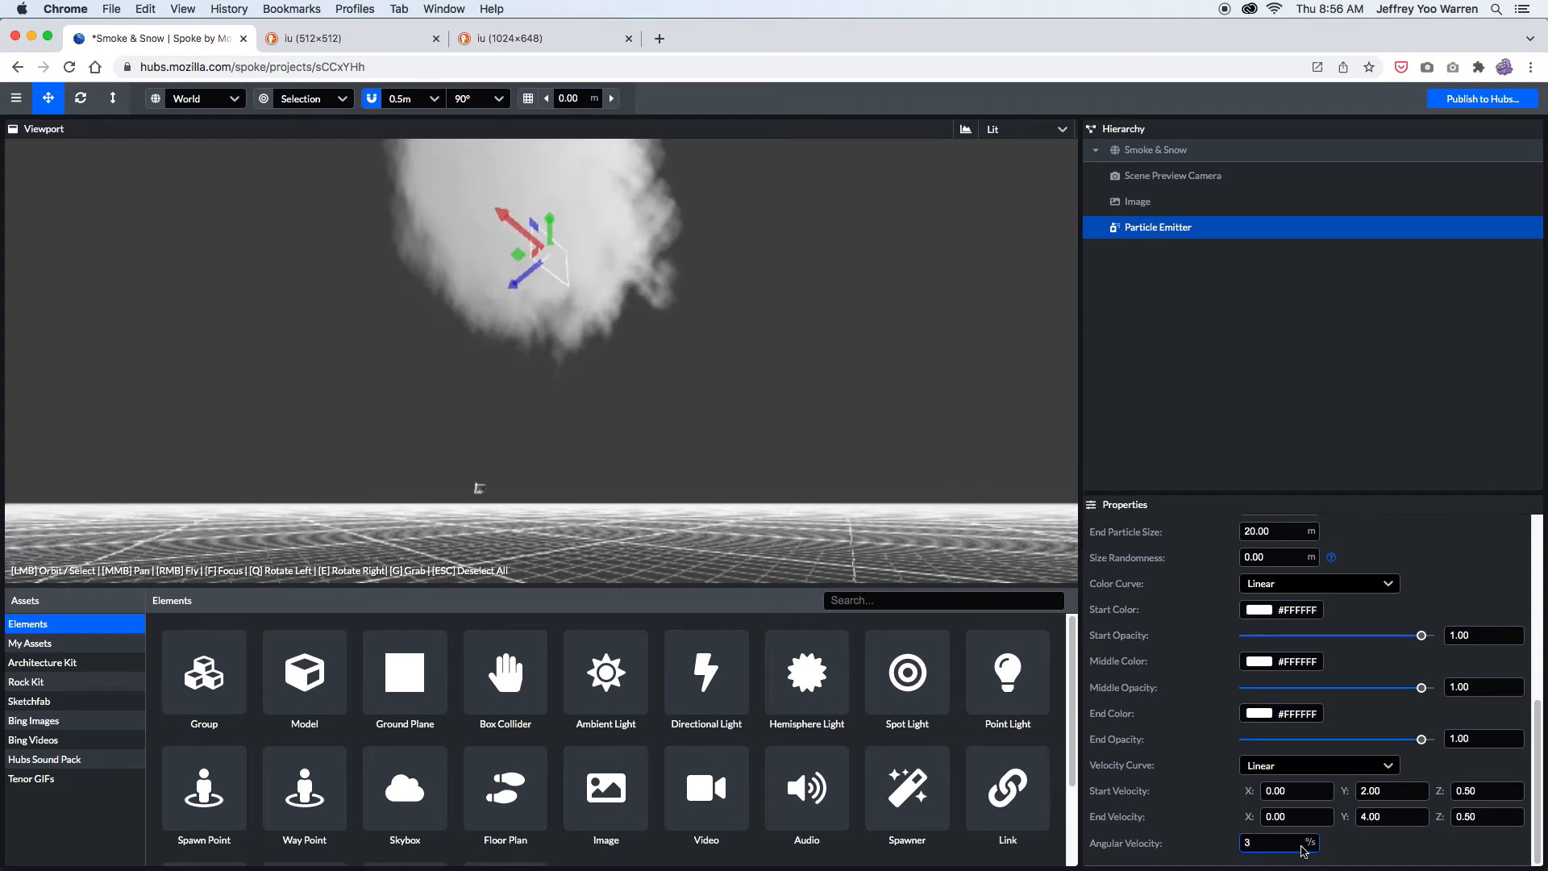
text(0)
key(super+l)
Lower the particle emitter vertically so that the smoke starts closer to the ground grid.
drag(646, 330, 640, 333)
drag(550, 236, 547, 346)
drag(721, 422, 678, 424)
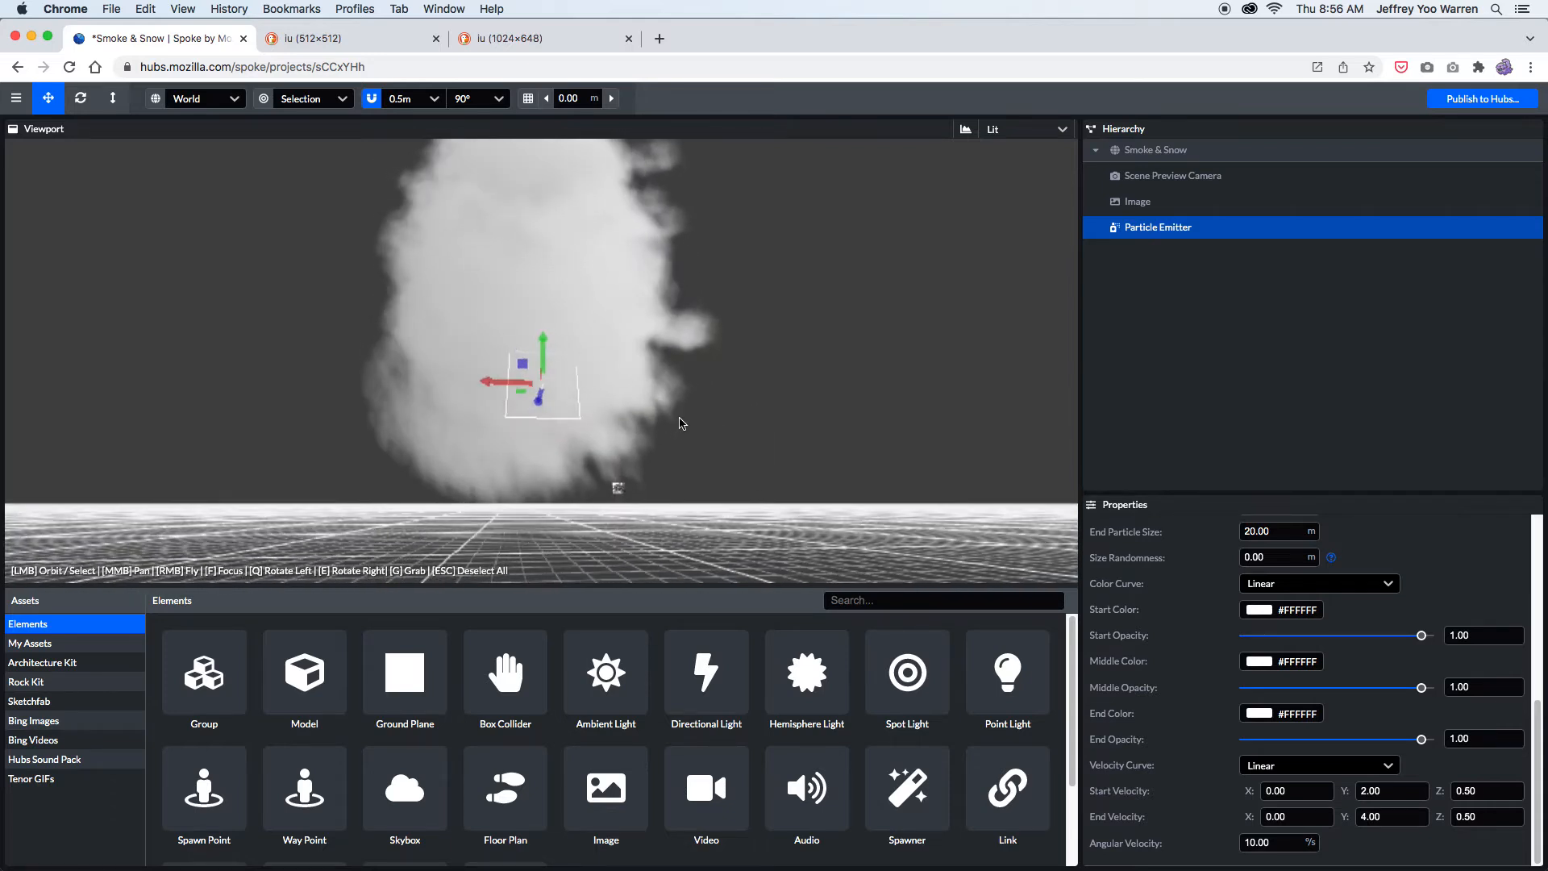
Set the emitter's Z start velocity to 3.
click(1495, 792)
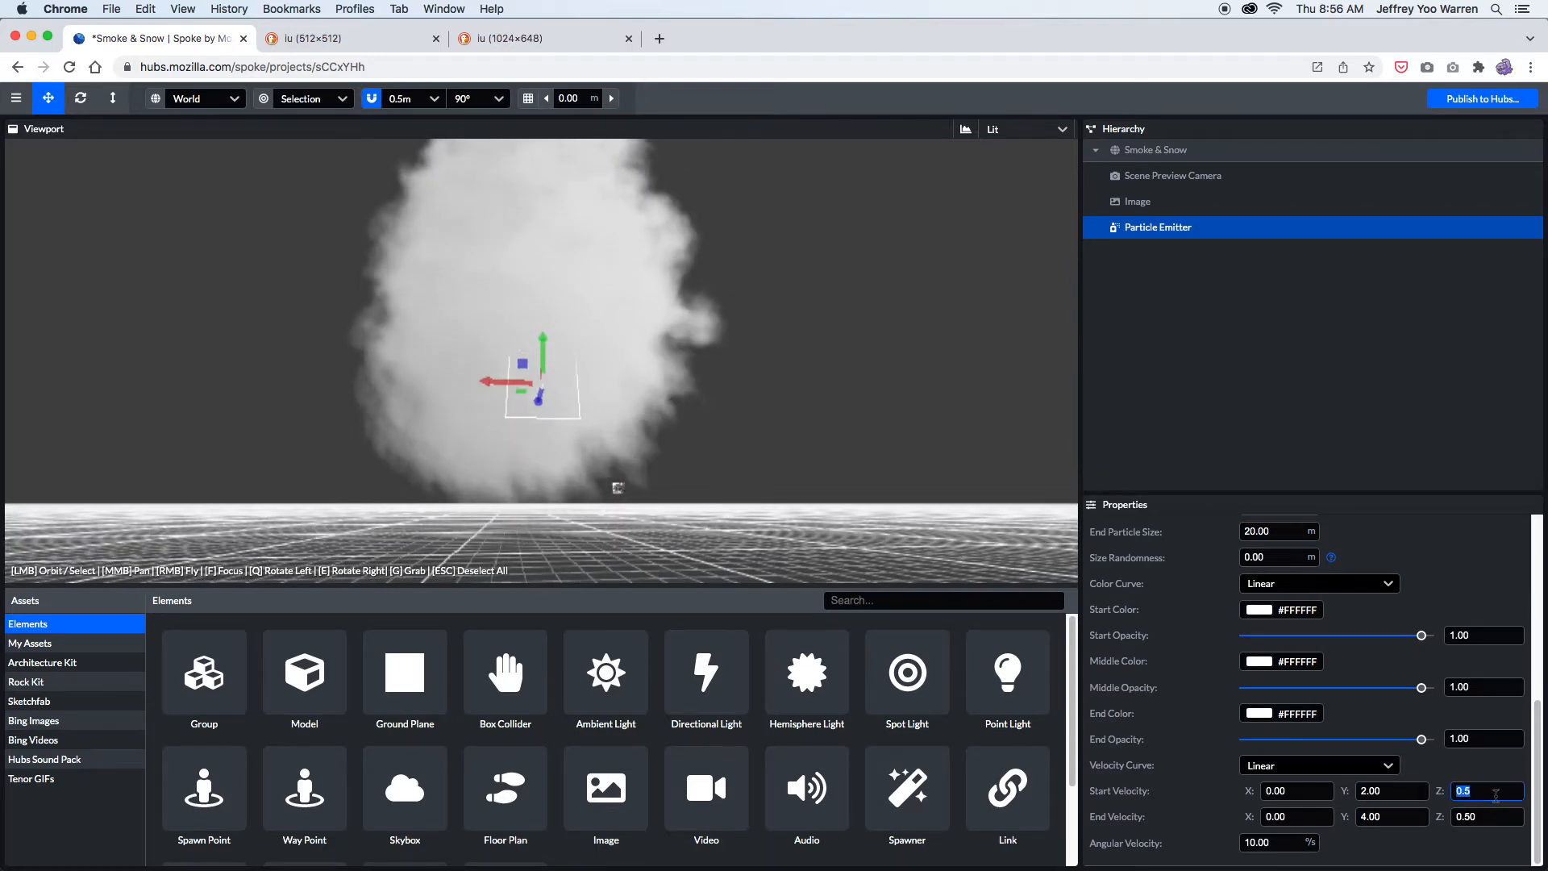
text(3)
key(Tab)
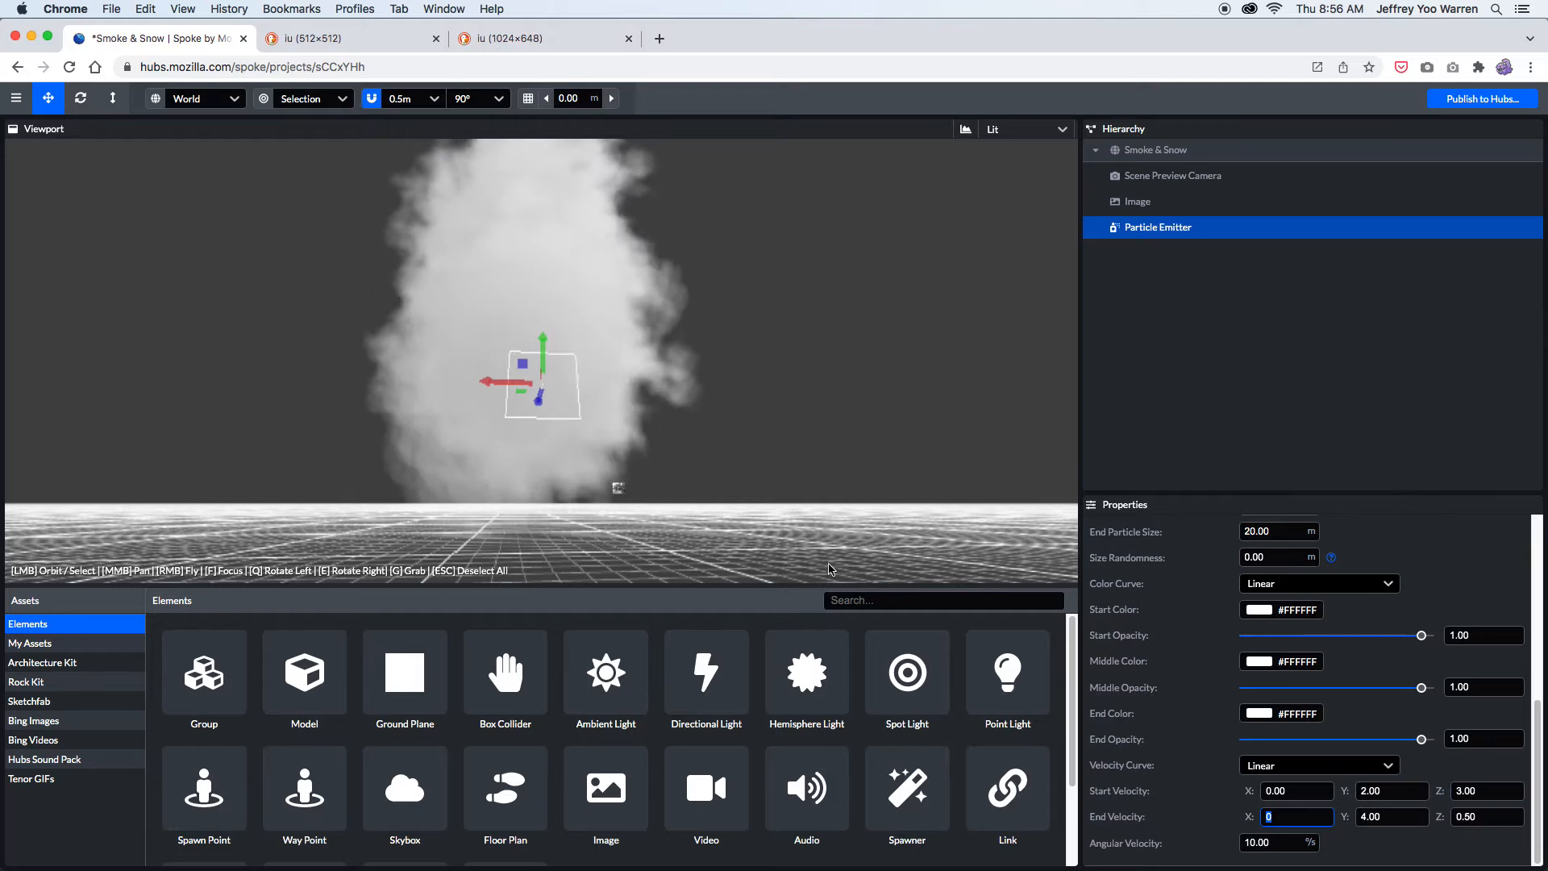
Reduce the start opacity of the smoke particles to 0.13.
drag(831, 490, 653, 404)
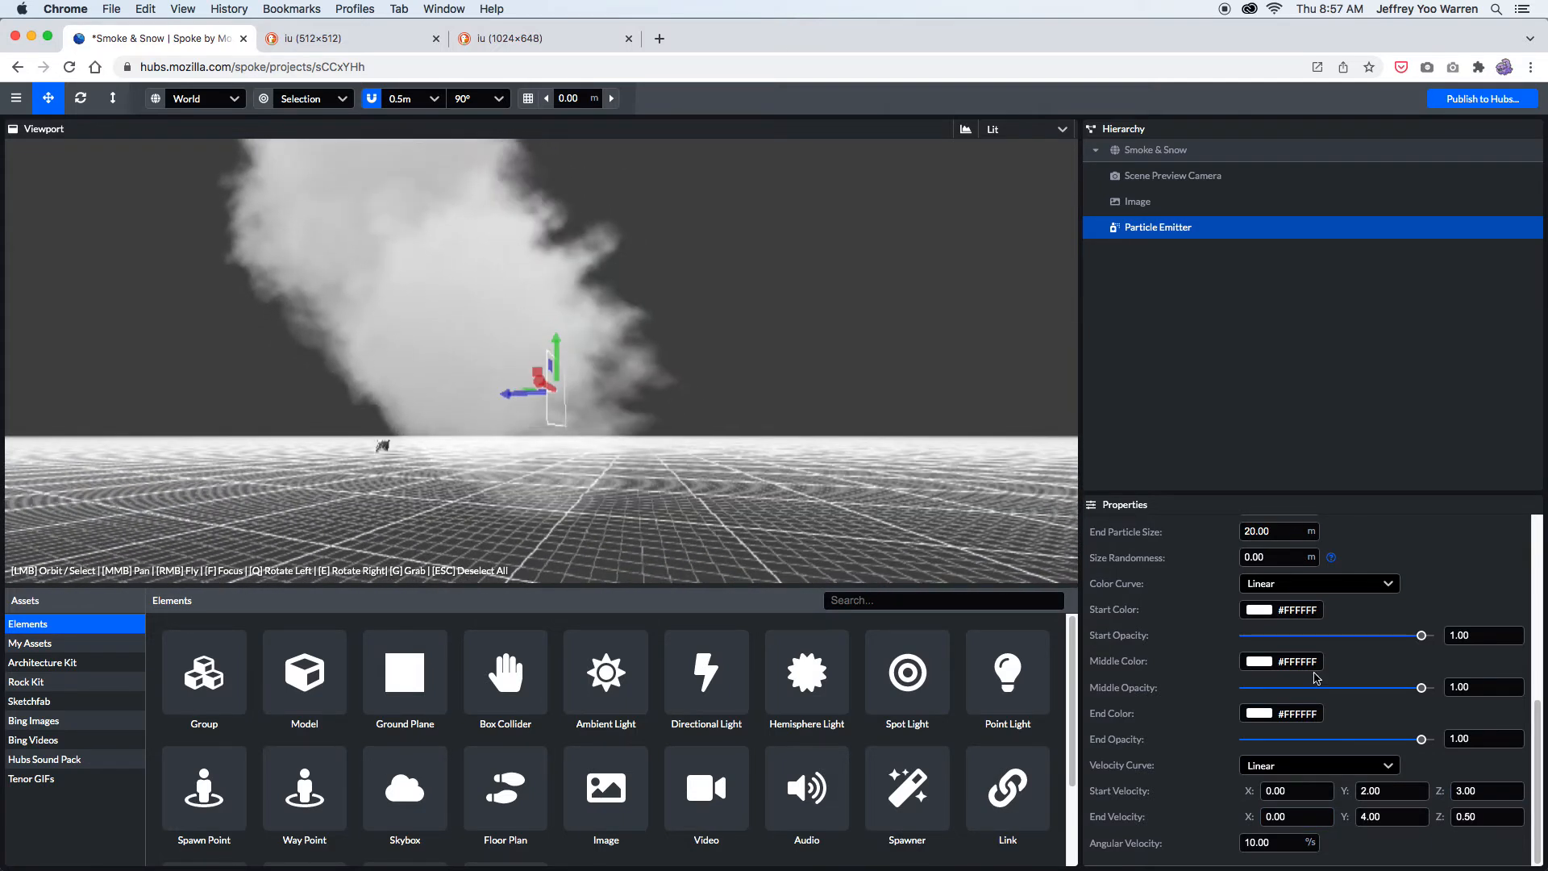
drag(1421, 635, 1263, 637)
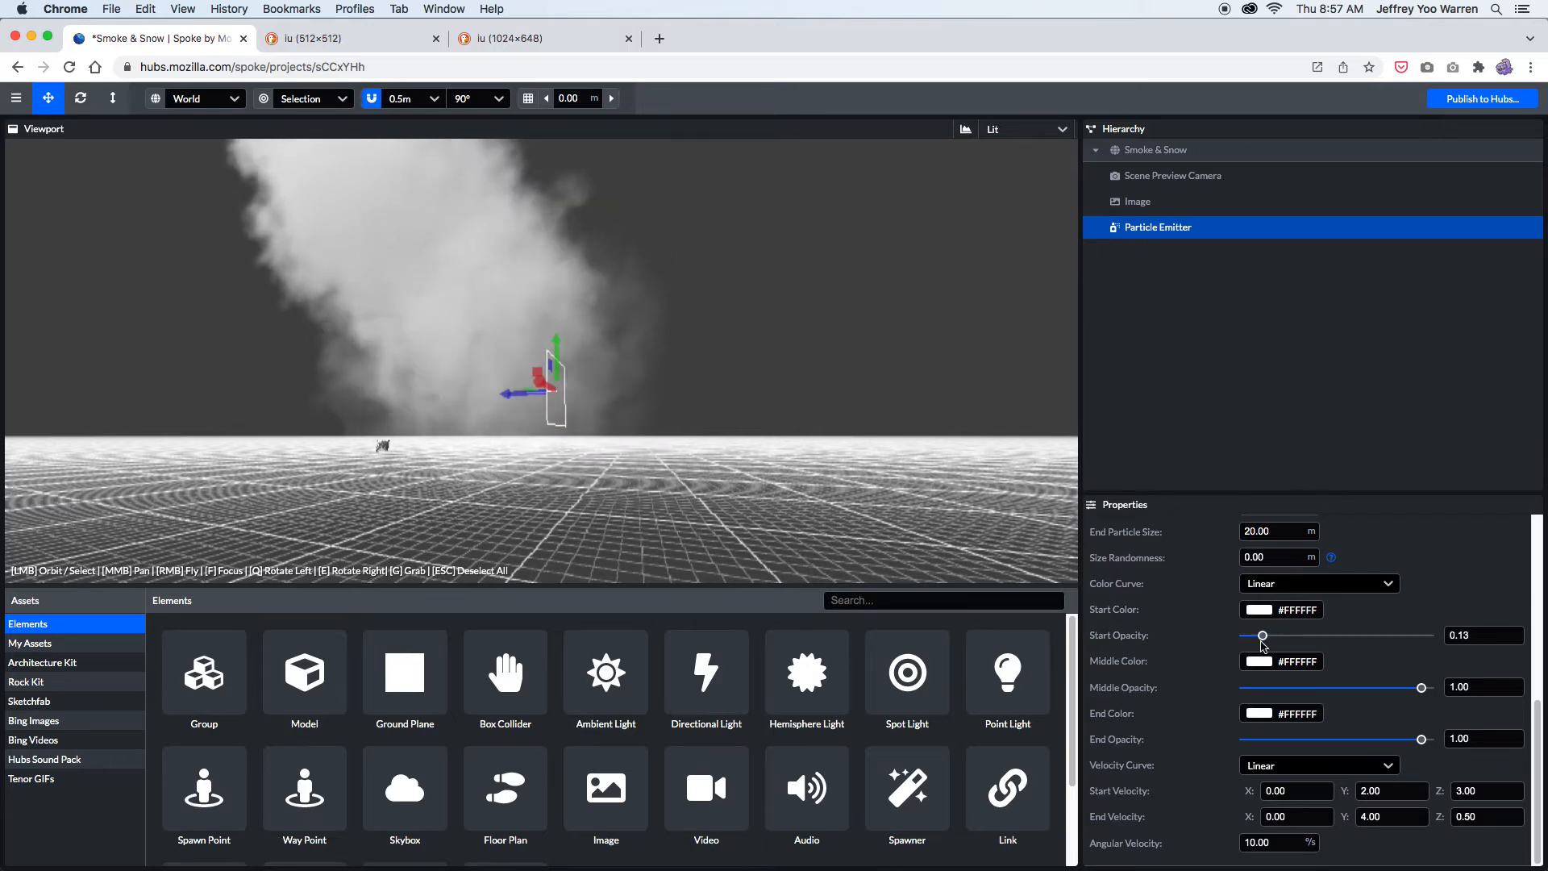
Set the emitter's start velocity to 1 in Y and 2 in Z, and its Y end velocity to 2.
click(1371, 791)
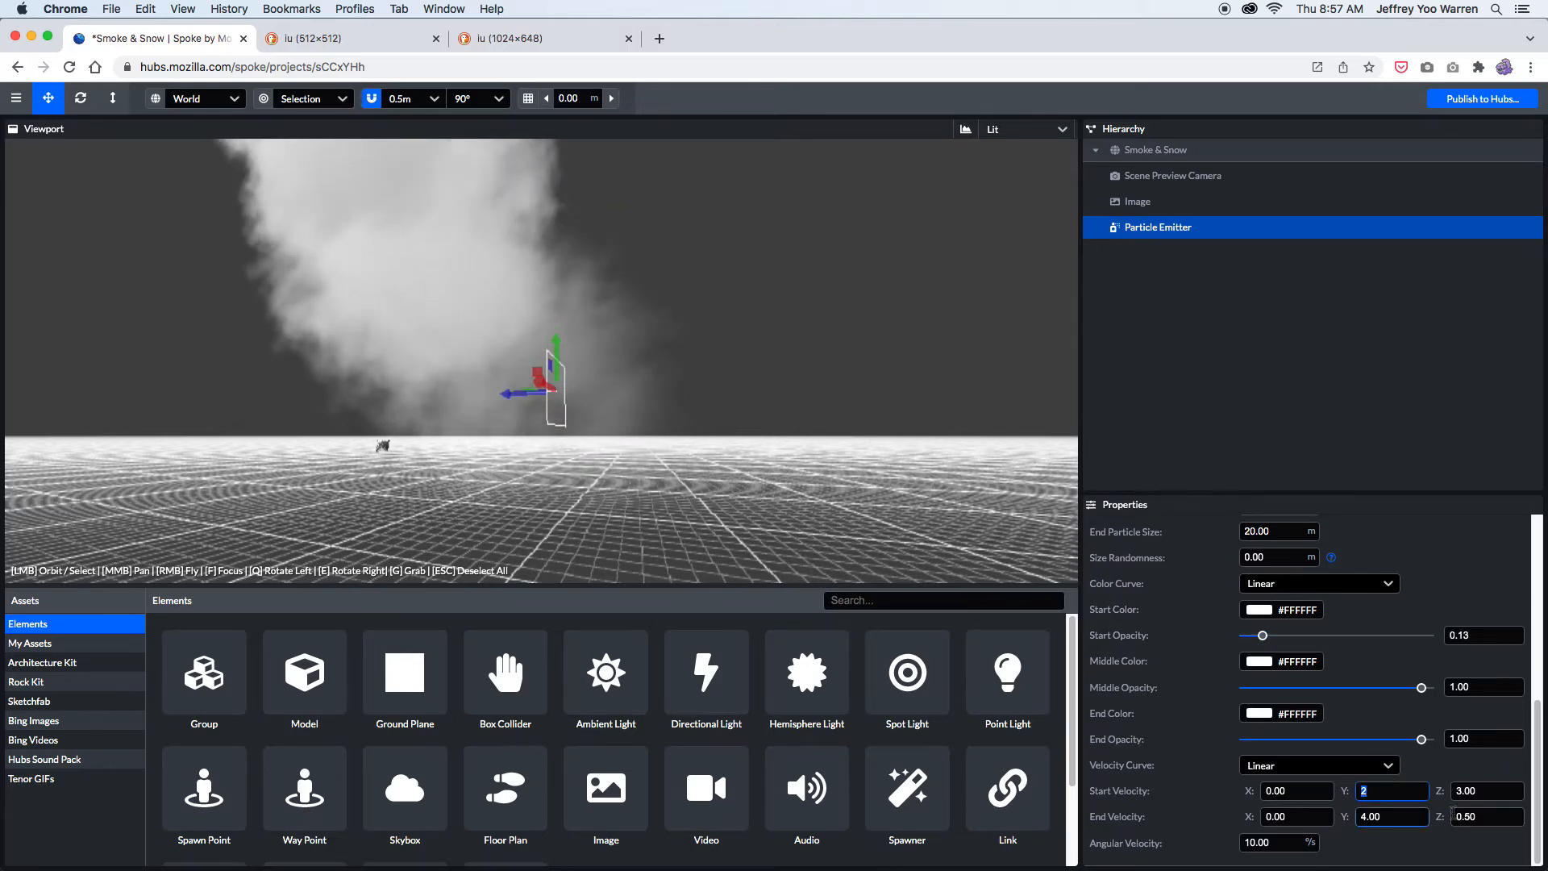
click(1465, 791)
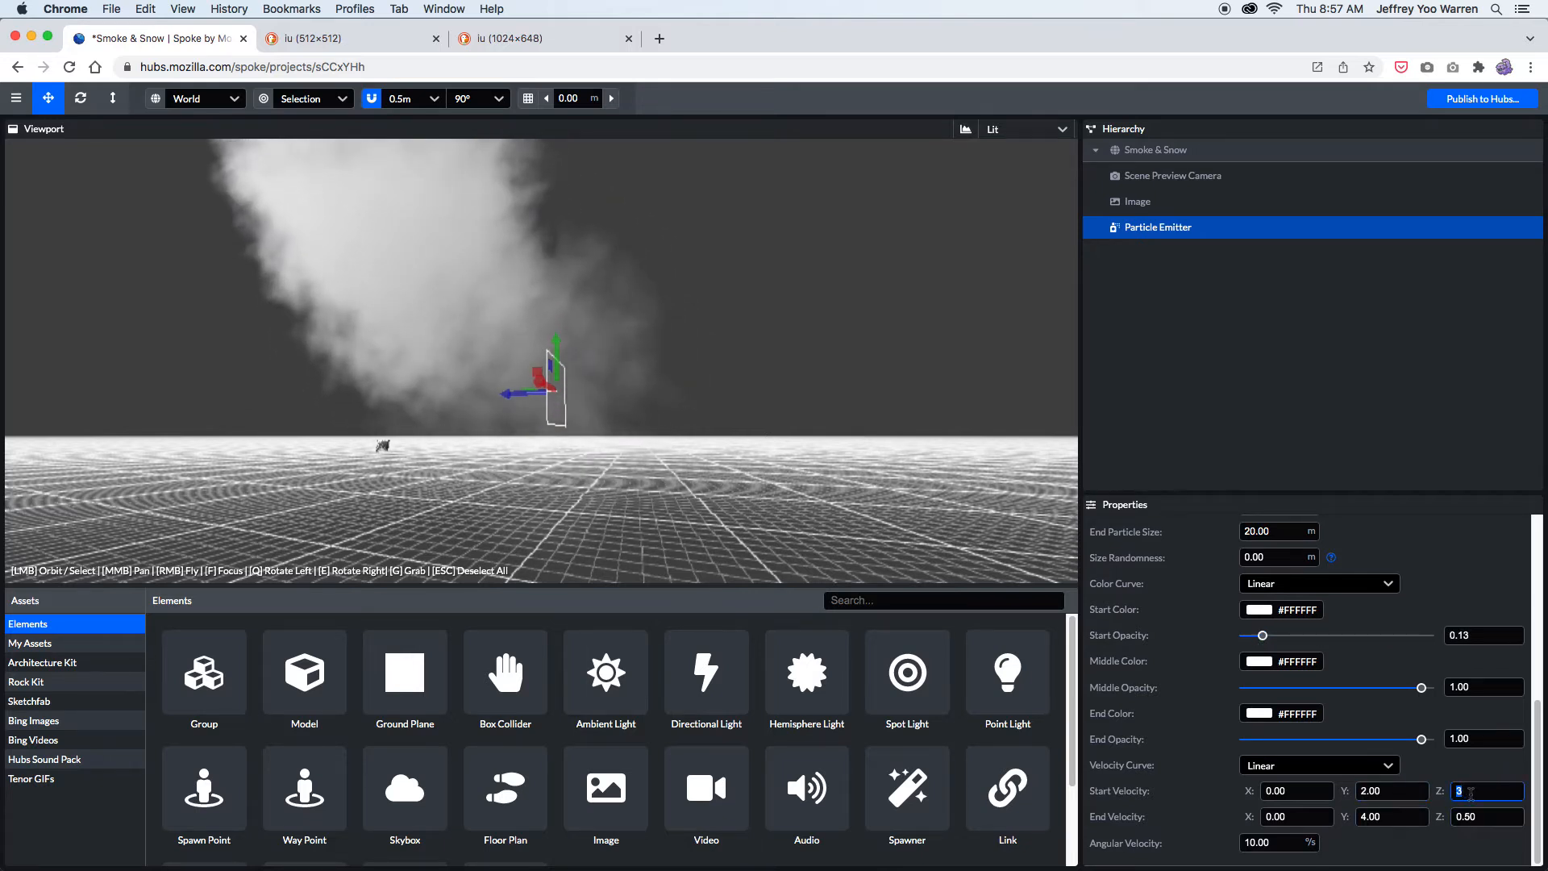
text(2)
click(1367, 793)
text(1)
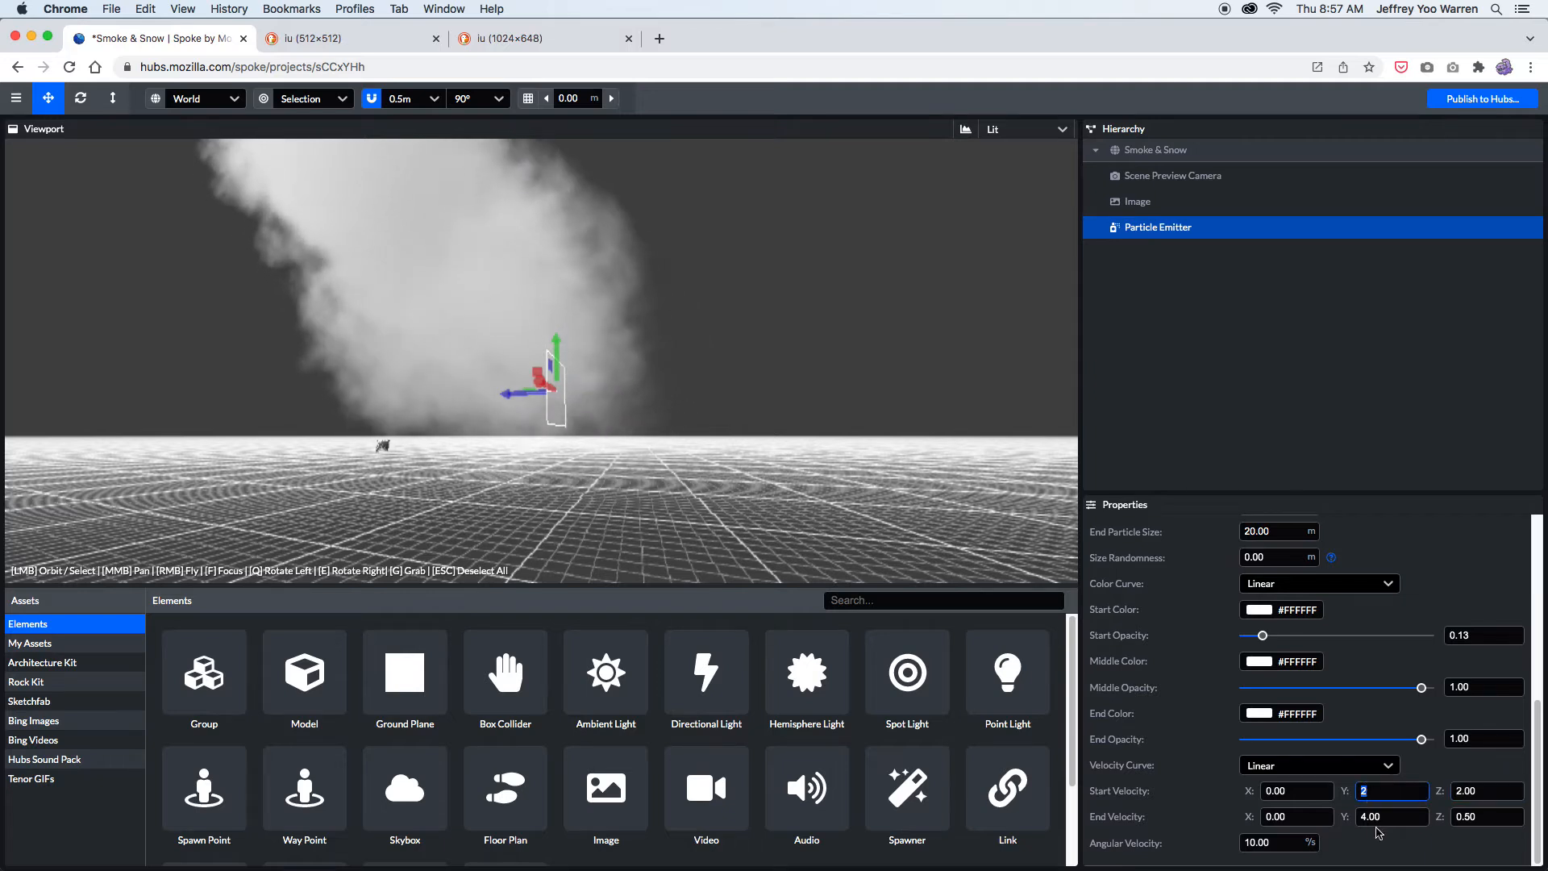
click(1365, 817)
text(2)
key(Tab)
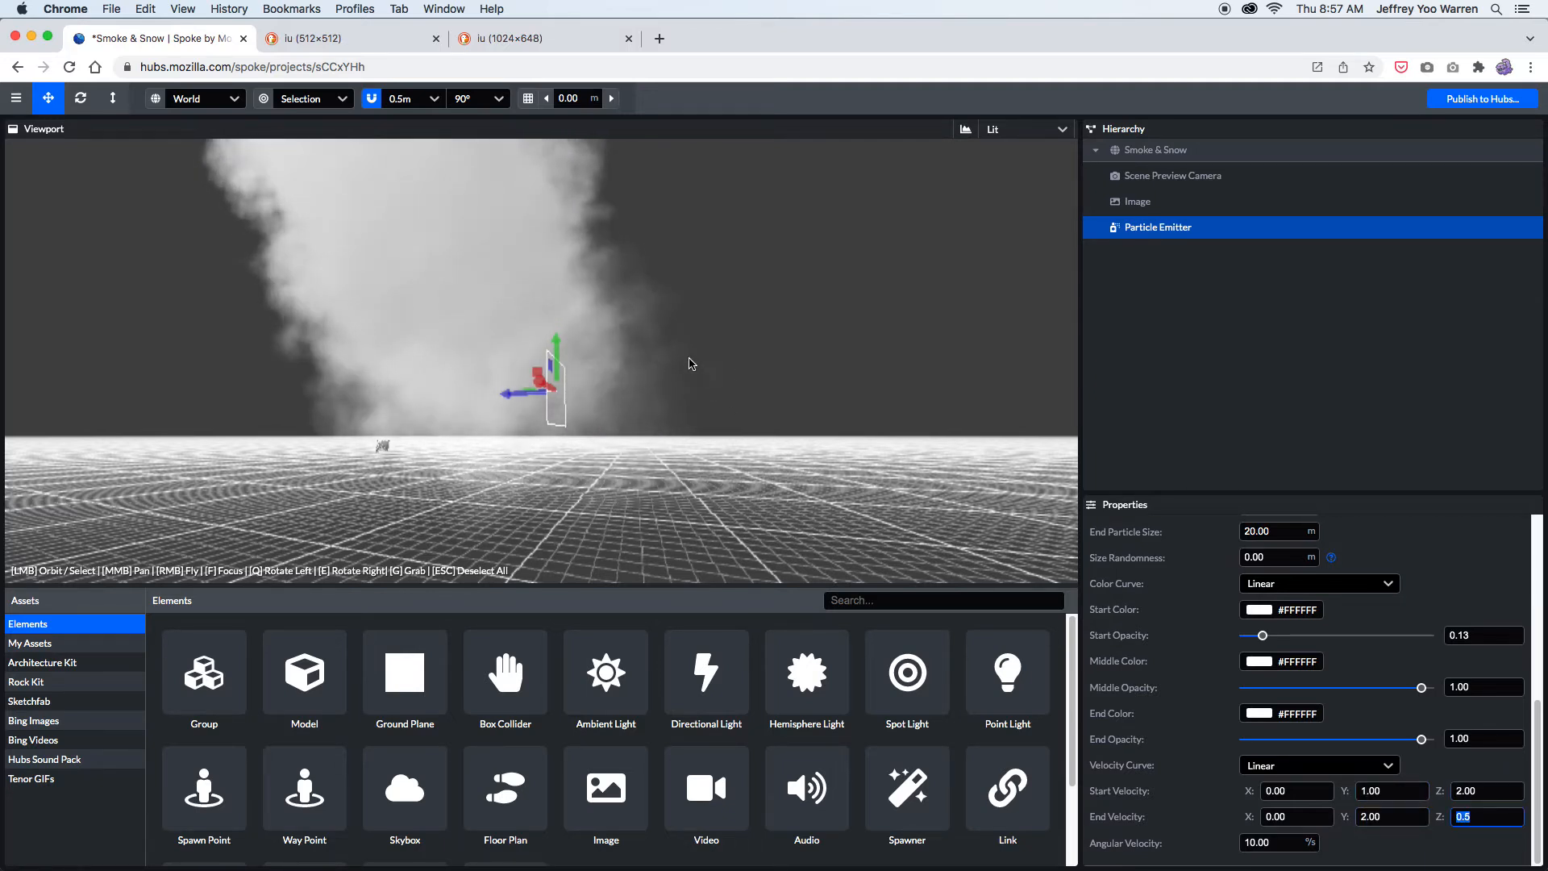
Reduce the end opacity of the smoke particles to 0.27 and view the plume from another angle.
drag(1405, 740, 1287, 740)
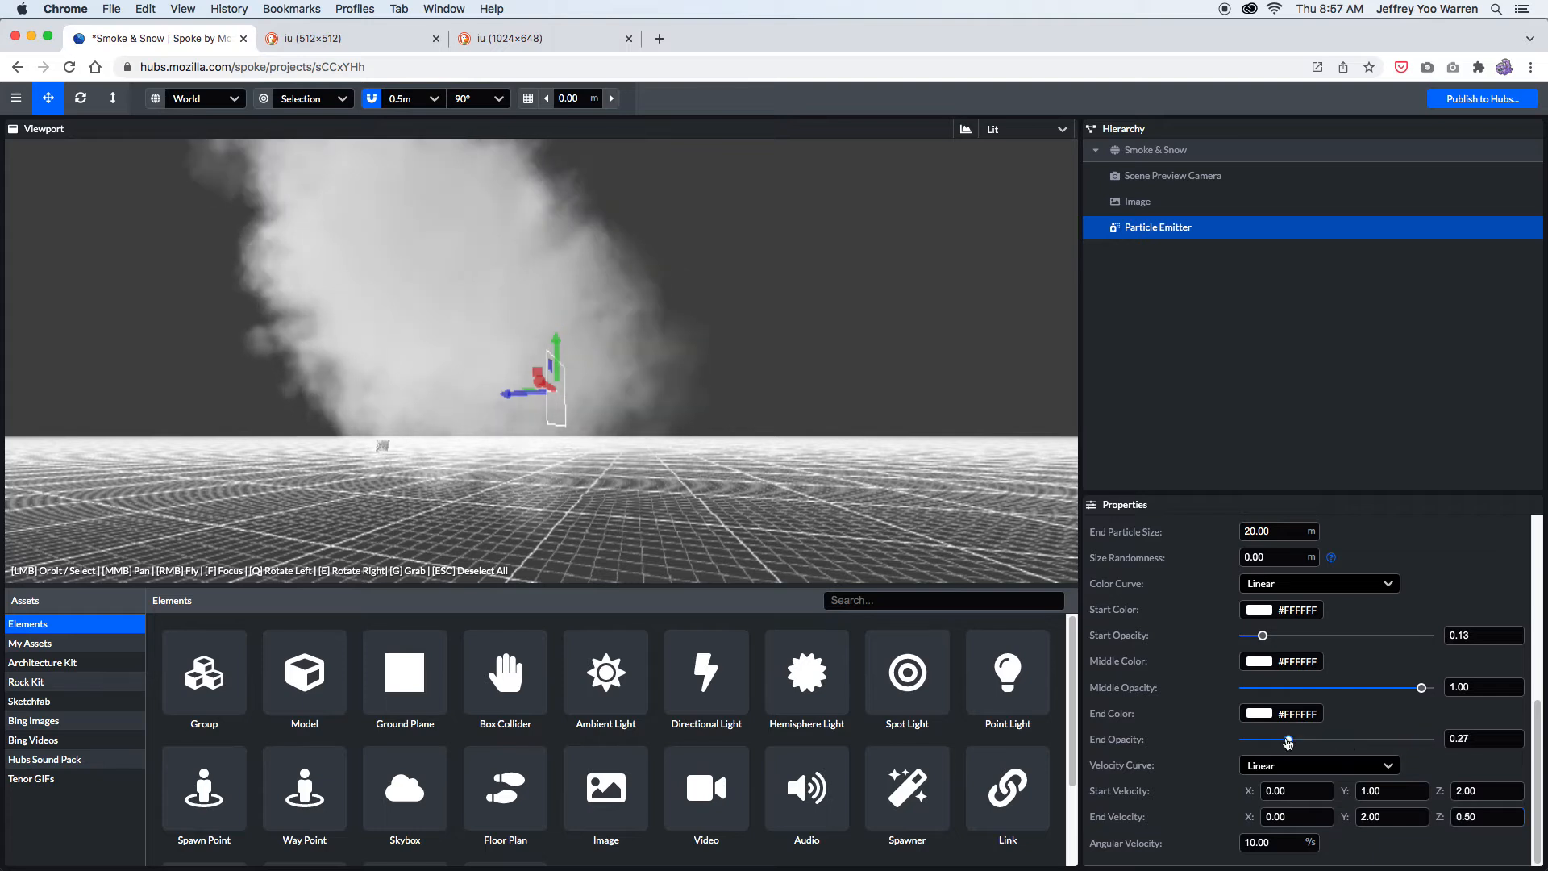
drag(900, 557, 772, 417)
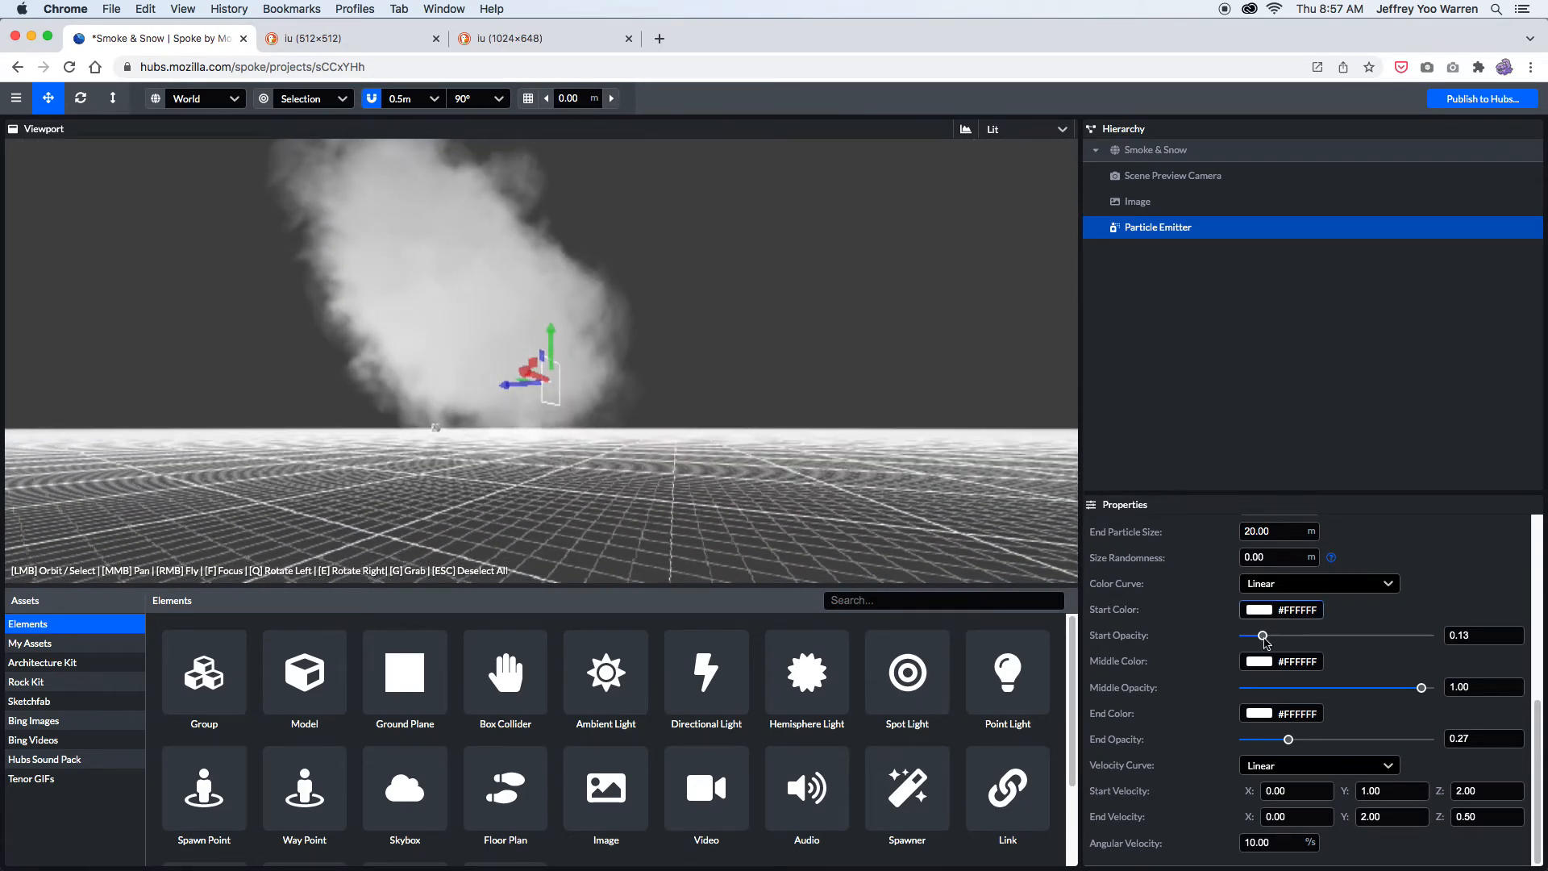
Set the smoke emitter's end particle size to 30 m.
scroll(1258, 633, up, 2)
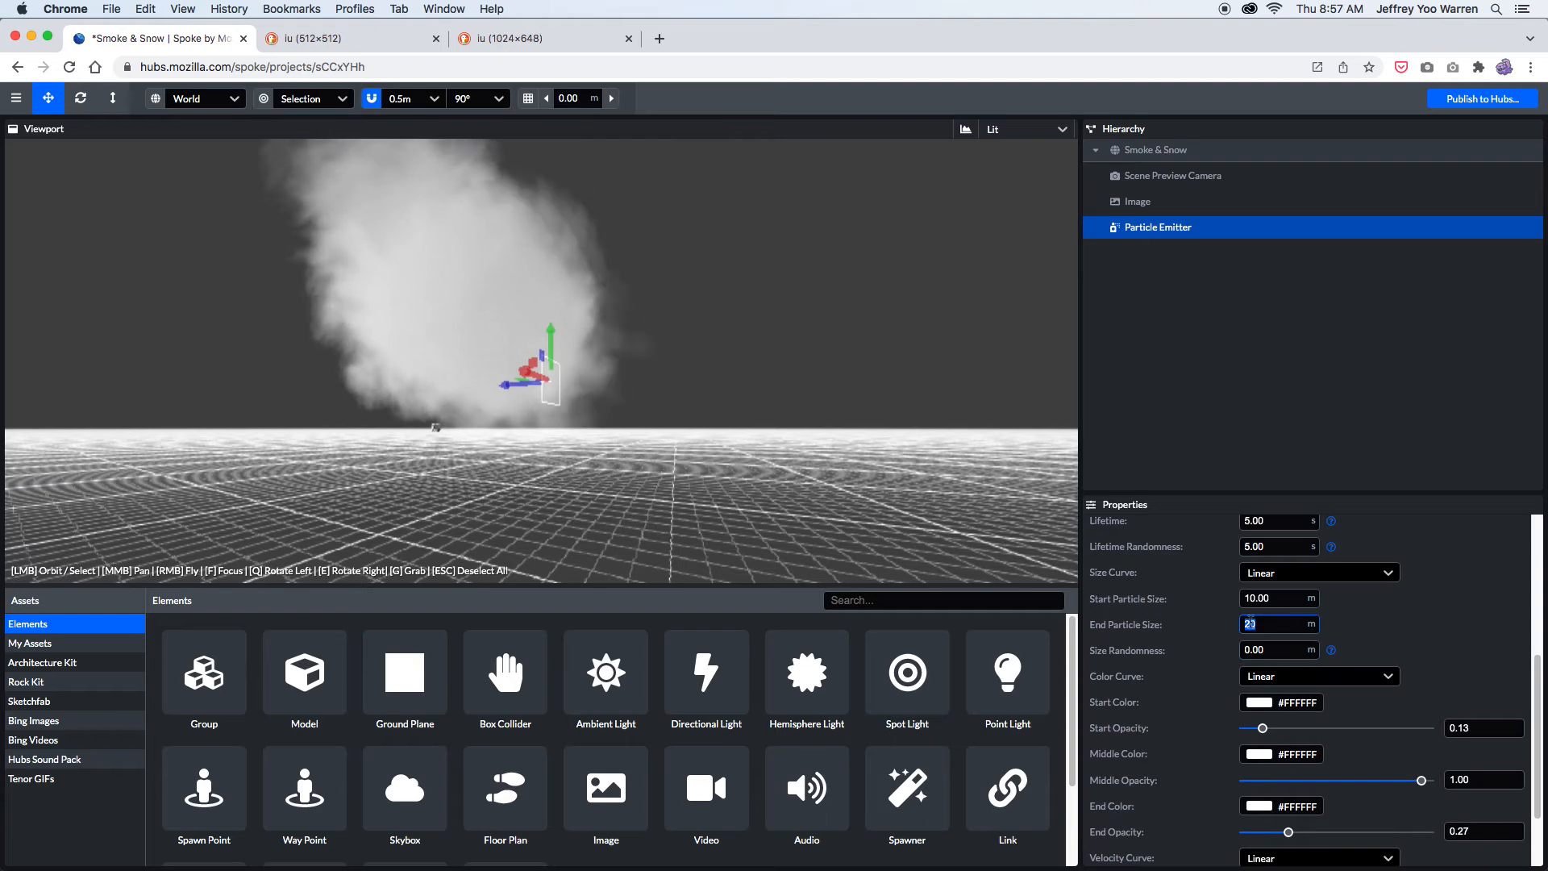
text(30)
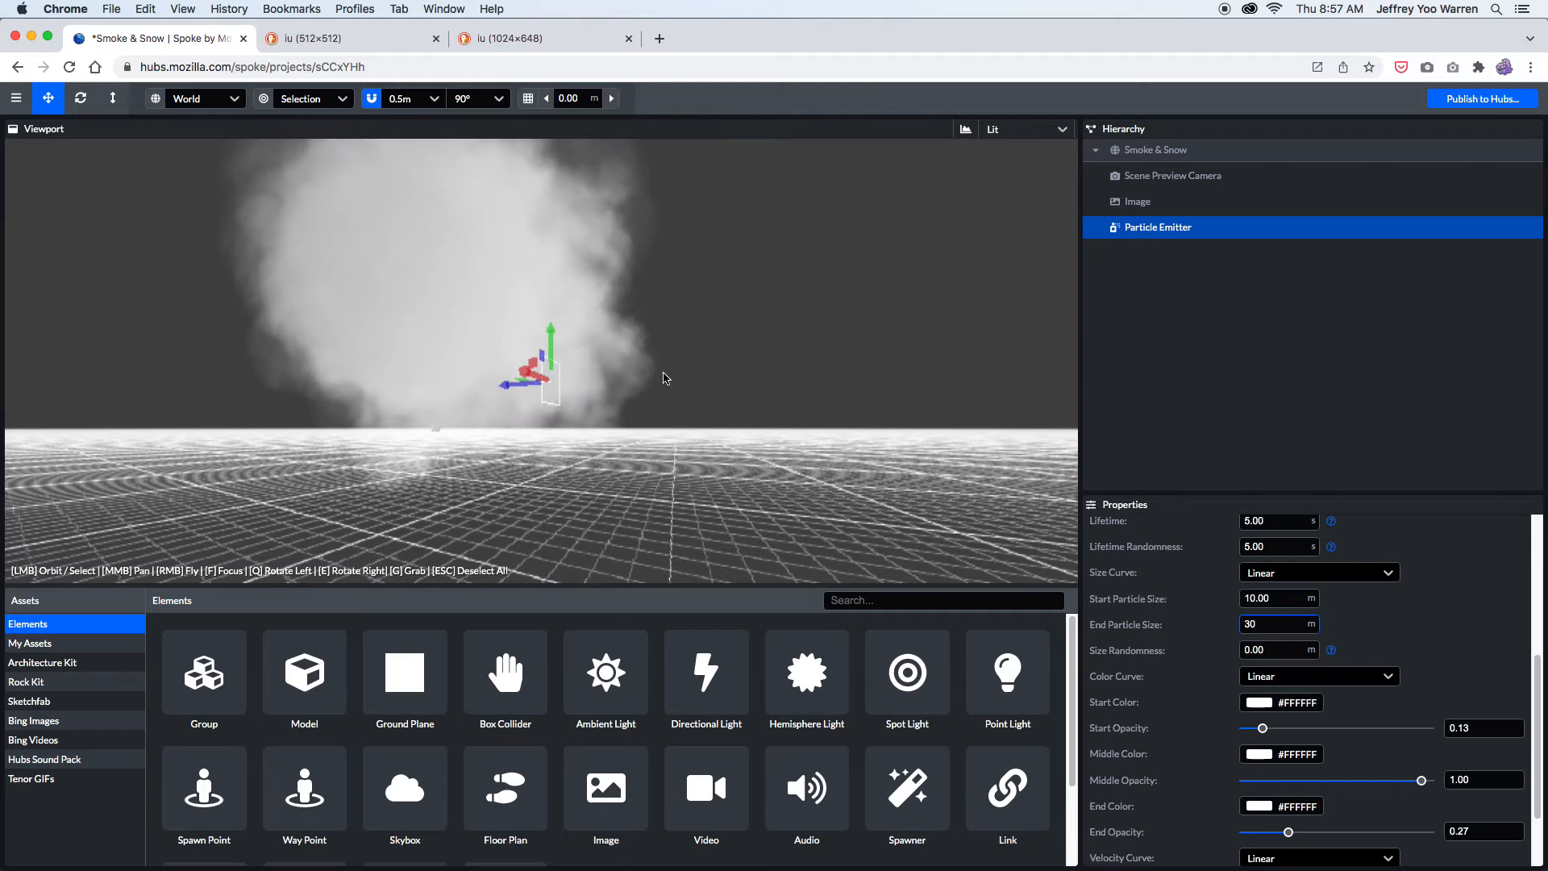
drag(616, 422, 316, 420)
Add a second particle emitter to the scene away from the smoke and raise it to a height of 8 m.
scroll(264, 783, down, 3)
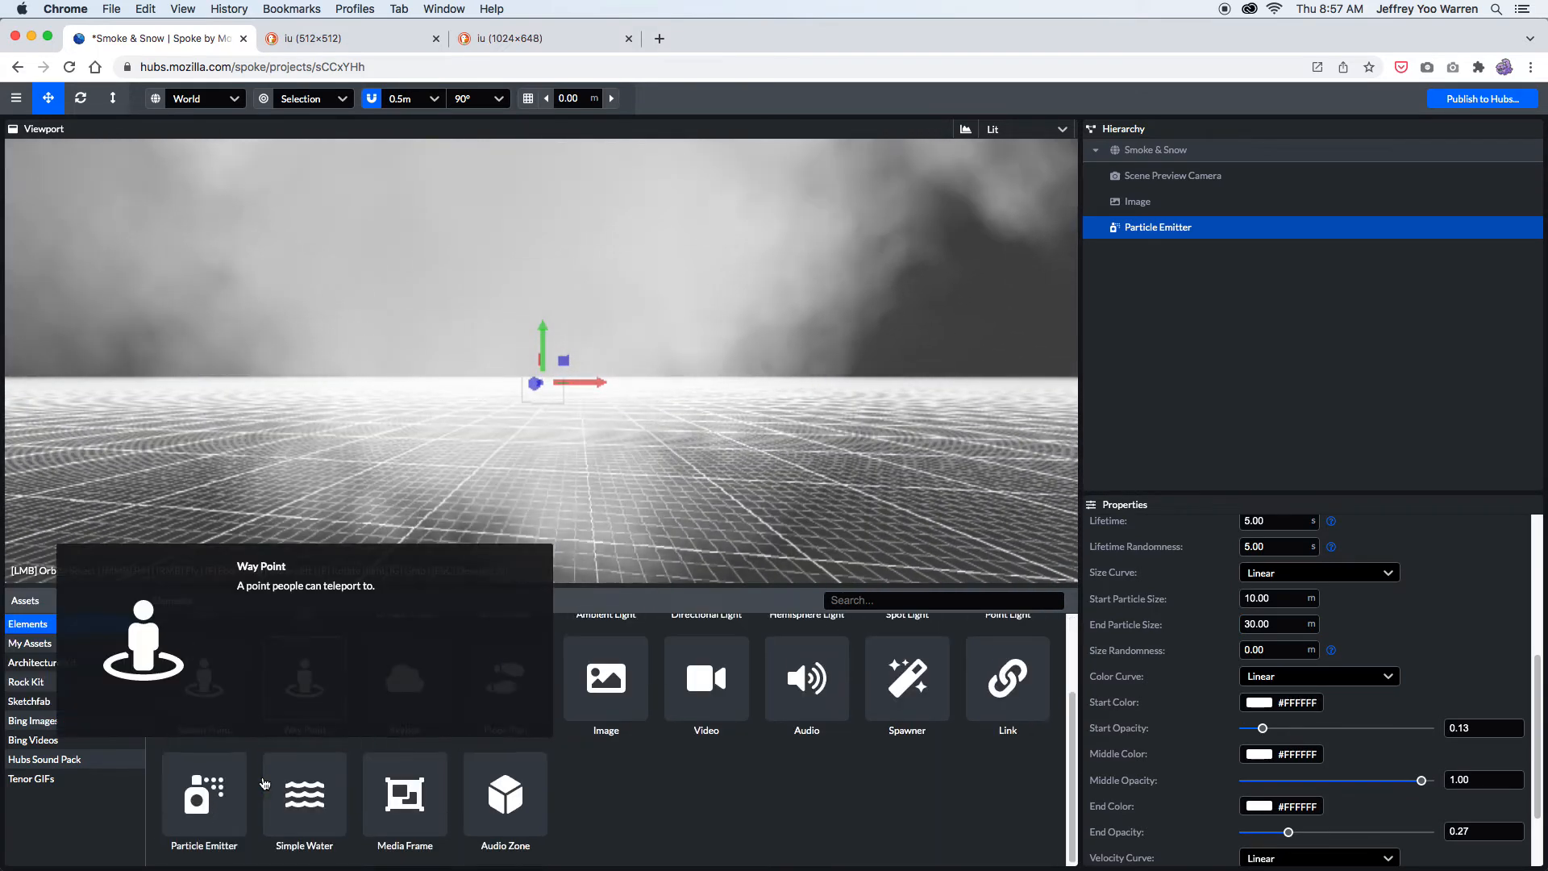
drag(206, 807, 66, 358)
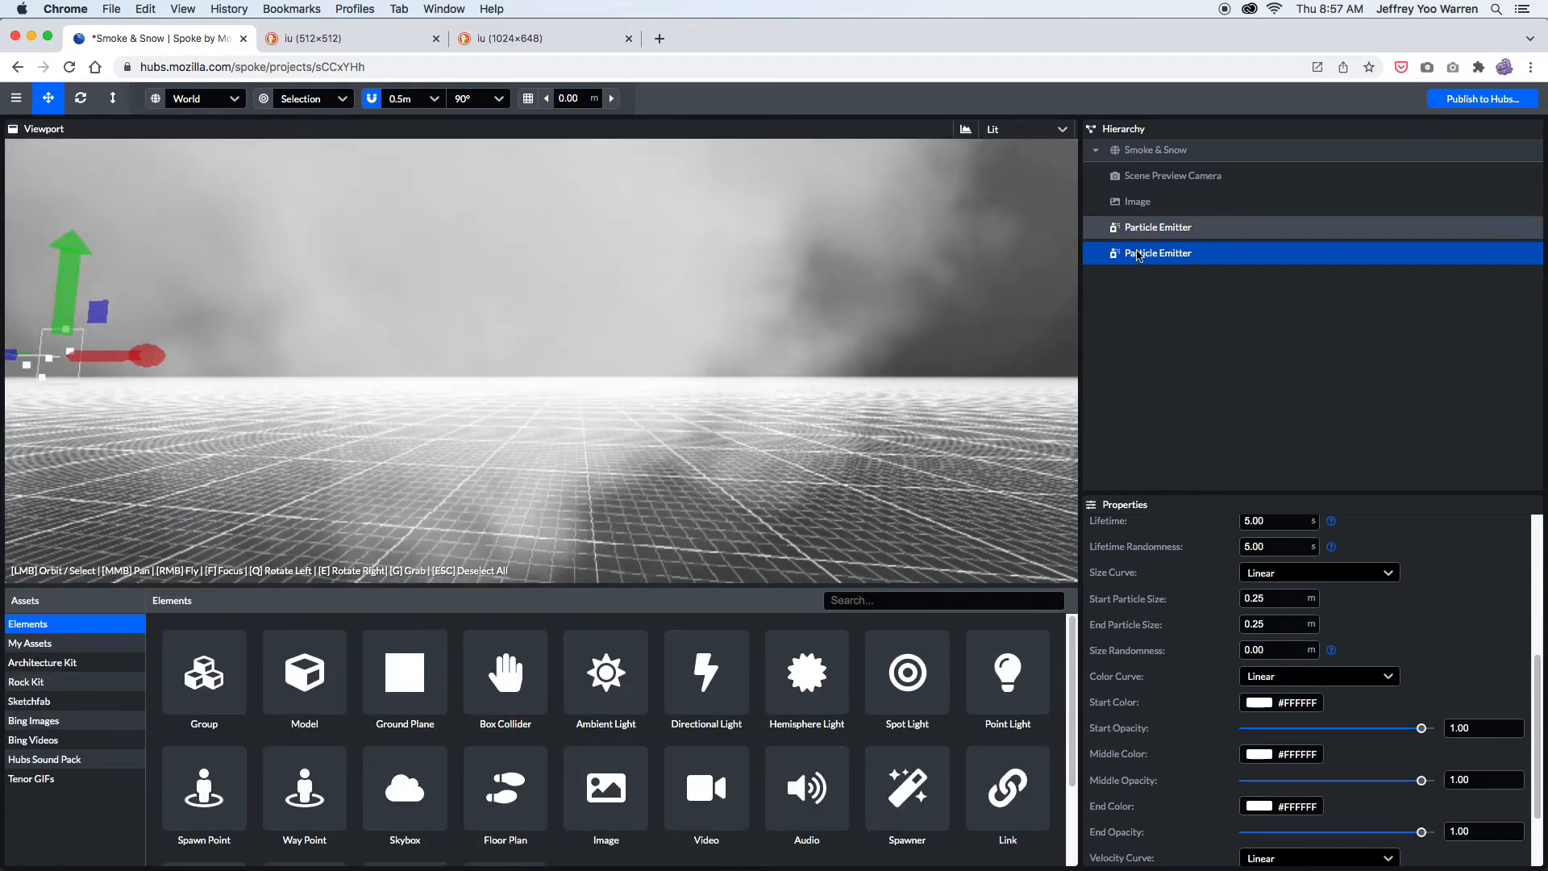
double_click(1137, 255)
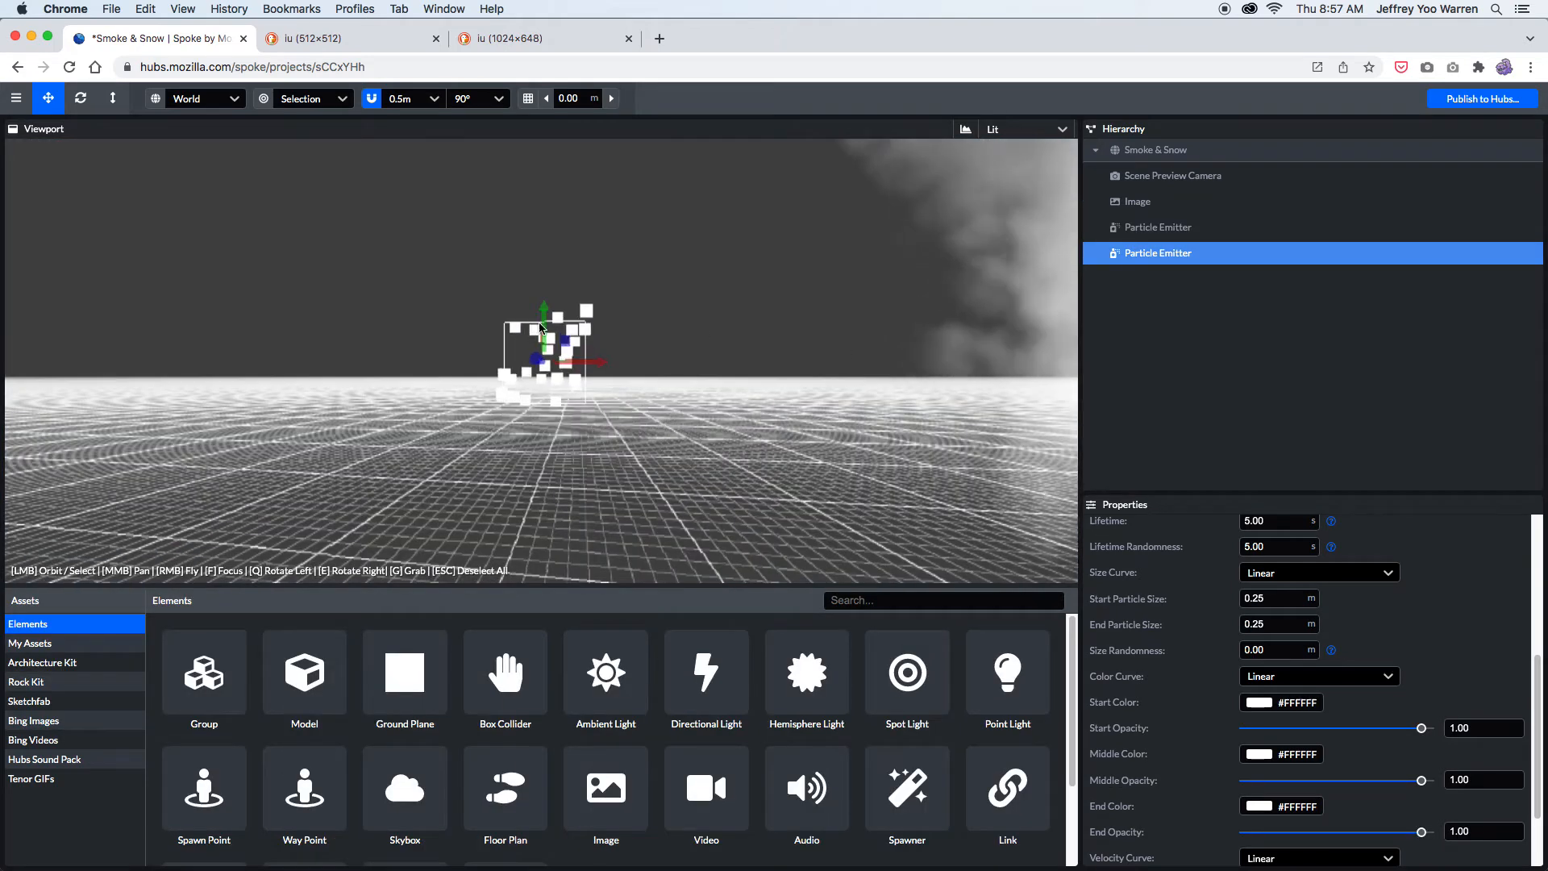
drag(541, 328, 368, 325)
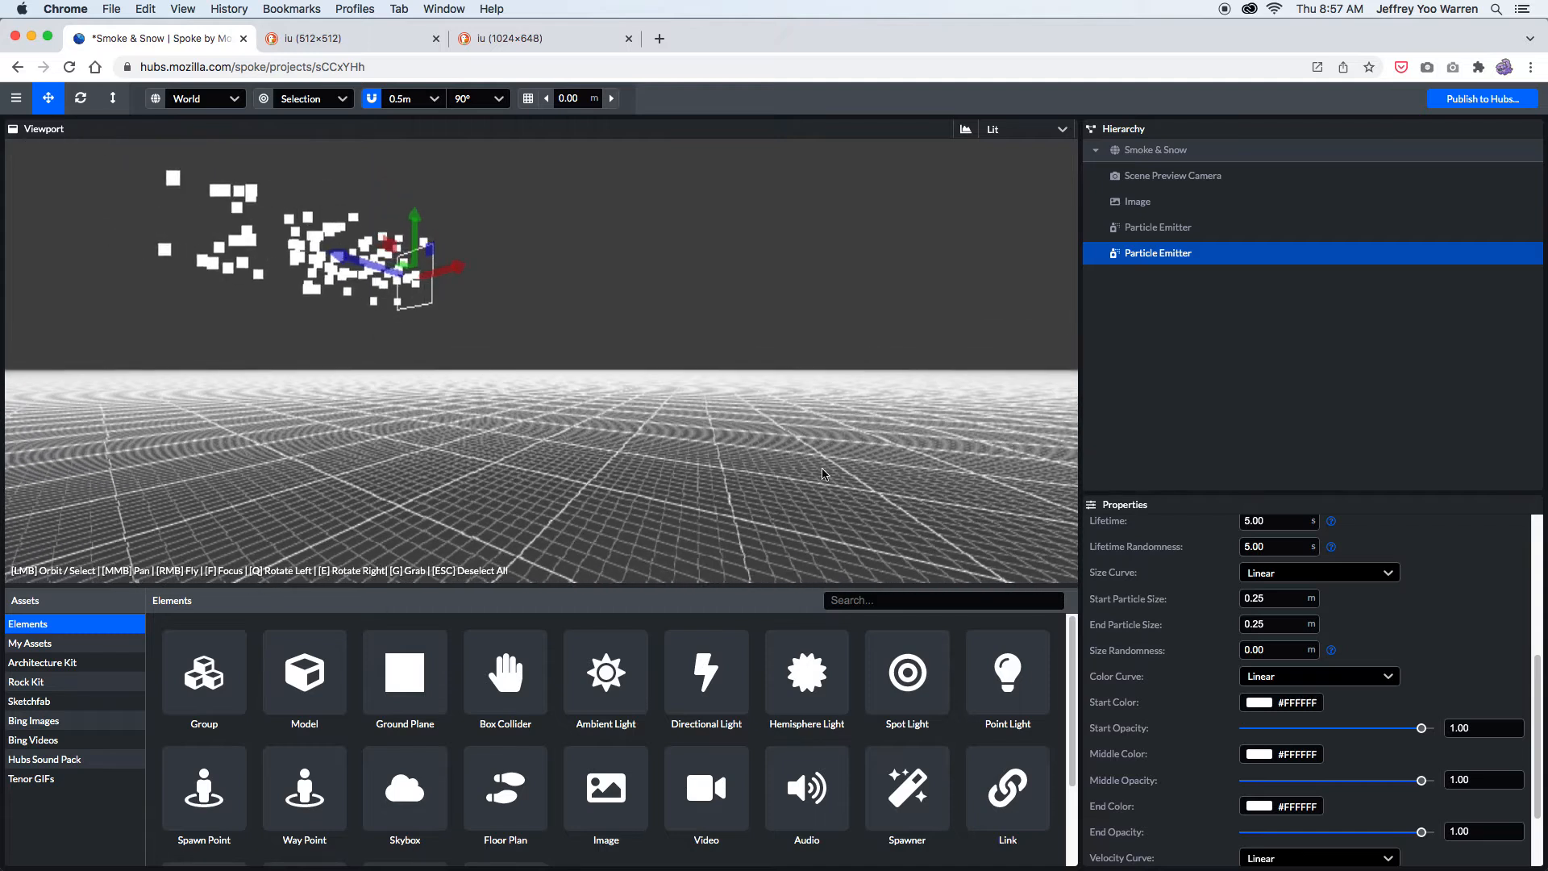
Rotate the new emitter 90° about X so that its particles travel downward.
scroll(1191, 680, down, 3)
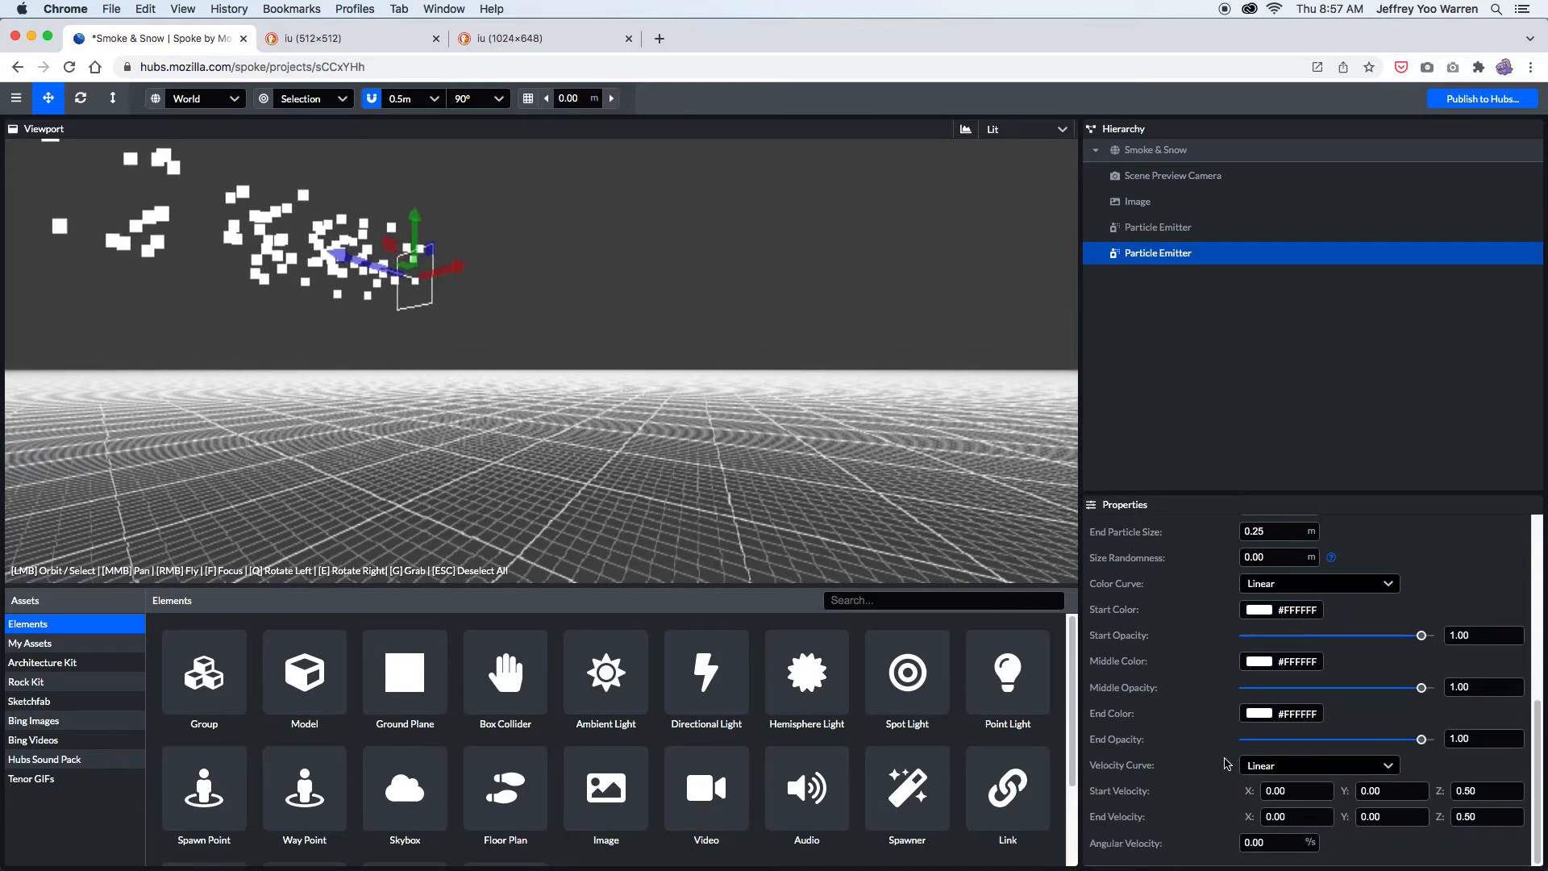
scroll(1235, 786, up, 10)
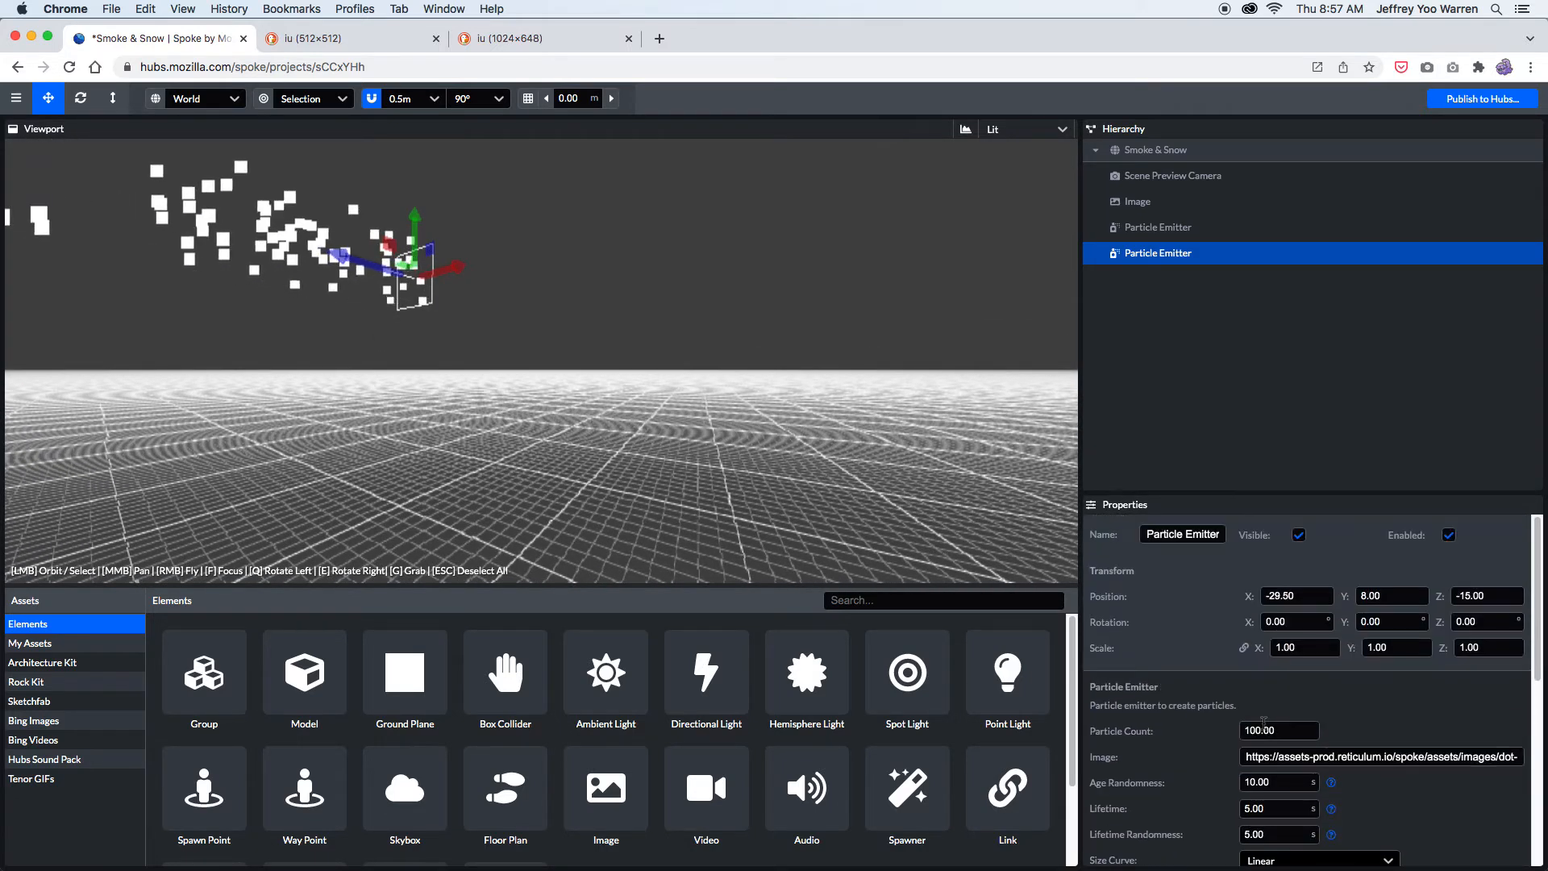
click(1389, 621)
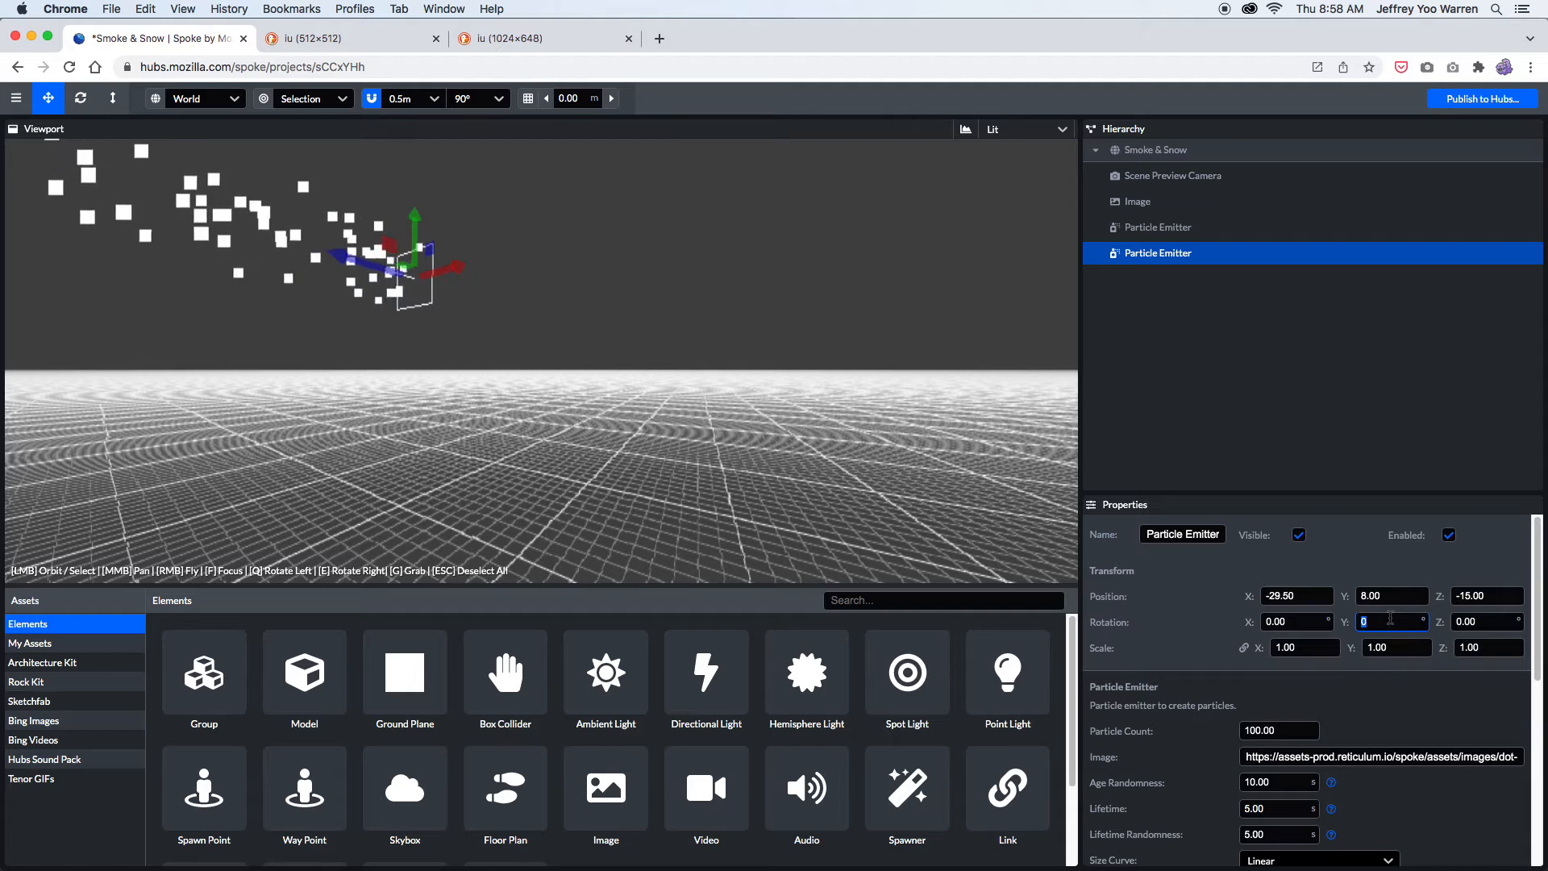
key(shift+Tab)
text(9)
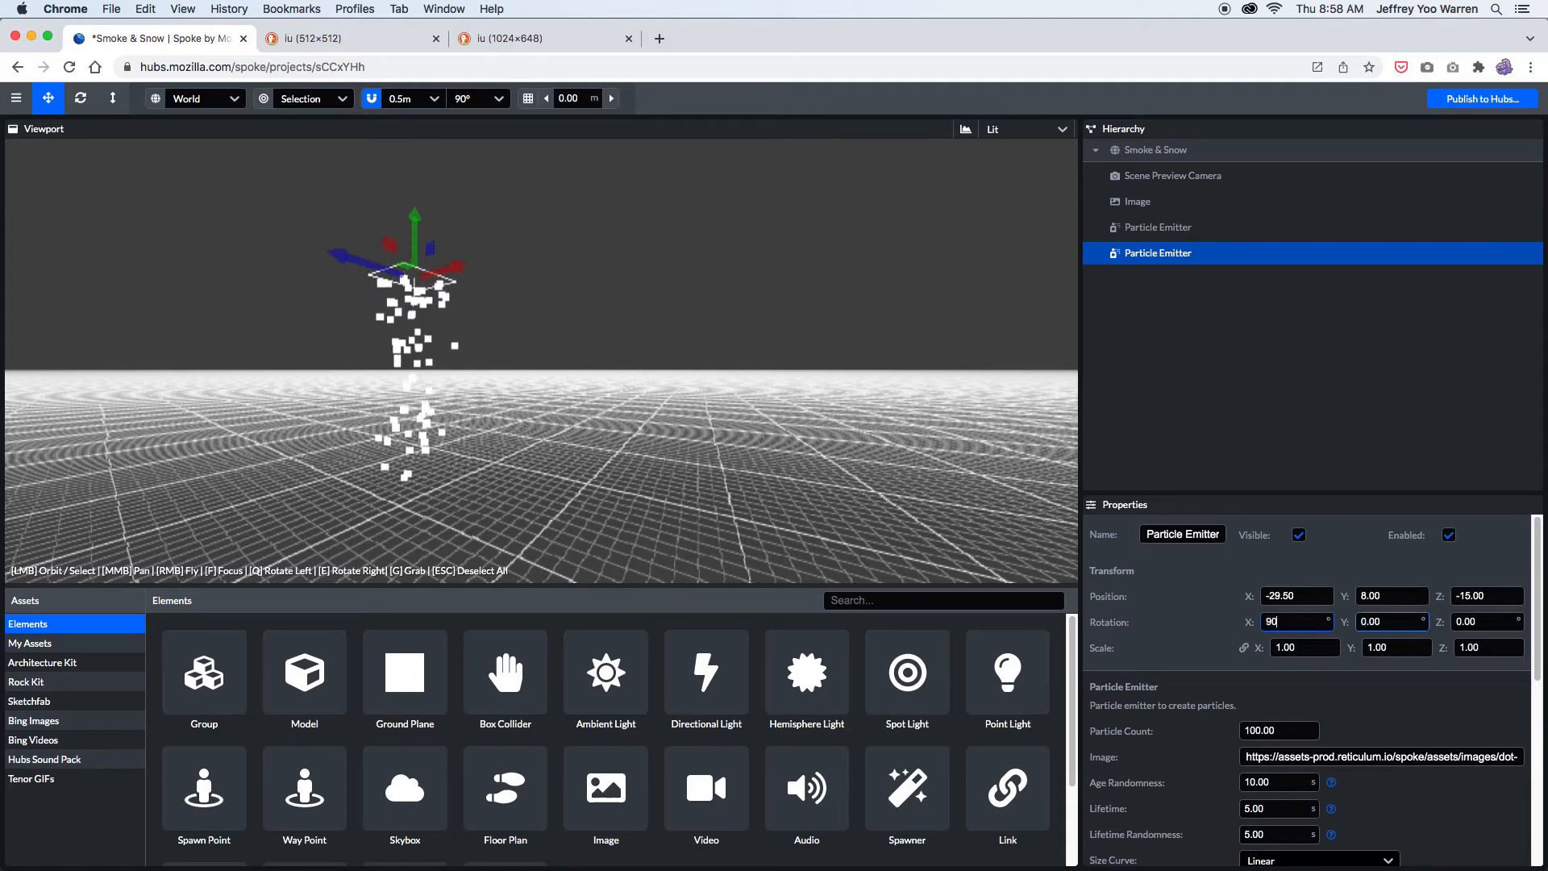
drag(335, 340, 345, 339)
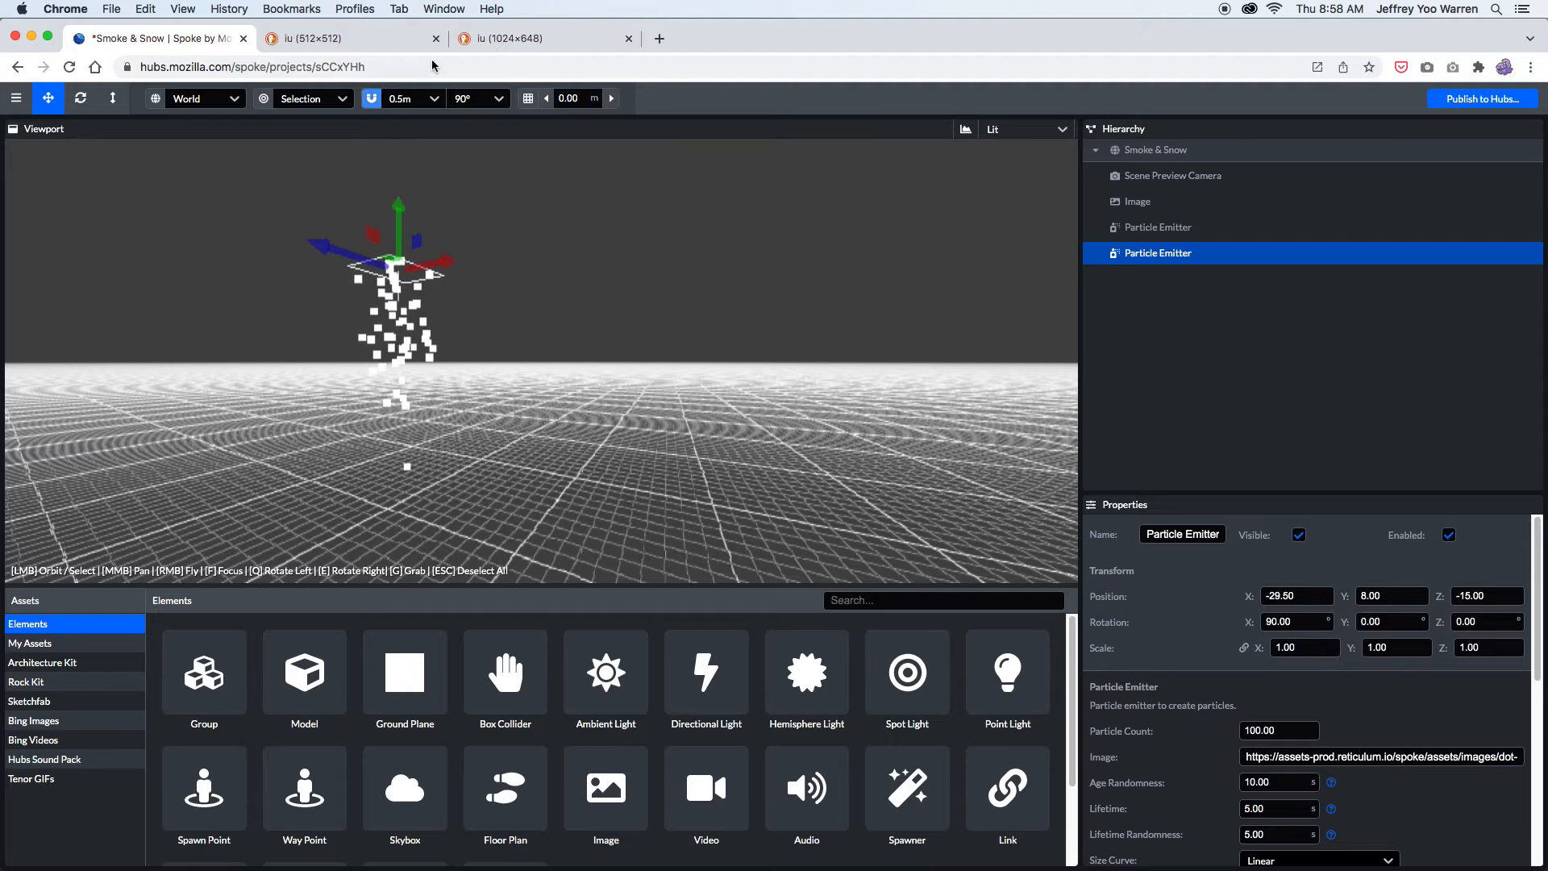
Copy the address of the snow.png picture from its browser tab and use it as the new emitter's image.
click(402, 49)
click(413, 67)
click(487, 169)
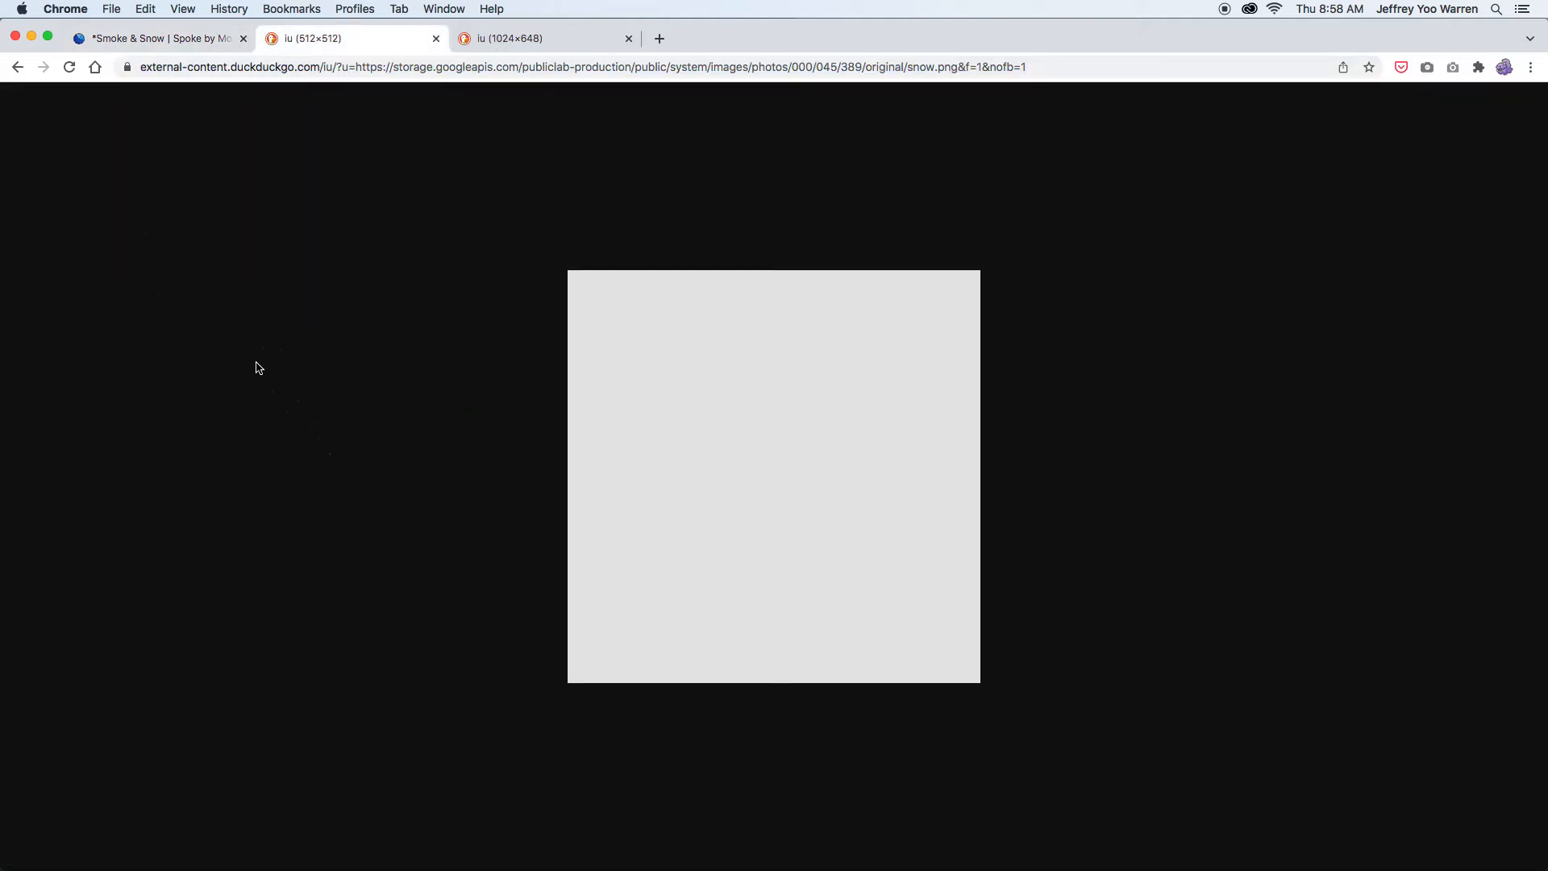
click(208, 42)
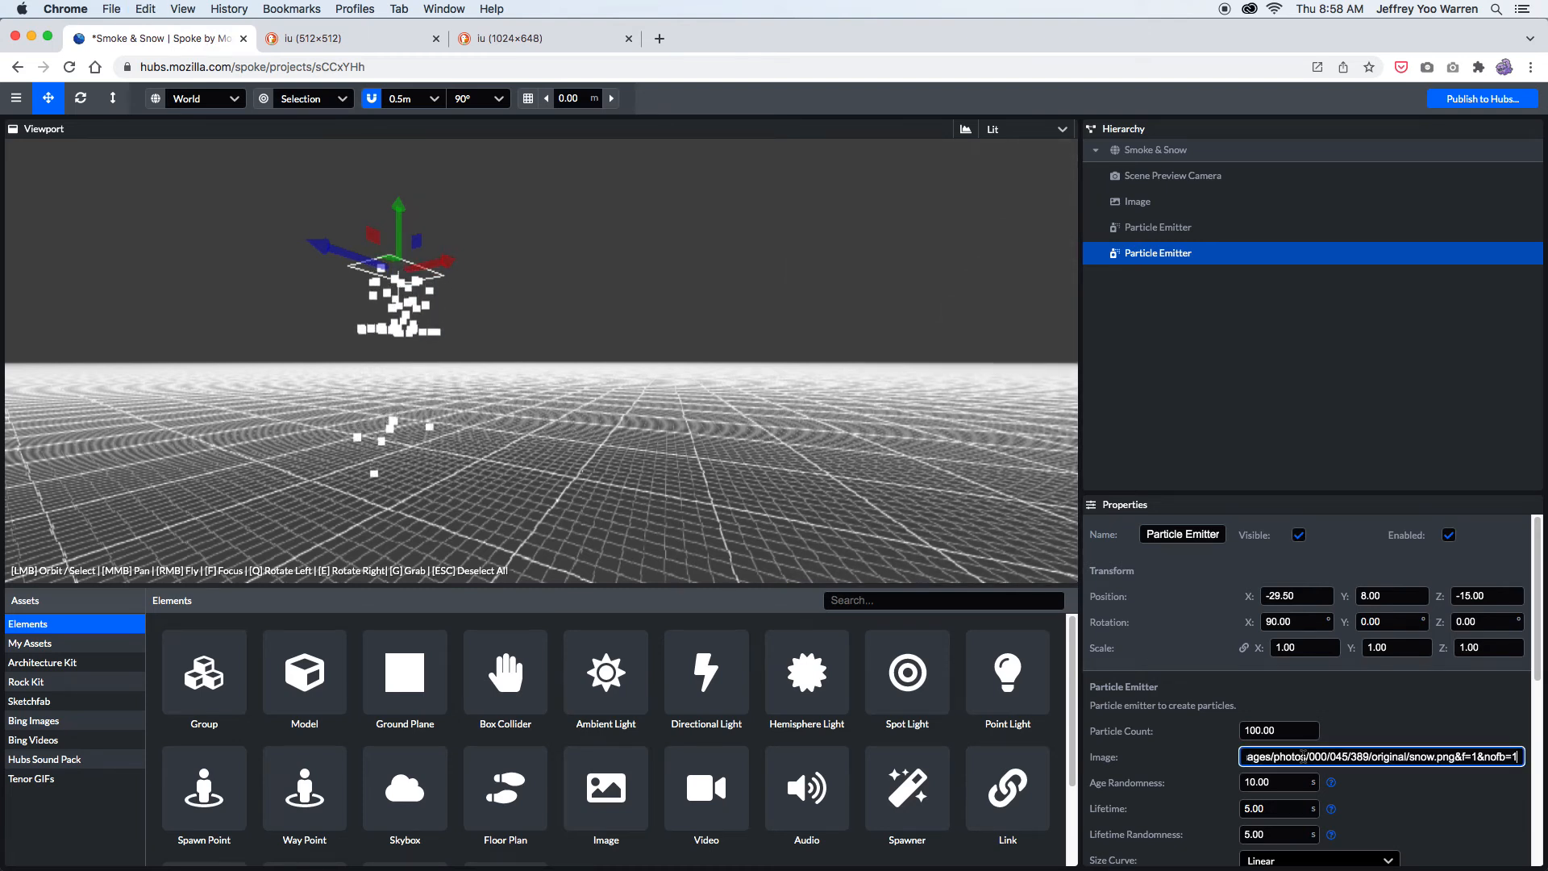
Set the new emitter's start particle size to 10 m and its end particle size to 15 m.
drag(532, 352, 629, 339)
scroll(349, 278, up, 4)
drag(351, 296, 366, 293)
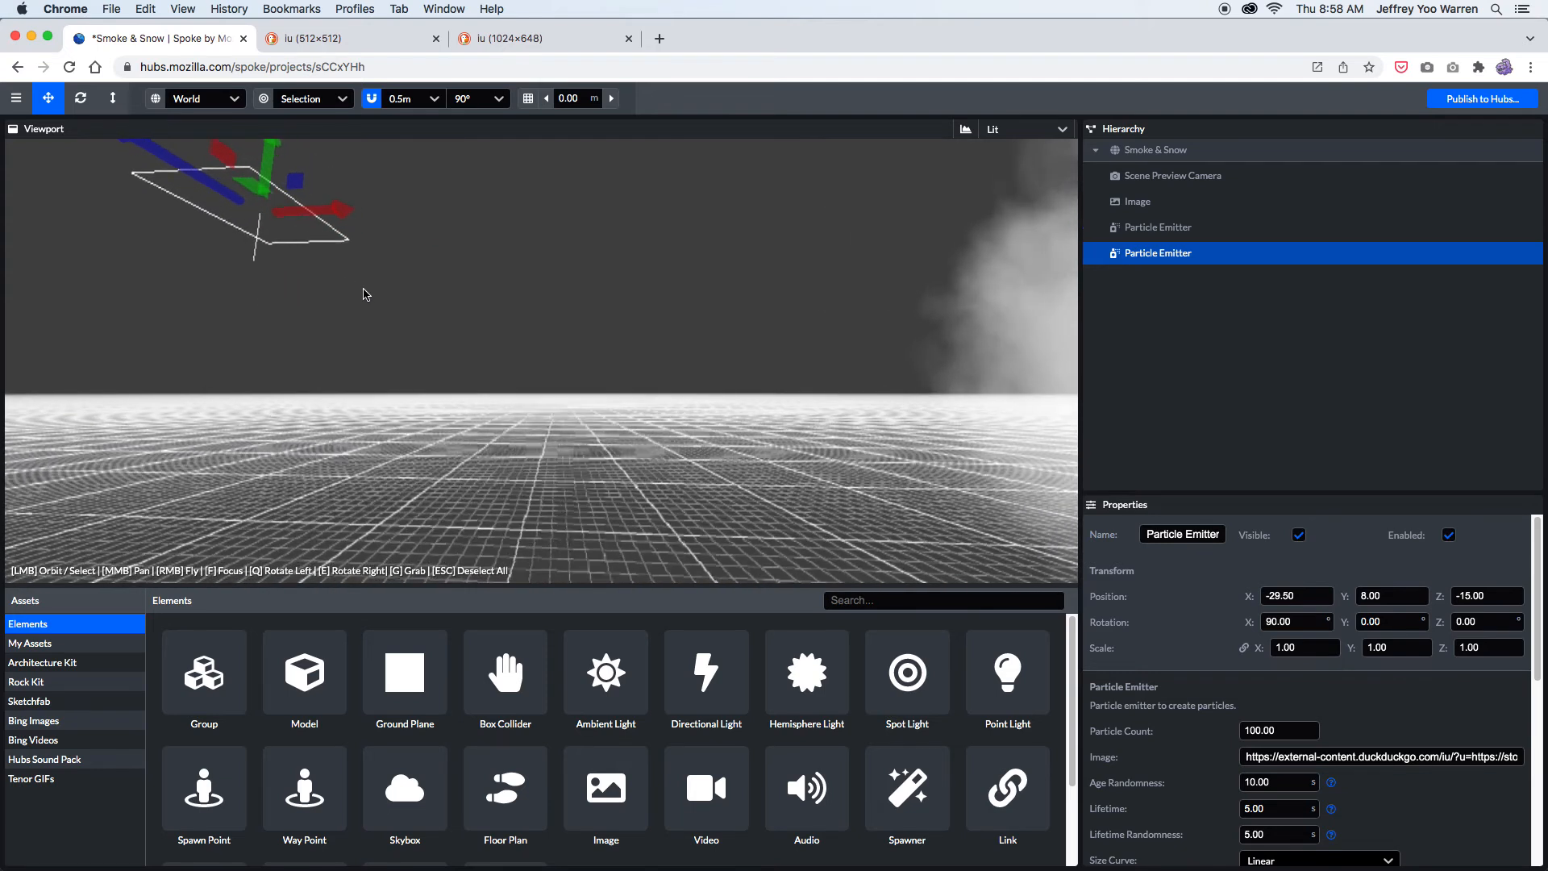
scroll(1196, 780, down, 1)
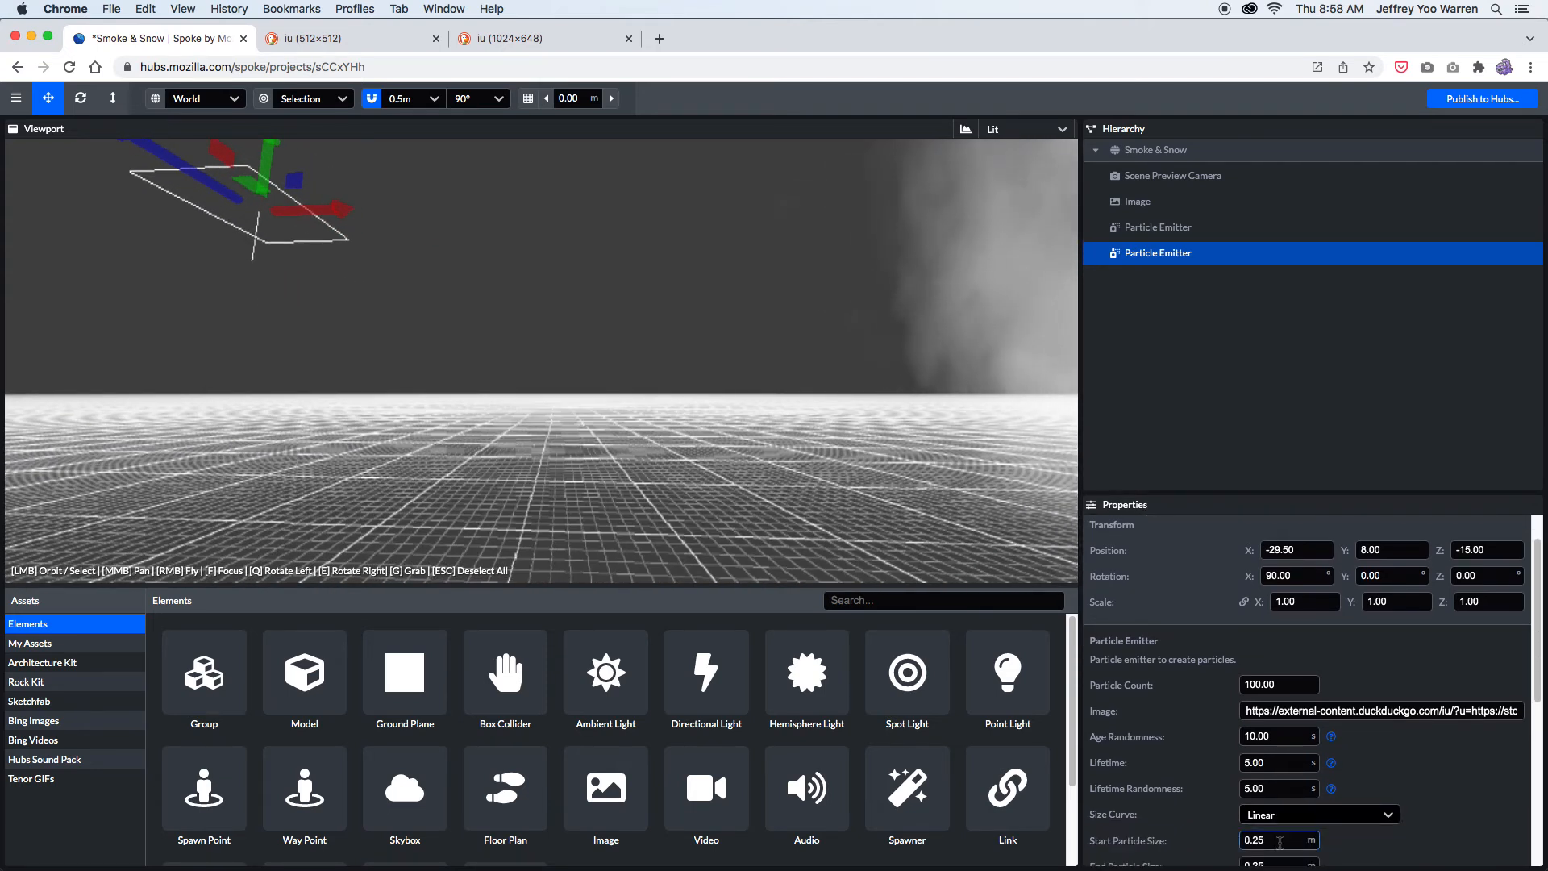
text(0)
key(Tab)
key(Tab)
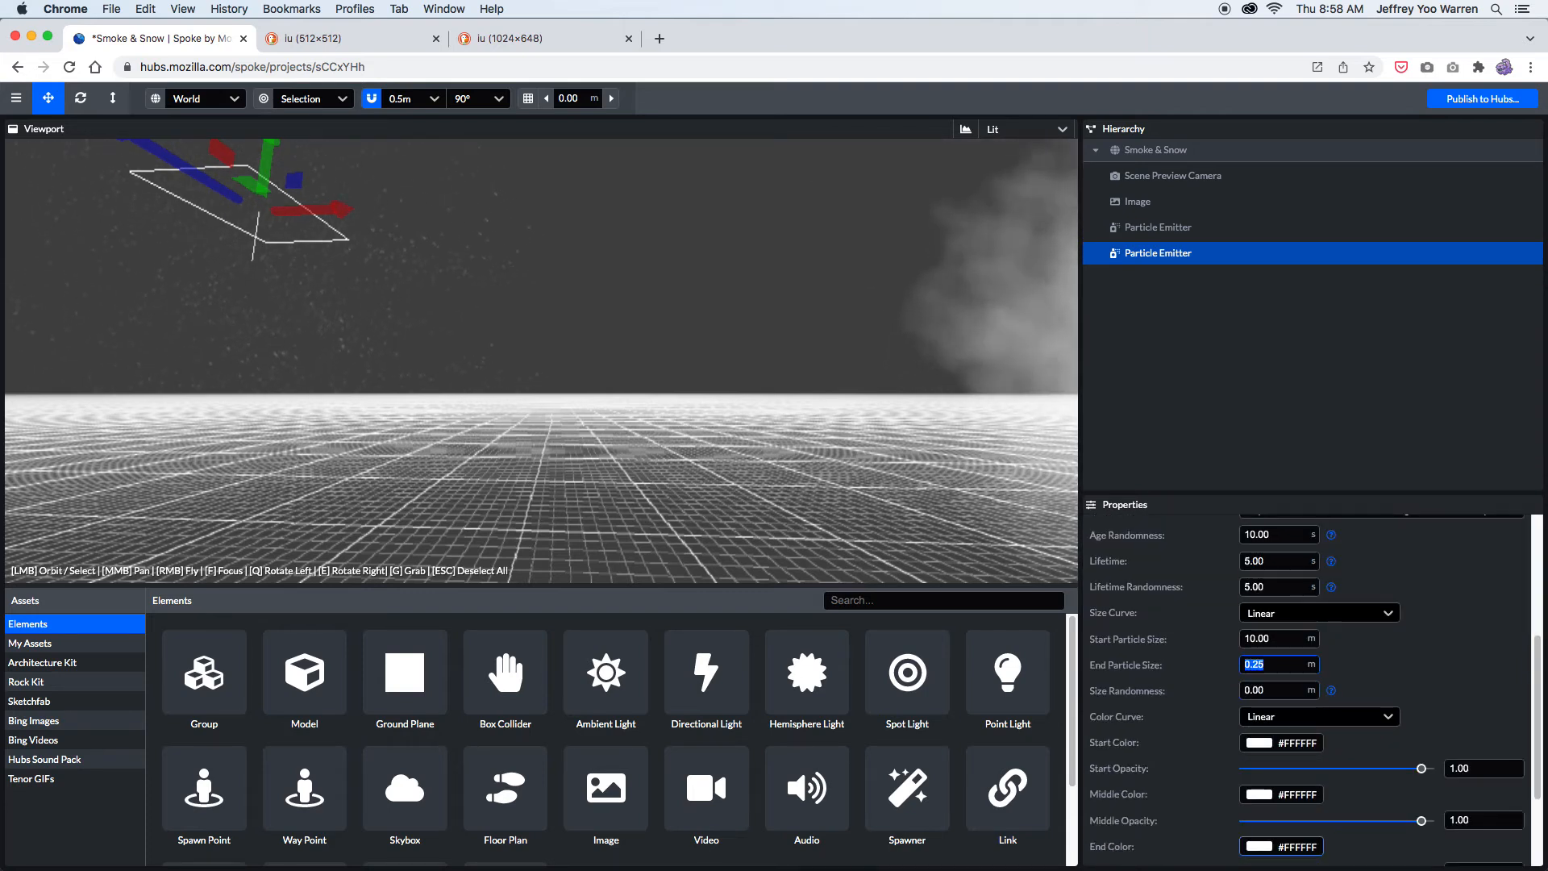
click(340, 315)
Rename the second particle emitter to Snow and raise it higher above the ground.
click(1162, 257)
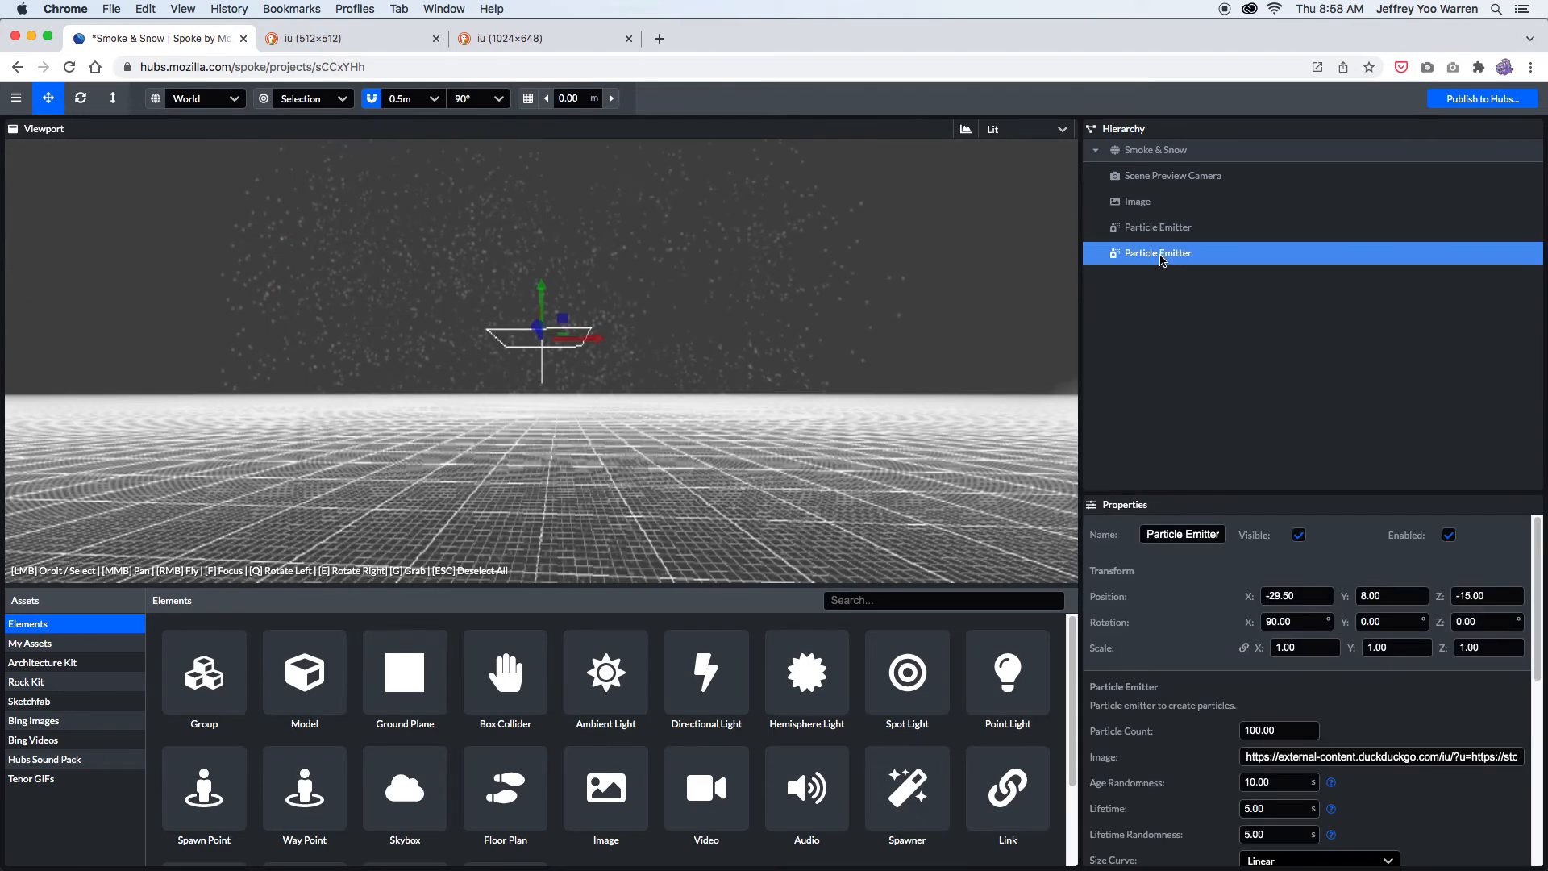
right_click(1161, 257)
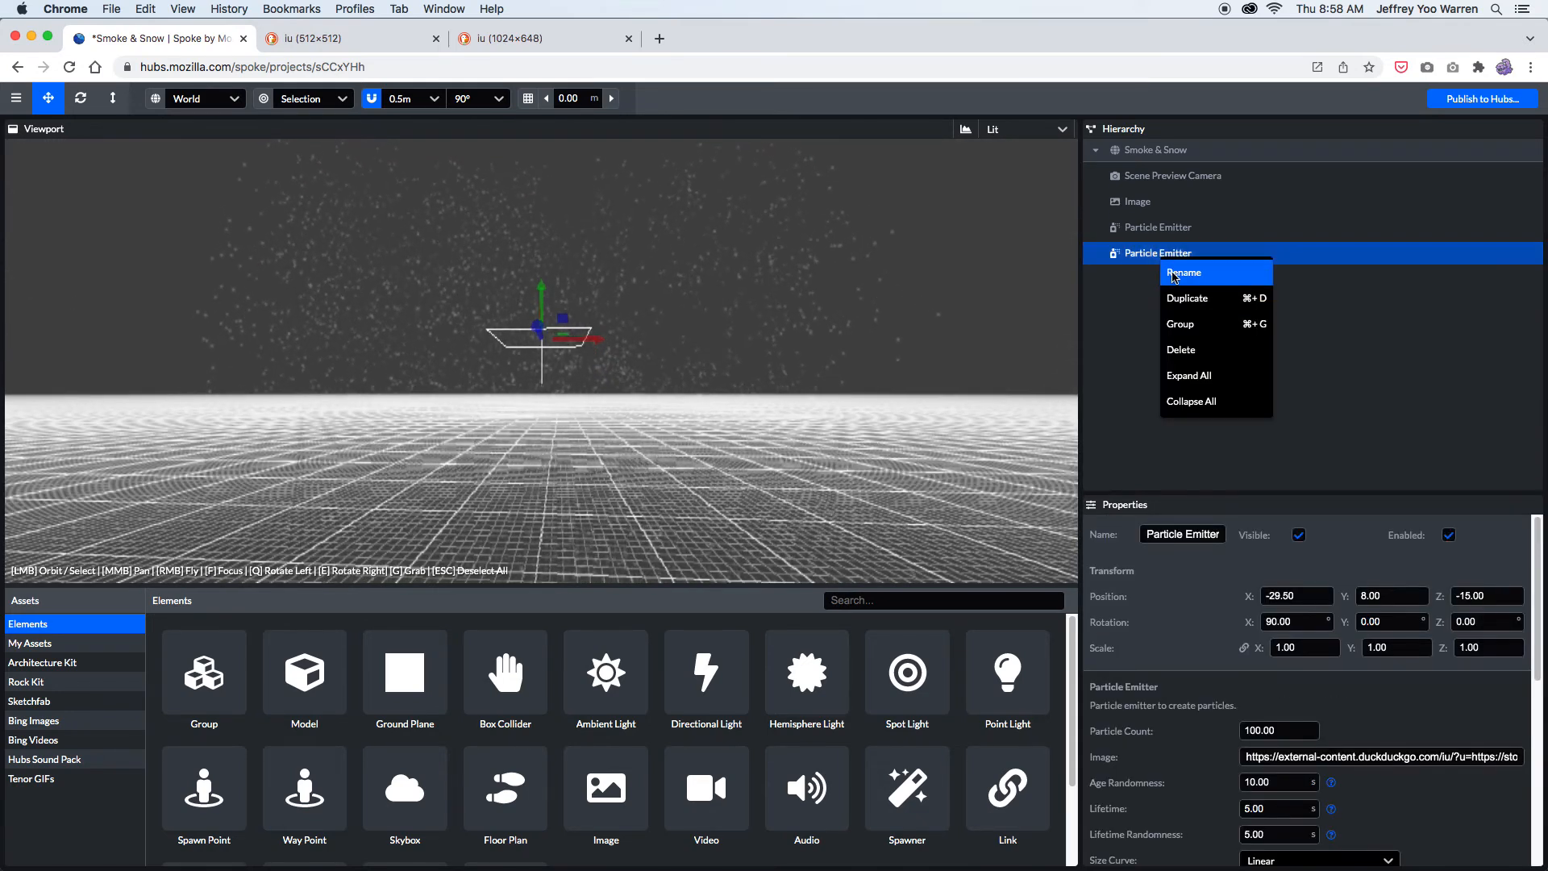
click(1184, 272)
text(SnoSnow)
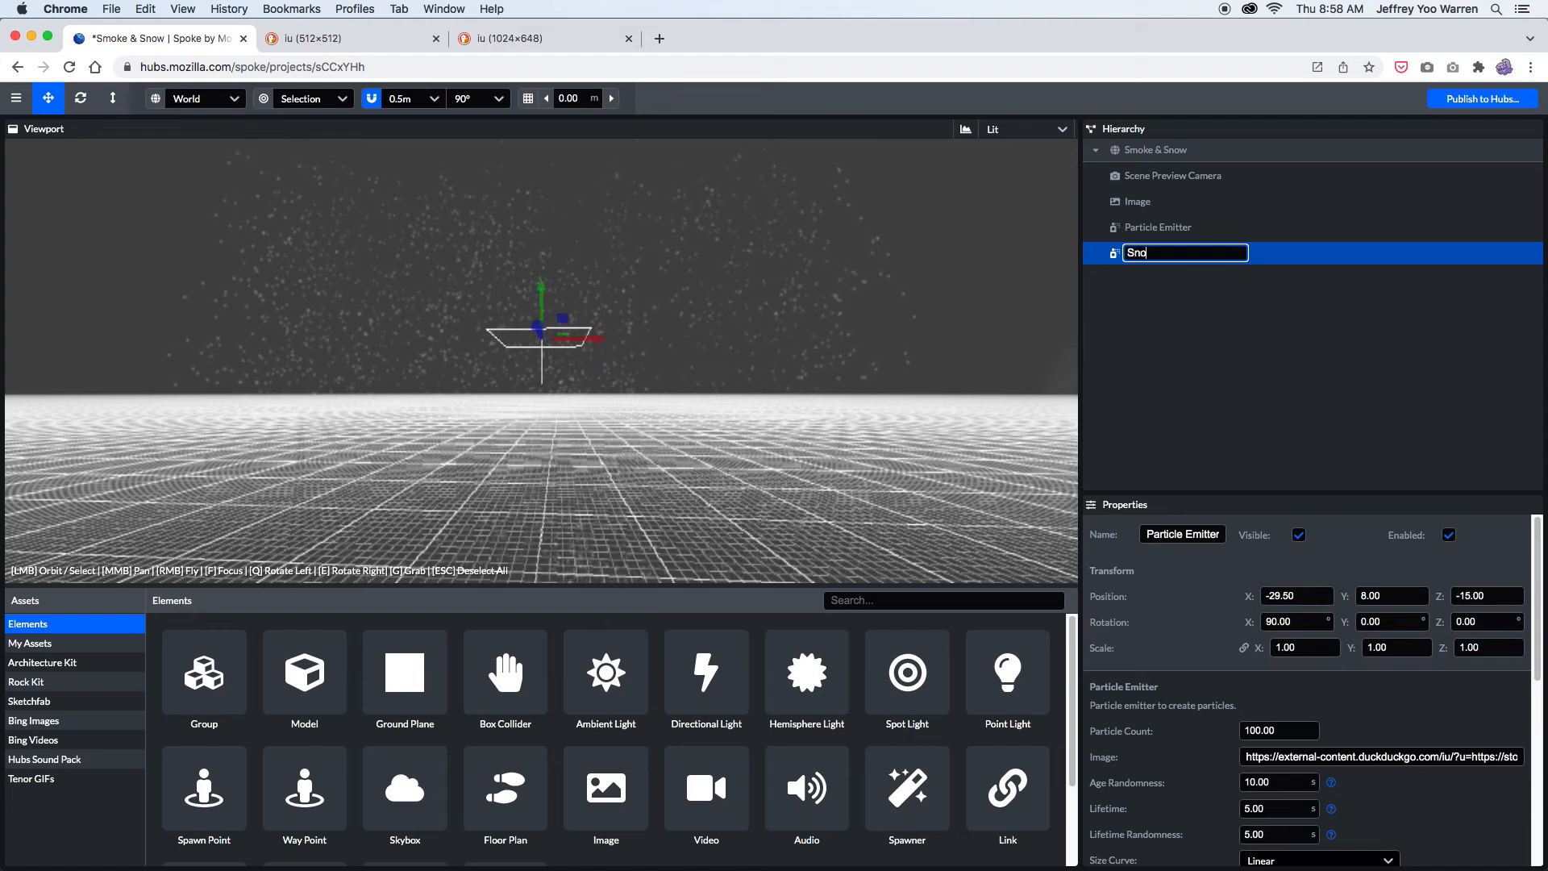
key(Return)
drag(917, 366, 830, 353)
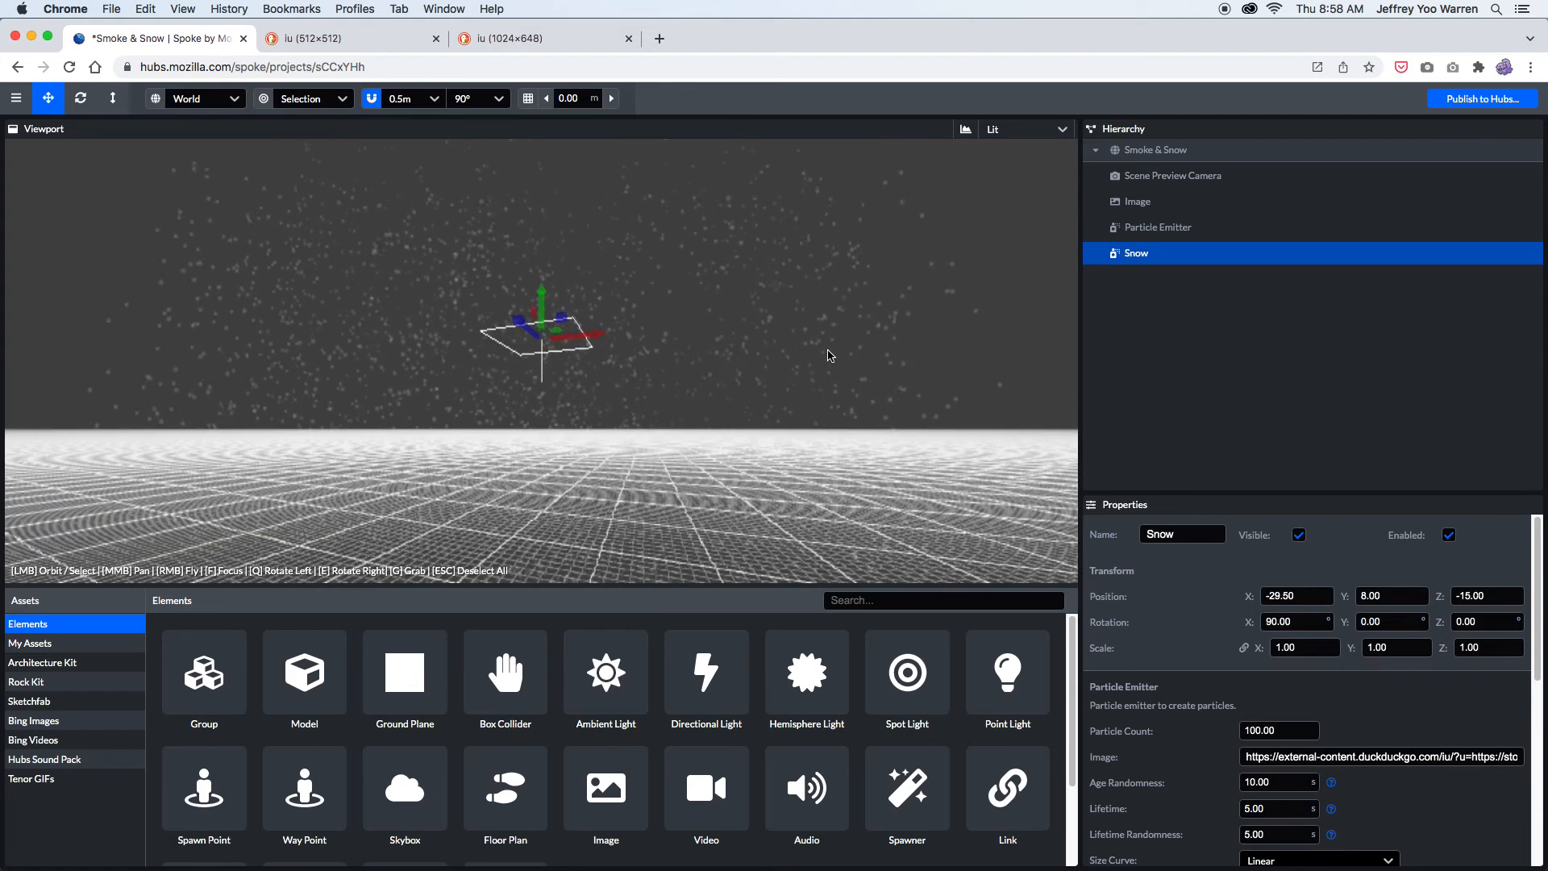
drag(544, 299, 542, 170)
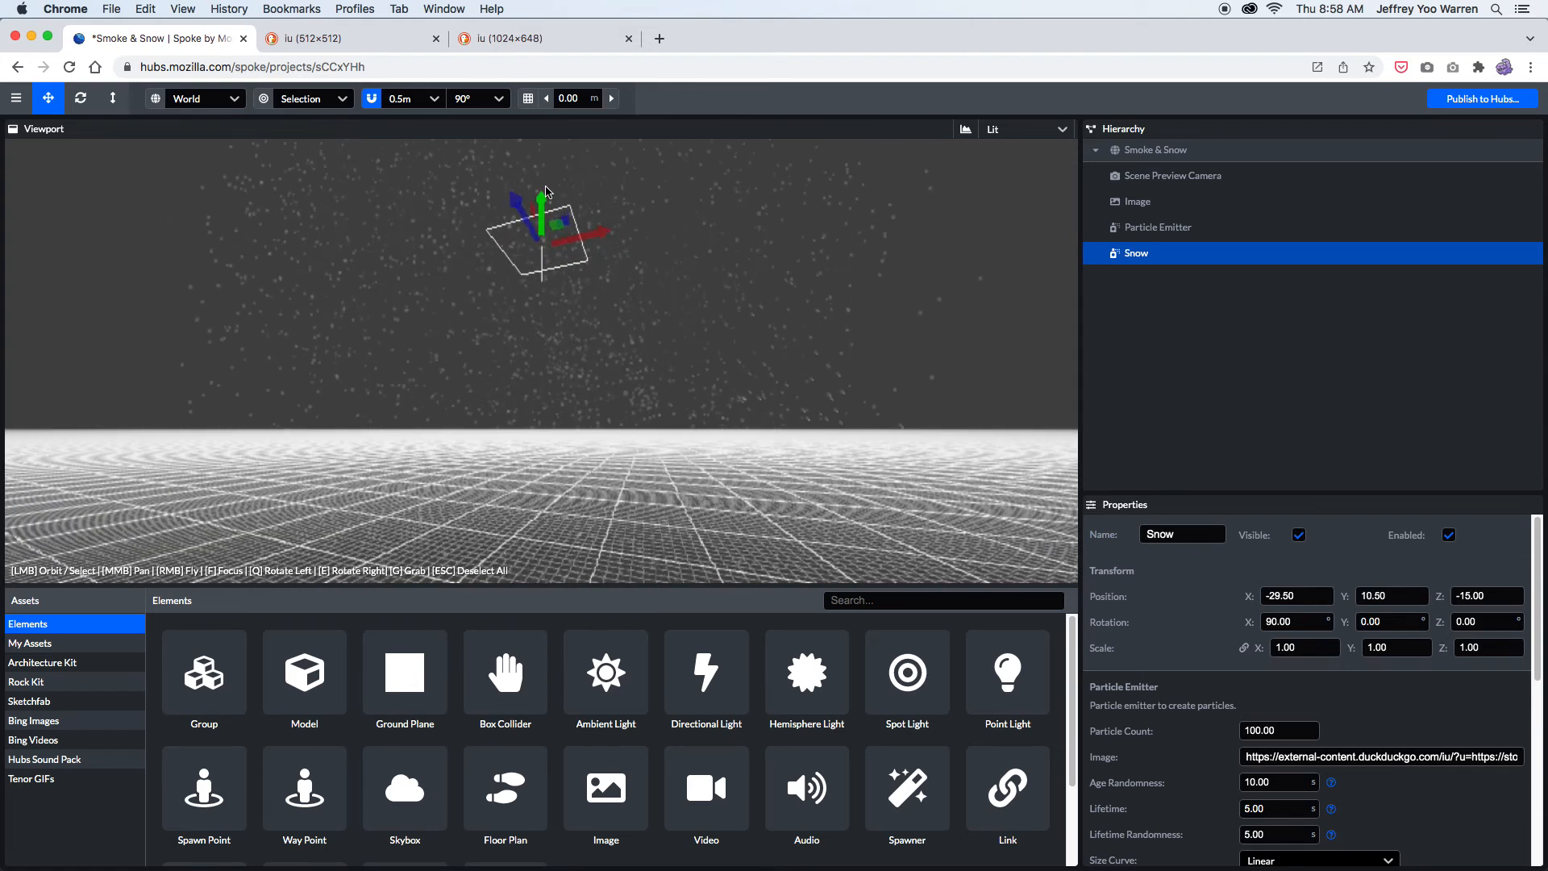
Set the Snow emitter's angular velocity to 5 and lower its end opacity to 0.12.
scroll(1269, 791, down, 1)
scroll(1268, 791, down, 8)
click(1249, 843)
text(50)
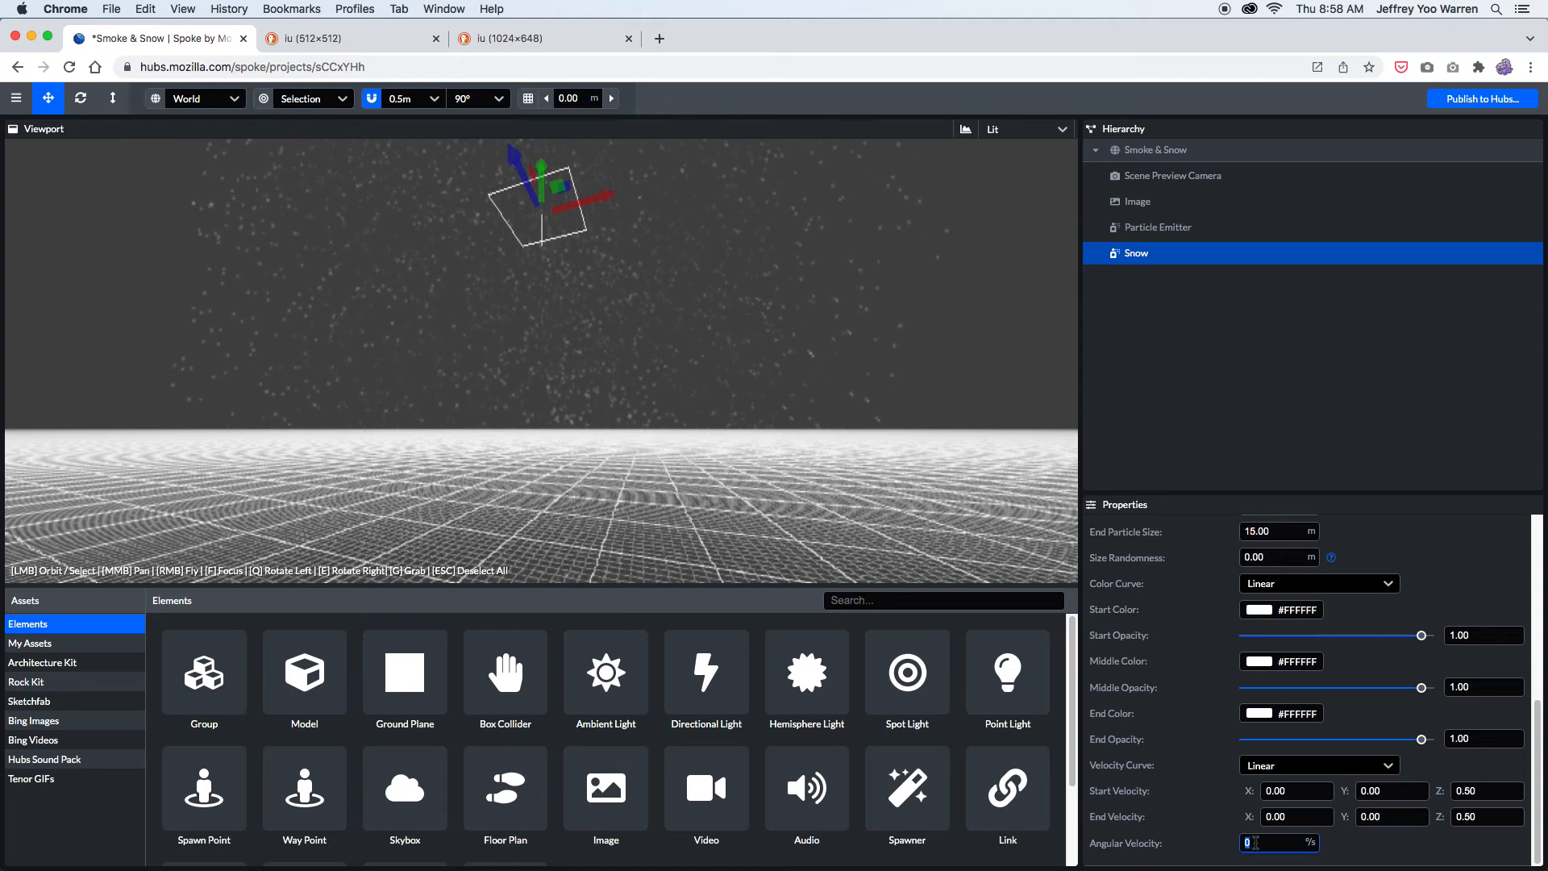
key(super+l)
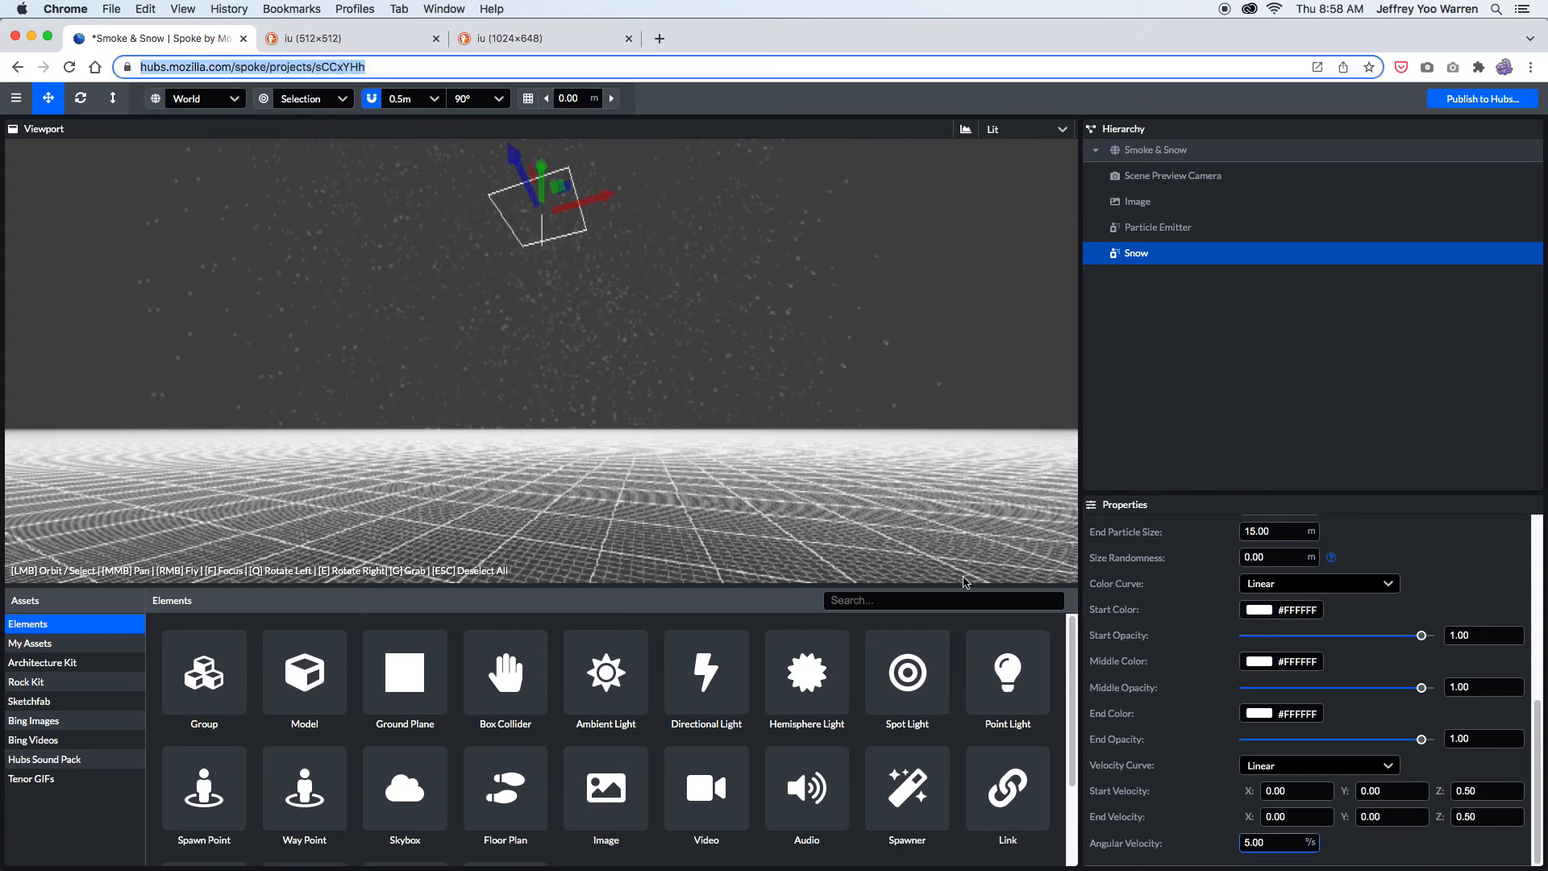
drag(1421, 744, 1262, 747)
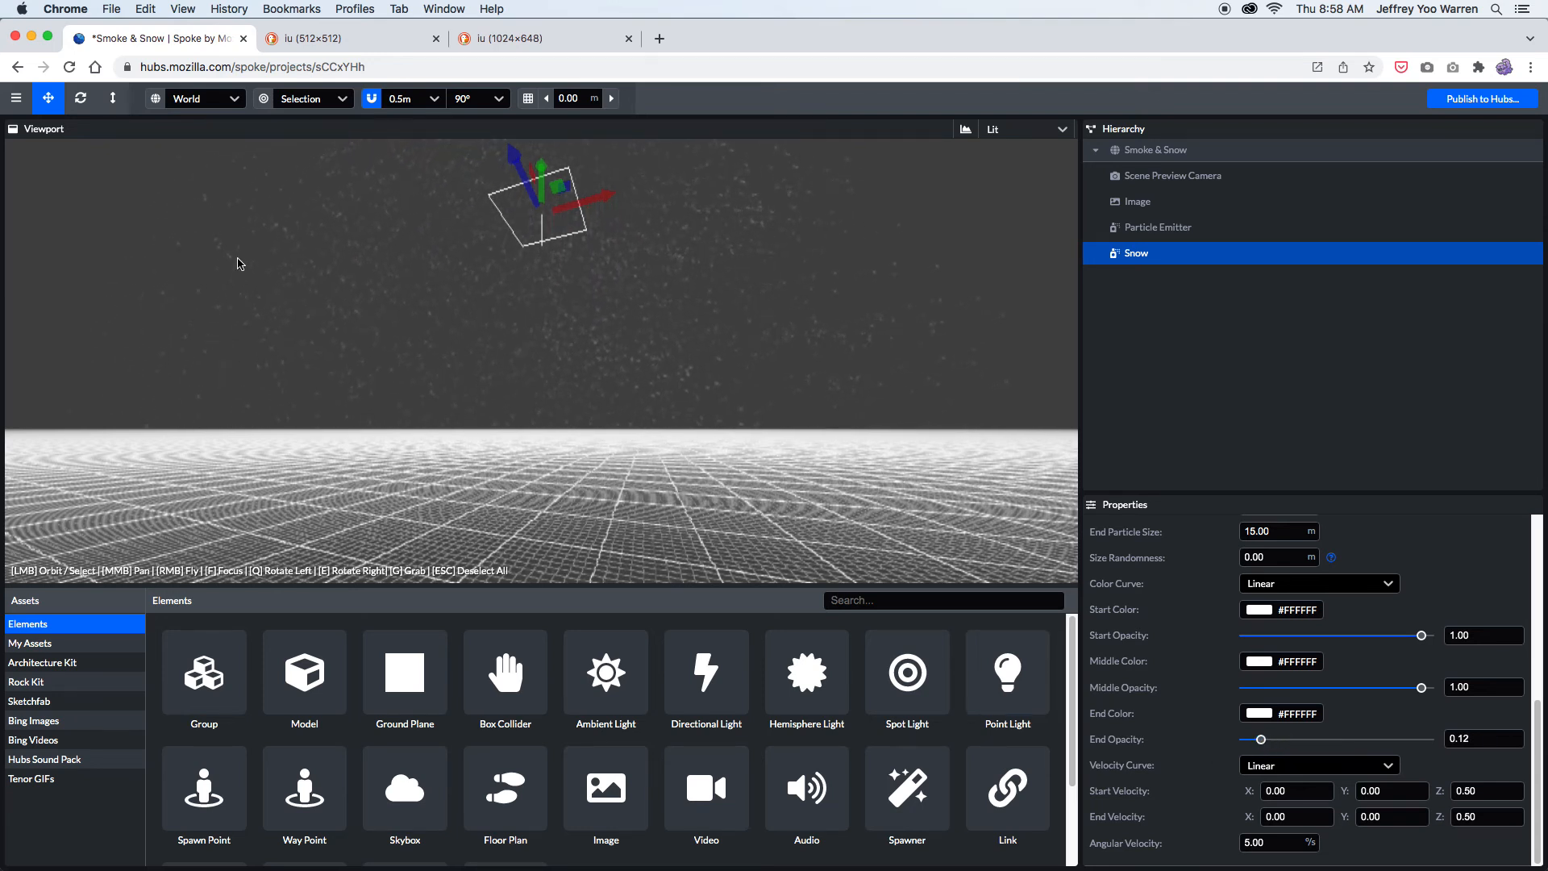
drag(872, 385, 808, 372)
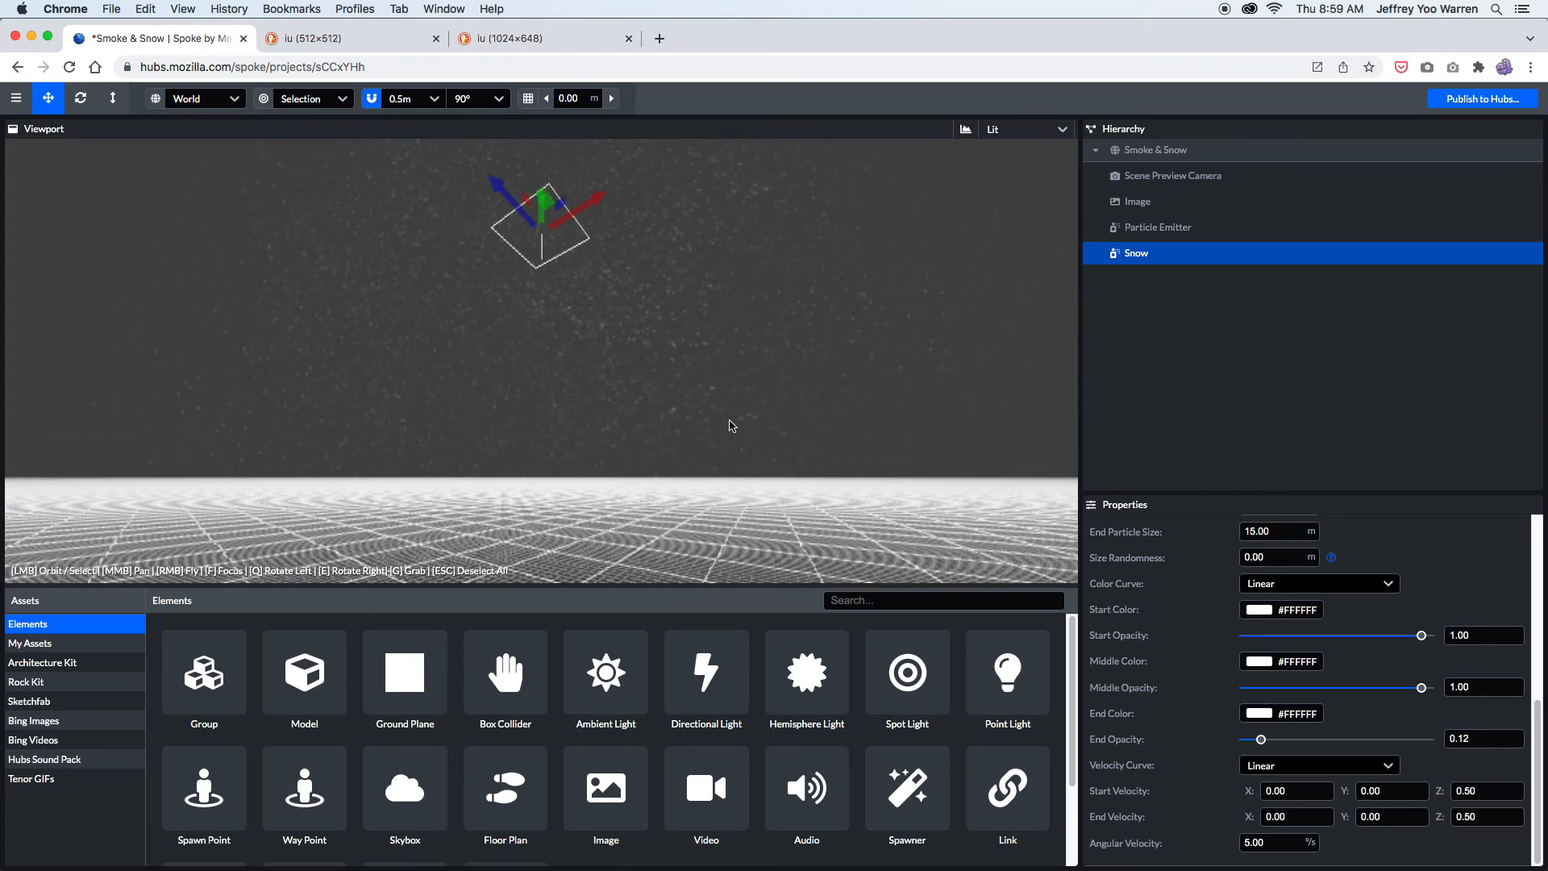
Set the Snow emitter's angular velocity to 3 and its Z end velocity to 1.
click(1265, 842)
key(Tab)
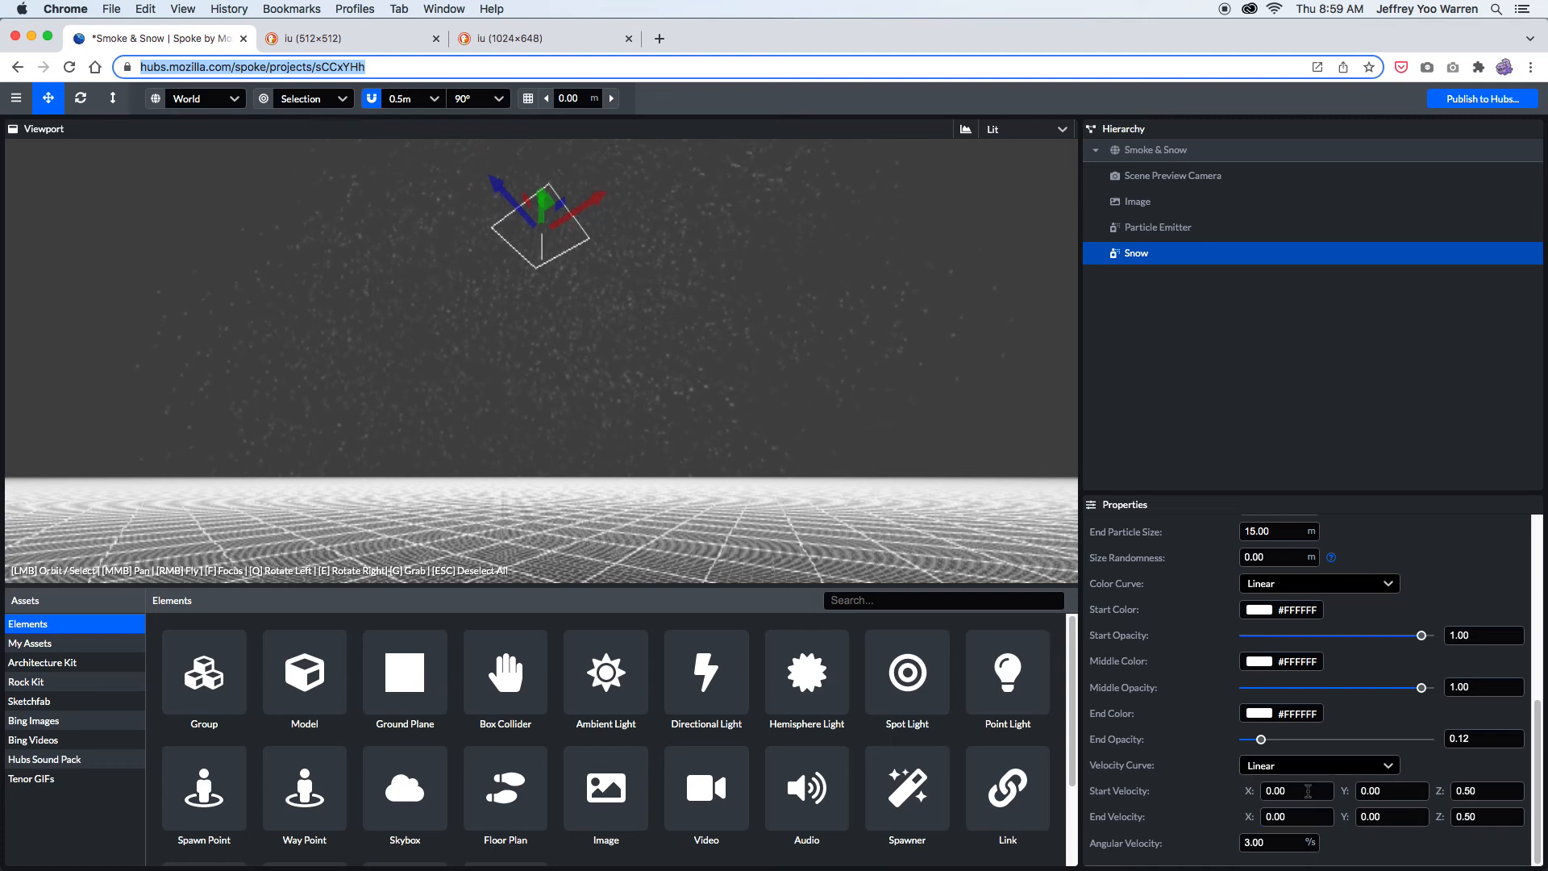
click(1496, 817)
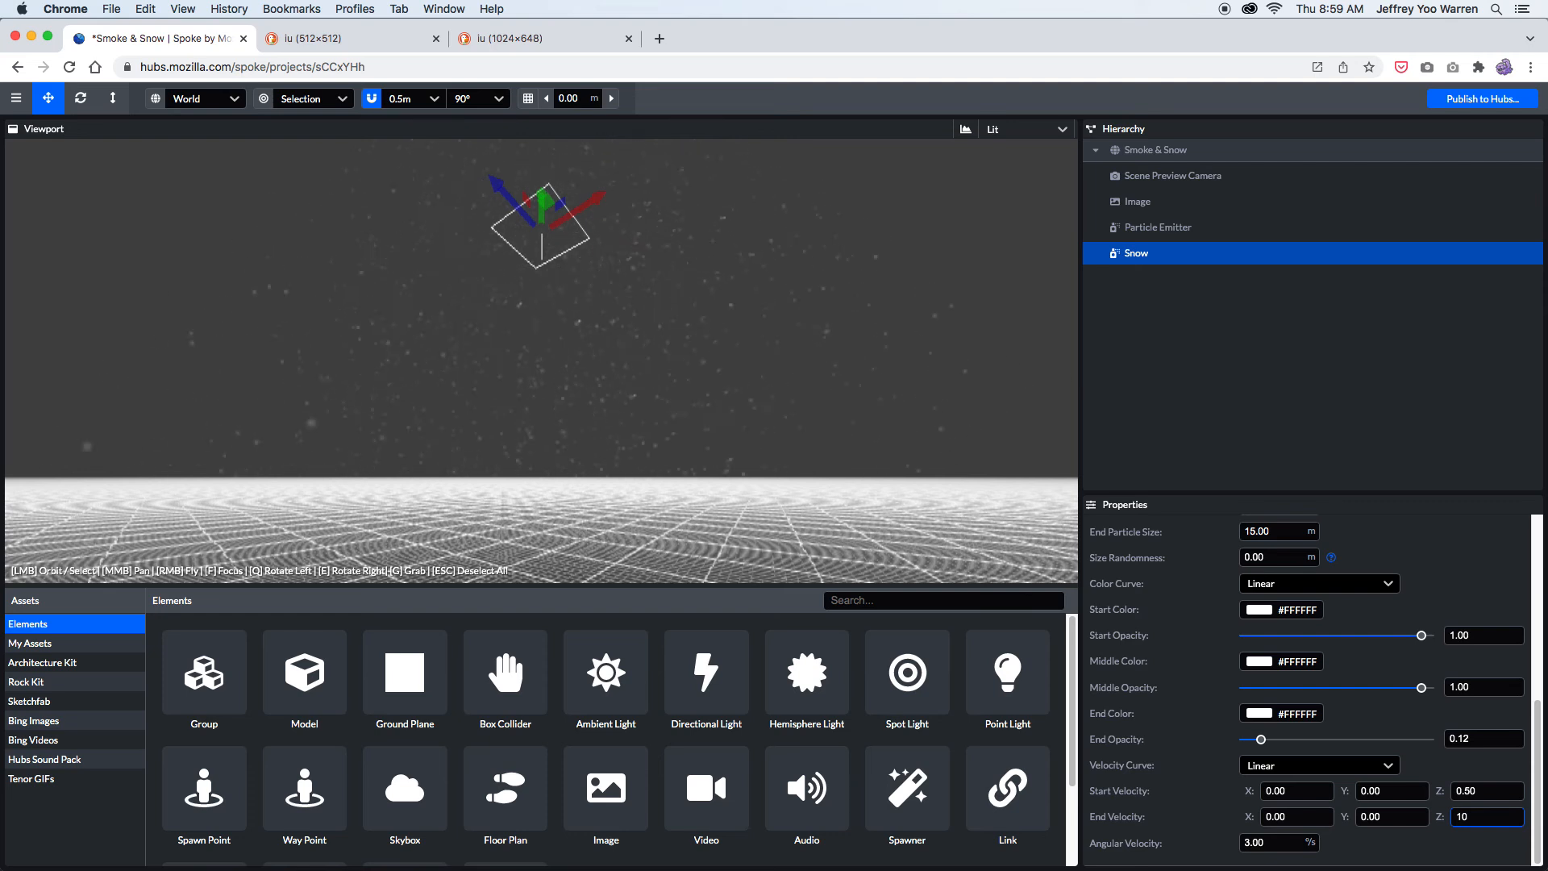
text(1)
drag(788, 362, 715, 345)
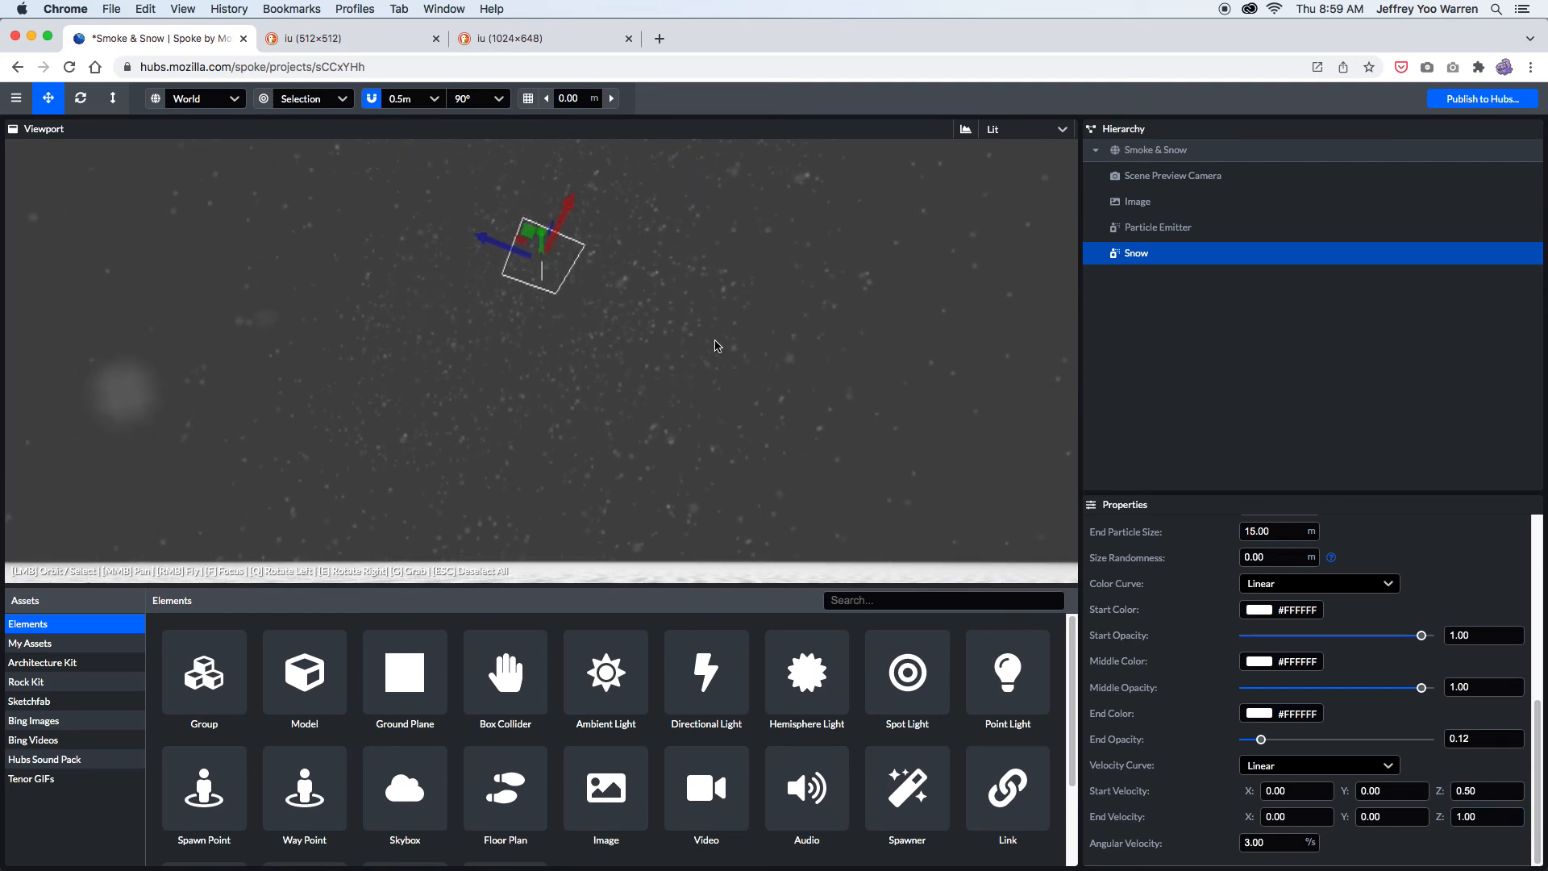
mouse_move(615, 367)
mouse_down()
mouse_move(631, 395)
mouse_move(627, 353)
mouse_up()
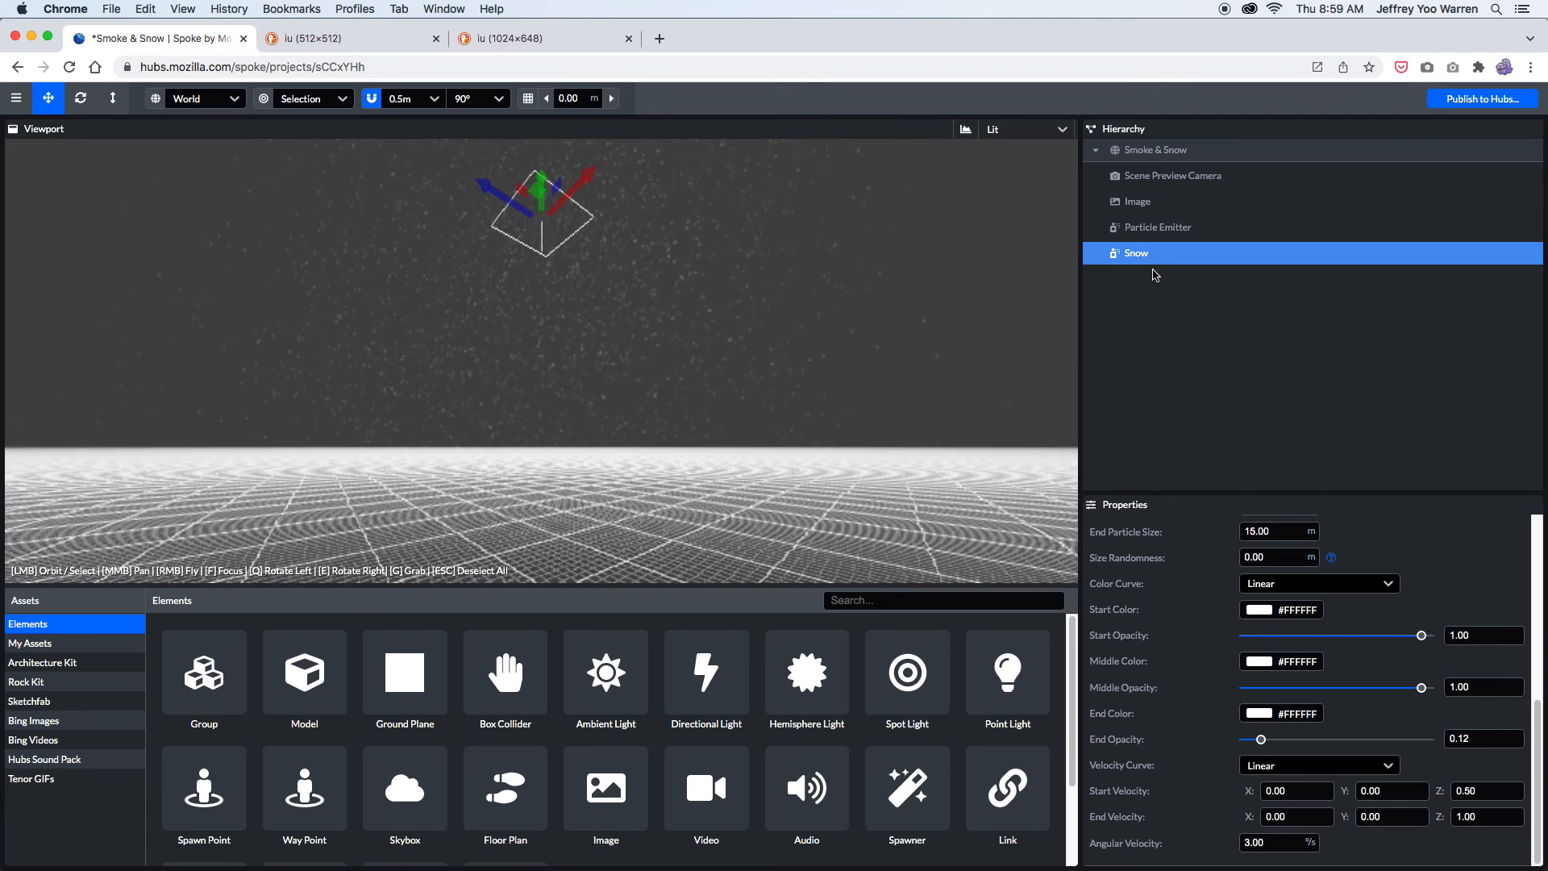
Duplicate the Snow emitter and move the copy away from the original.
key(super+d)
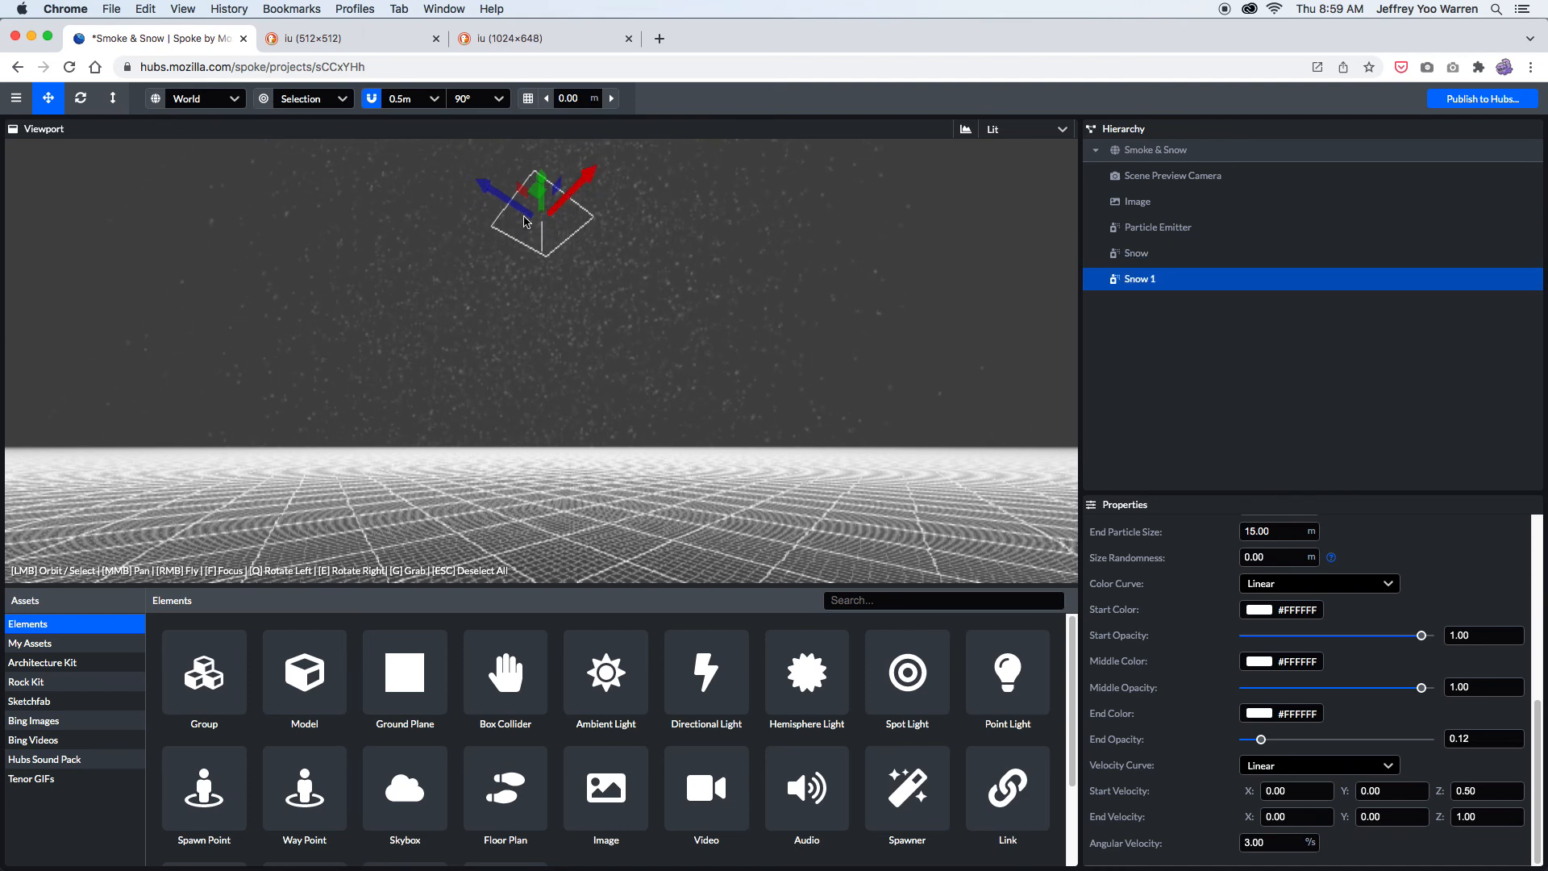
drag(403, 293, 500, 240)
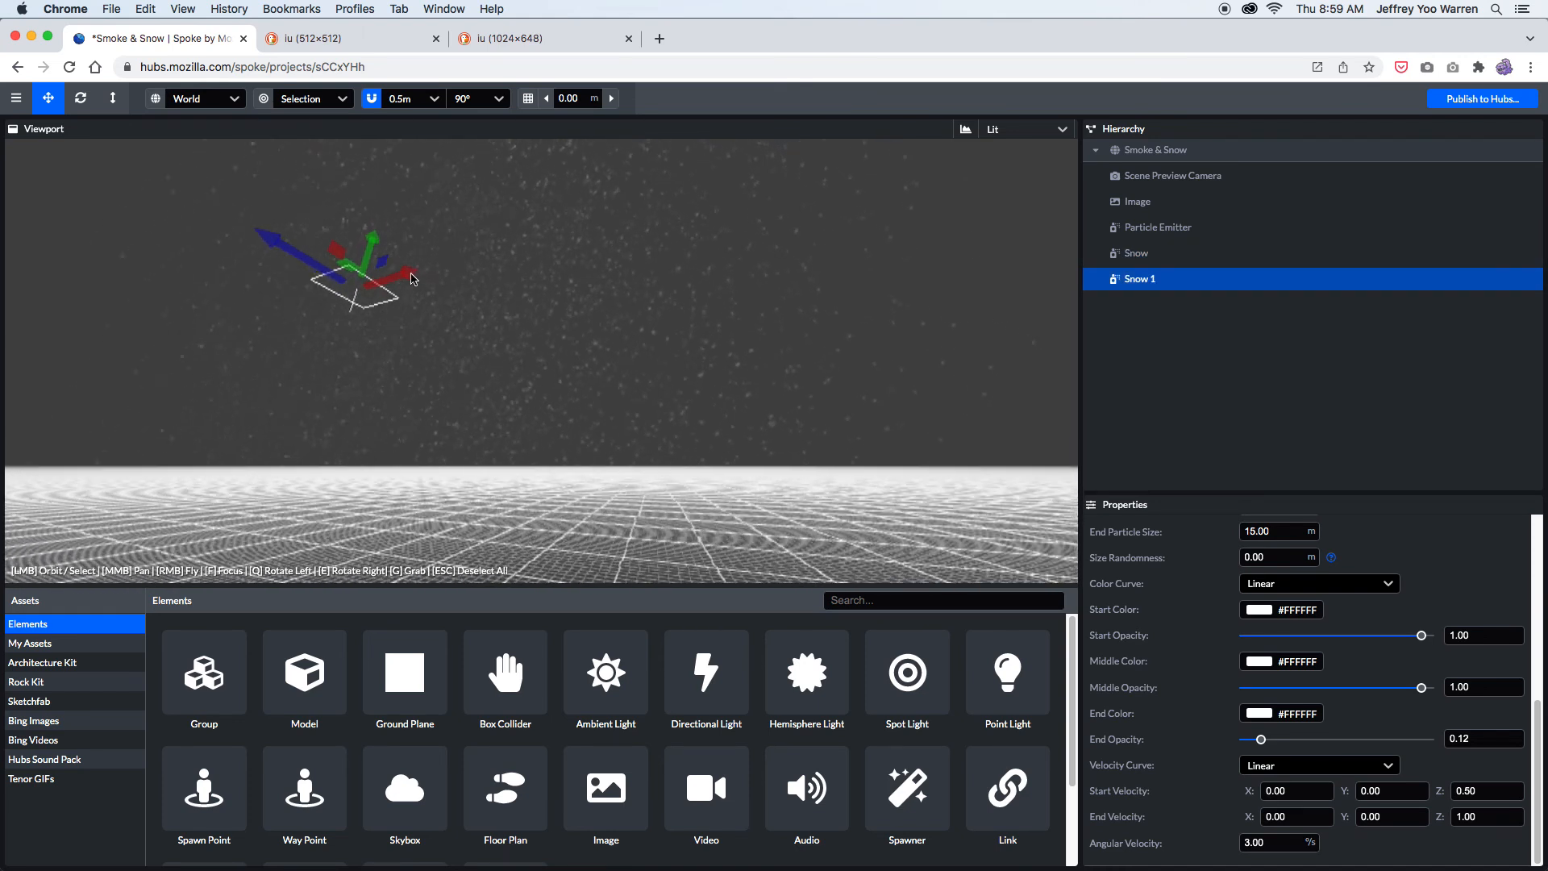
drag(379, 285, 322, 298)
drag(290, 363, 353, 325)
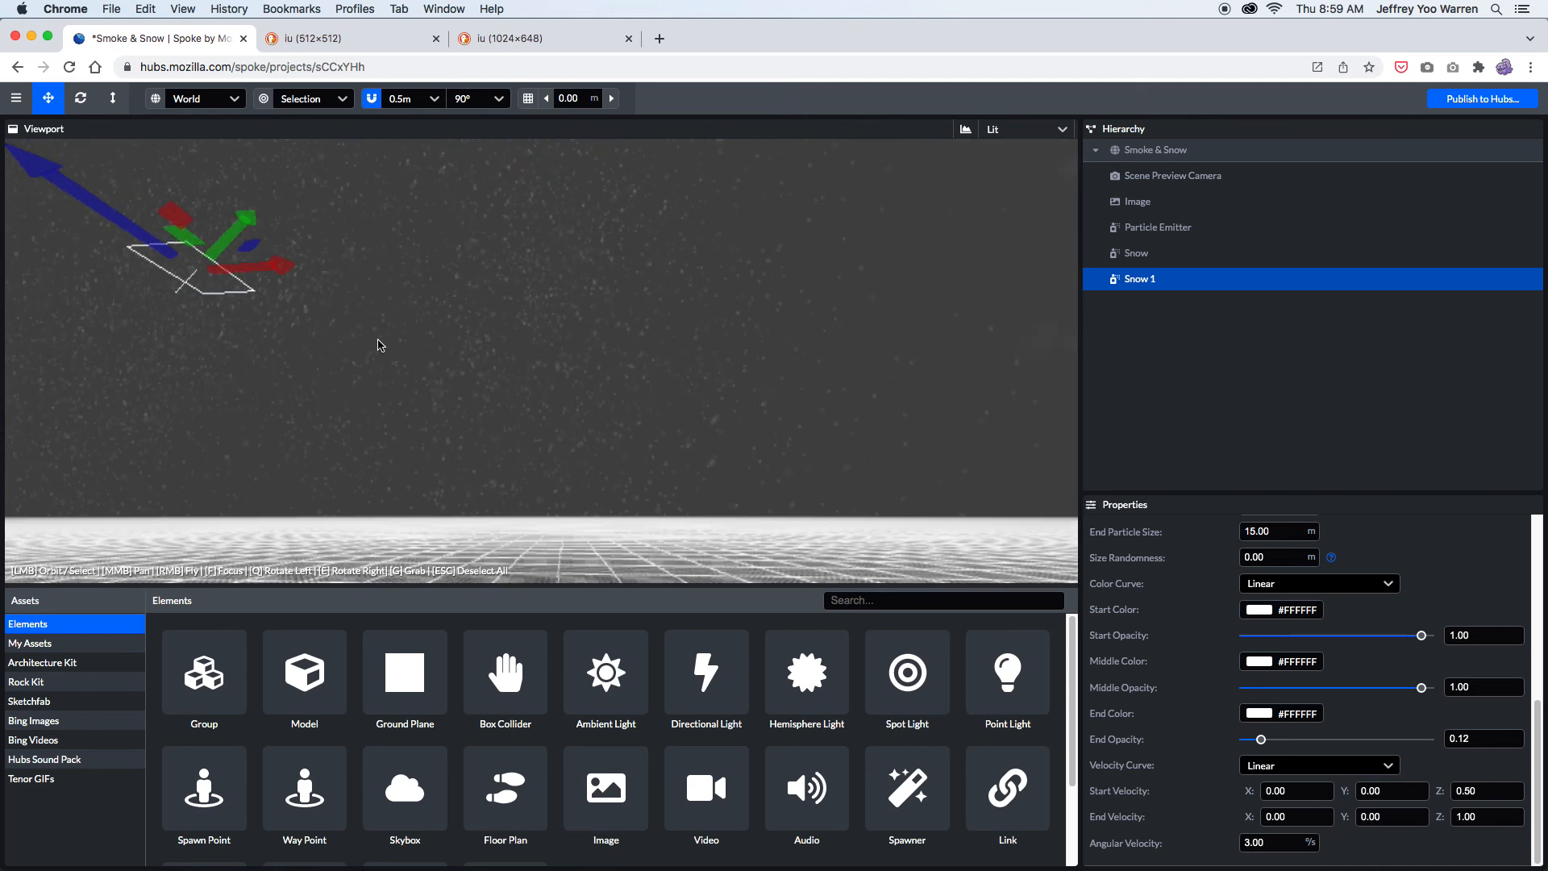
Make another copy of the snow emitter, move it to spread the snowfall over a wider area, and deselect it.
key(super+v)
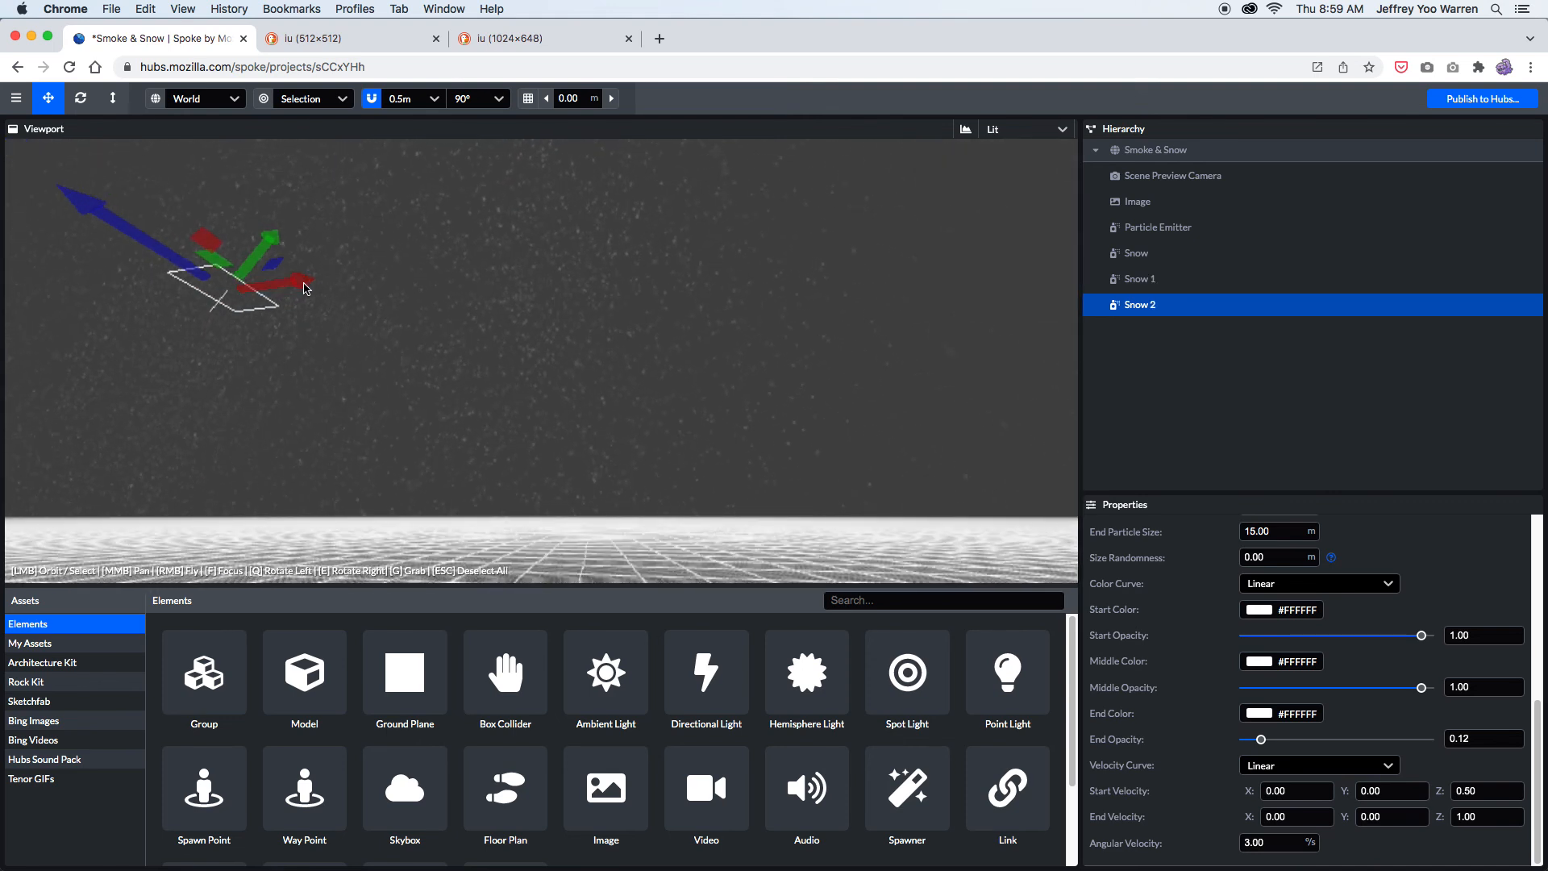
drag(208, 304, 443, 380)
click(328, 380)
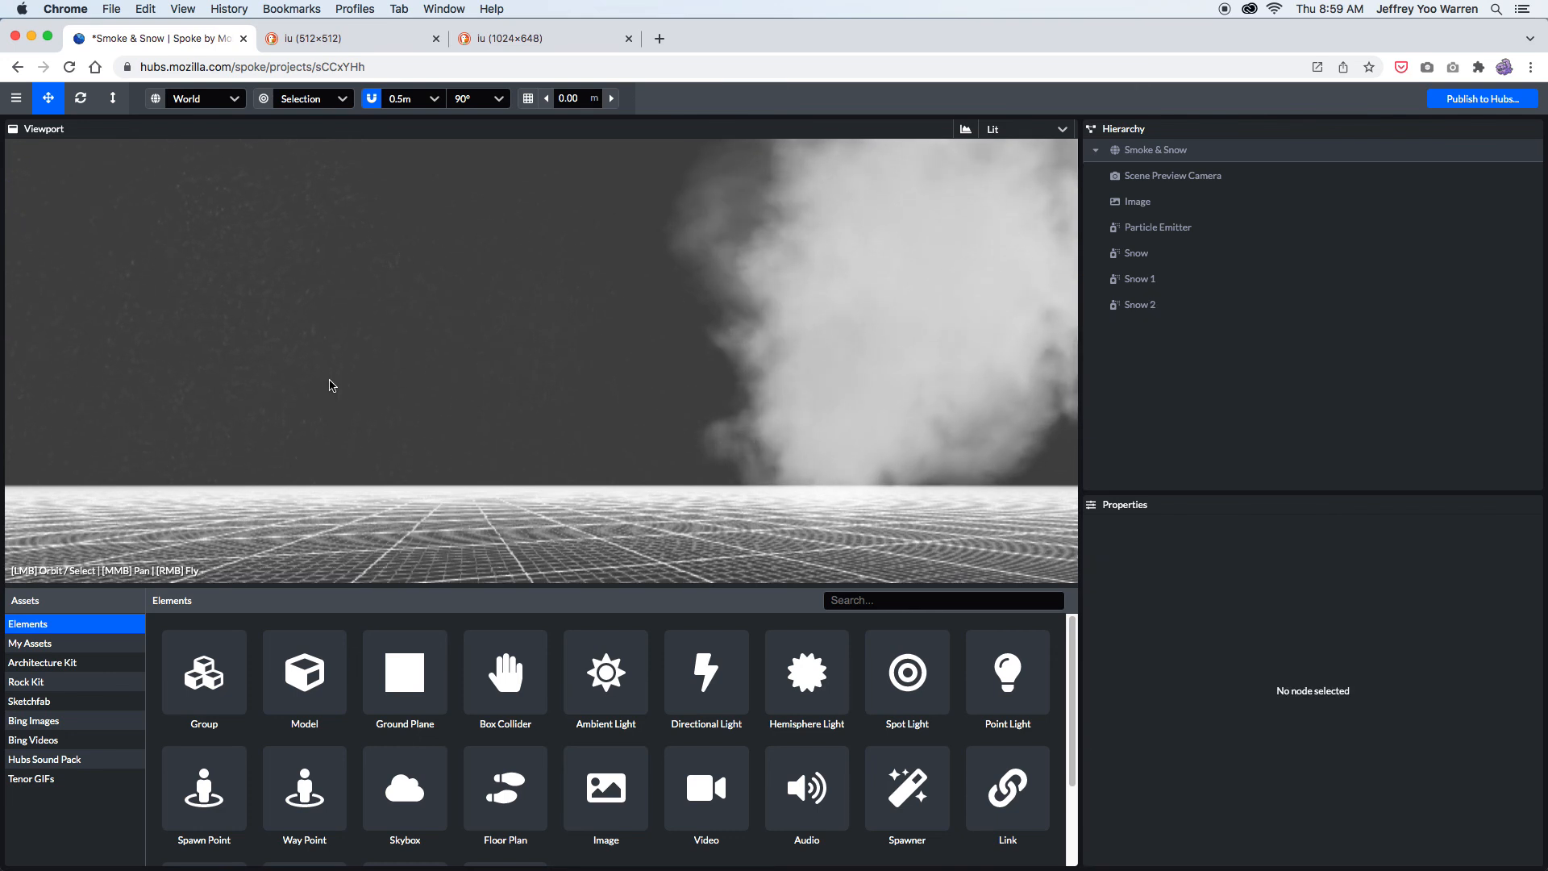
drag(340, 387, 228, 377)
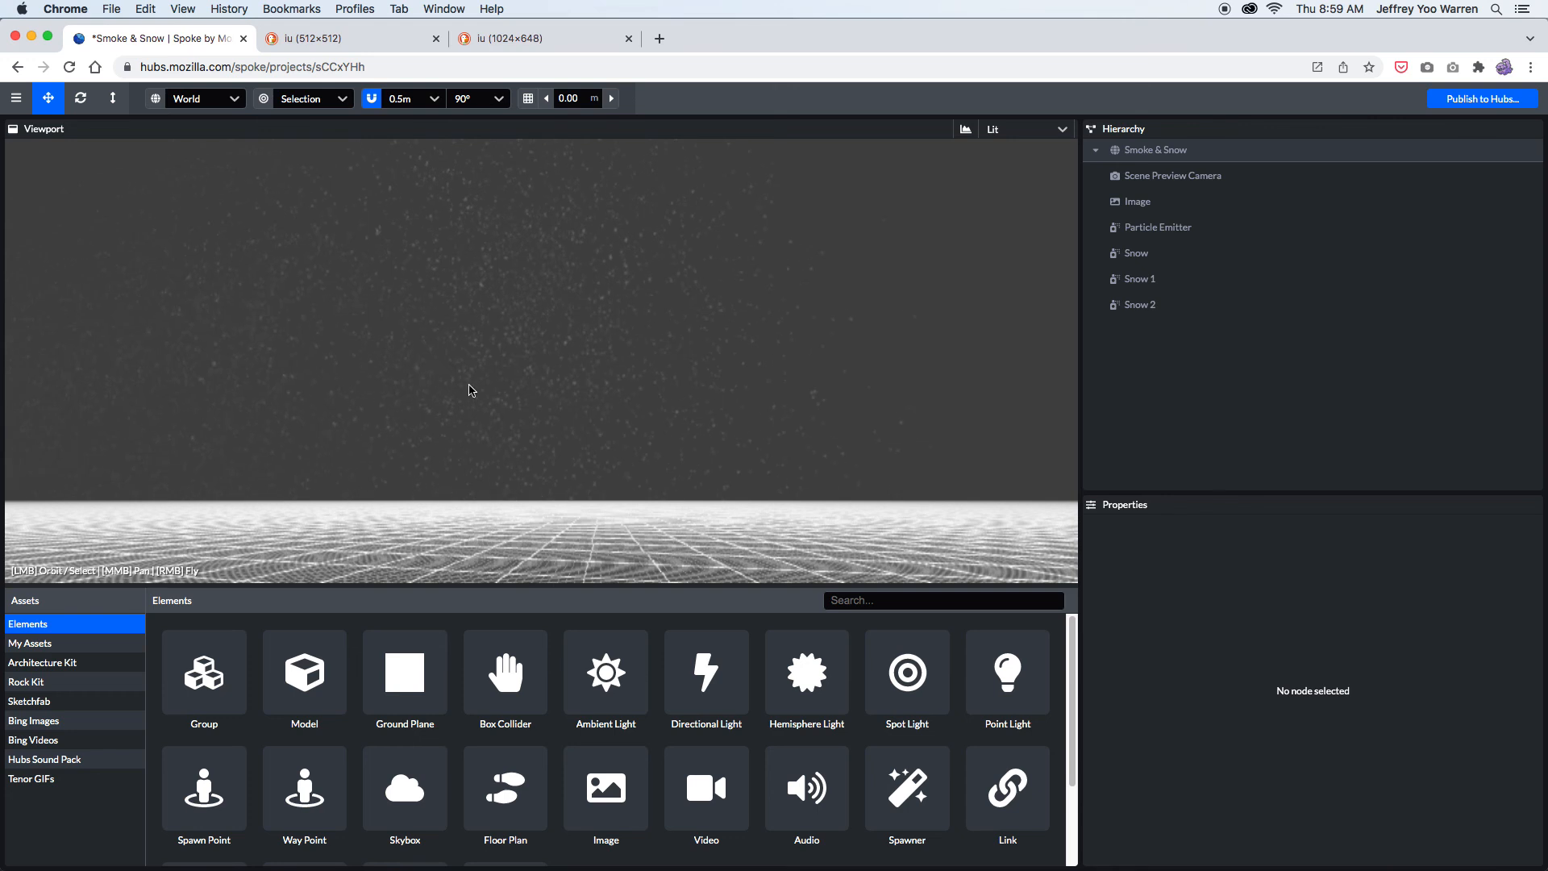
drag(532, 396, 554, 396)
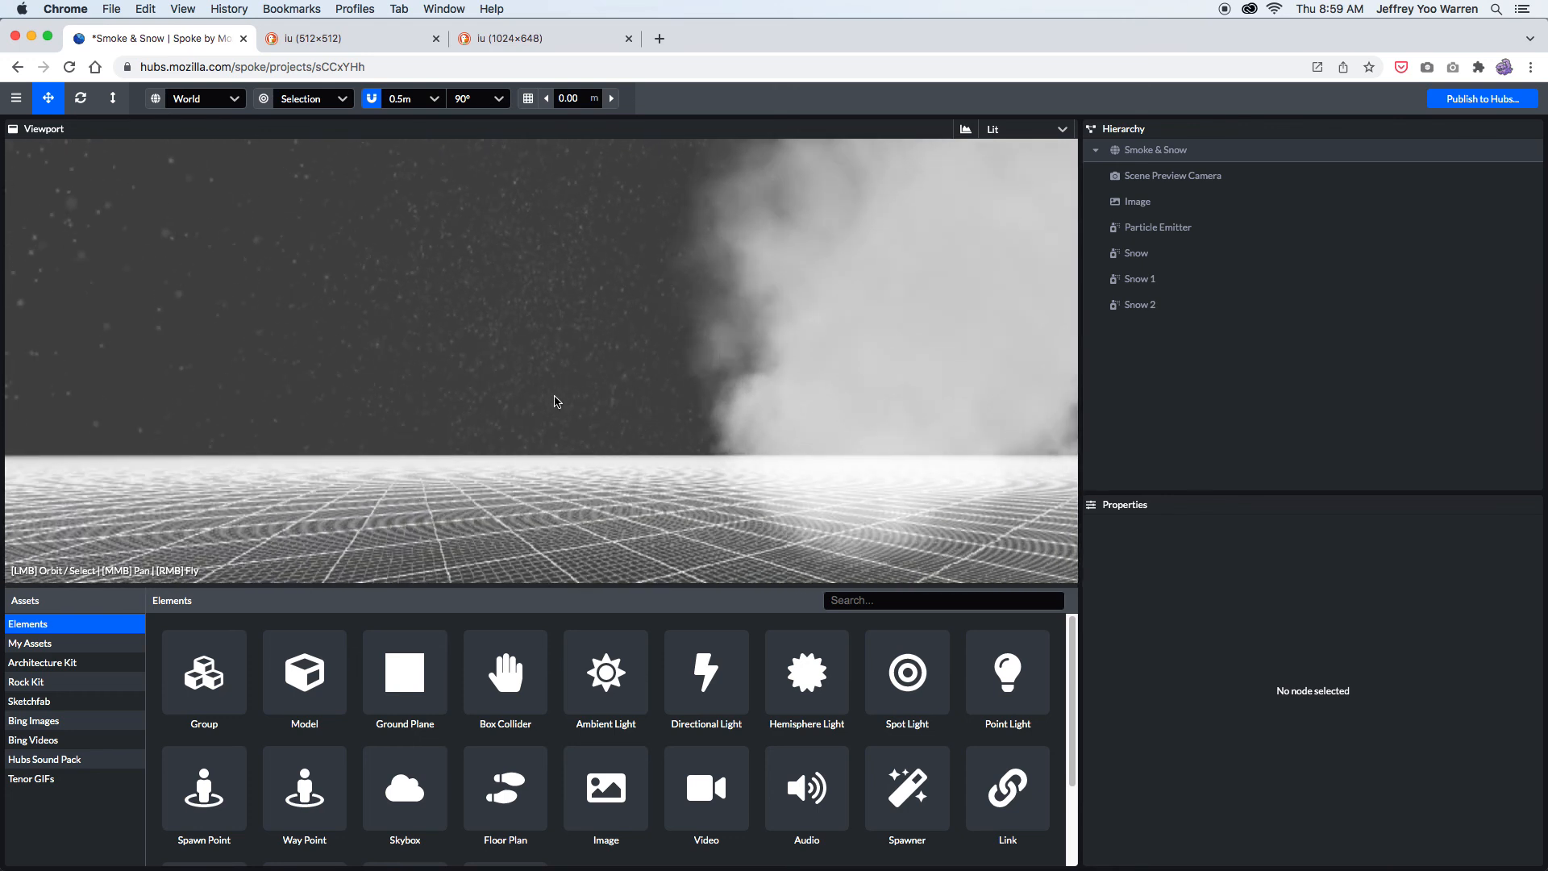